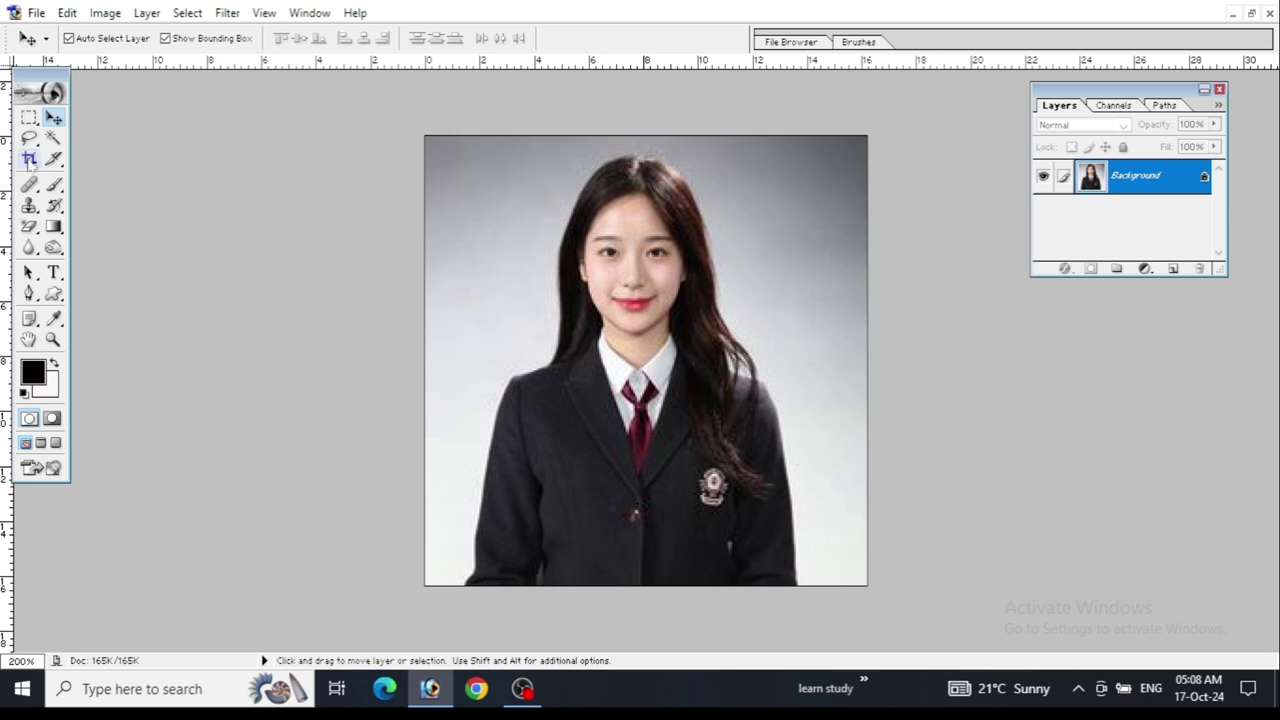
Crop the portrait to a 1.2 × 1.5 inch, 300 pixels/inch frame centred on the face
left_click(29, 160)
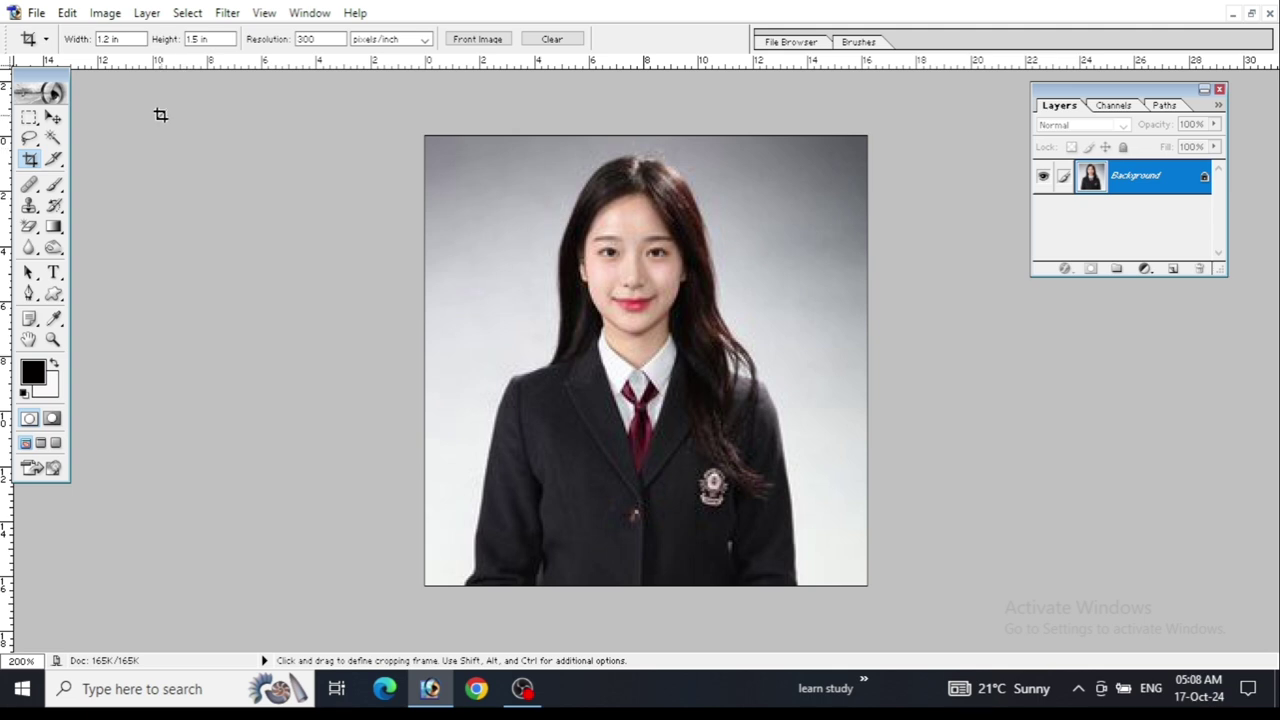
left_click(107, 39)
mouse_move(497, 137)
left_mouse_down()
mouse_move(739, 403)
mouse_move(847, 474)
left_mouse_up()
key("Escape")
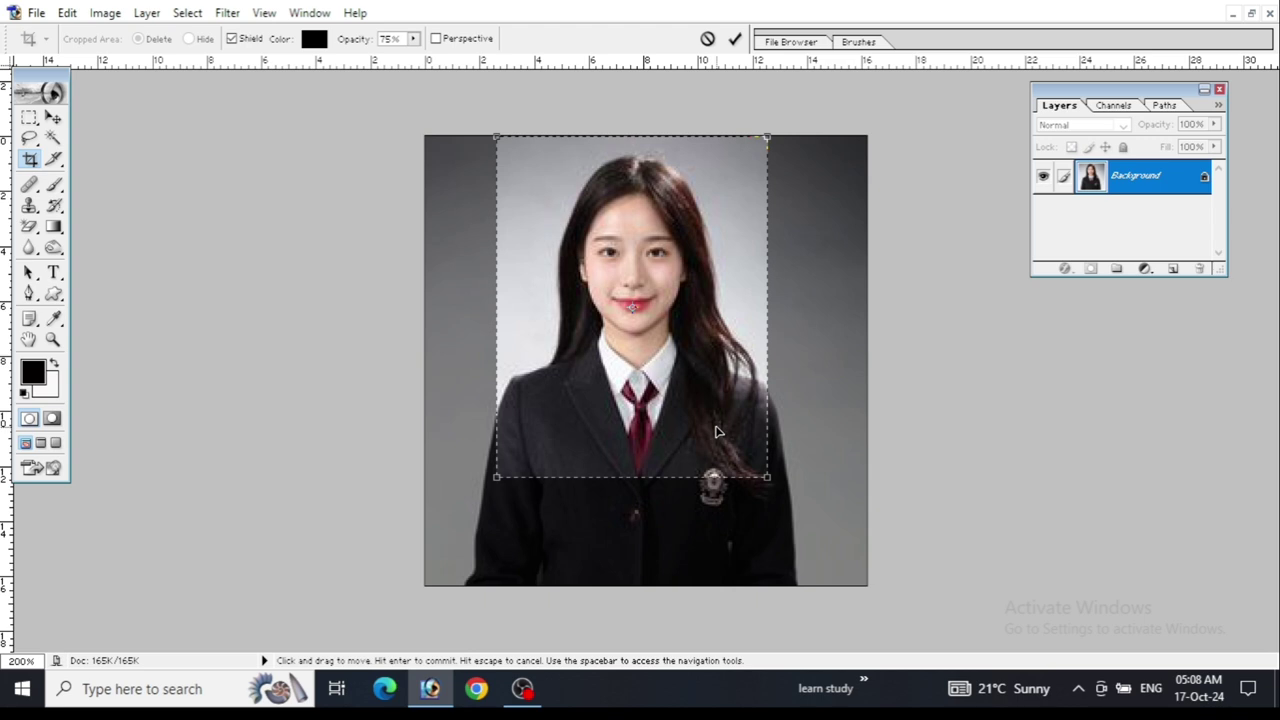
left_click_drag(716, 432, 725, 436)
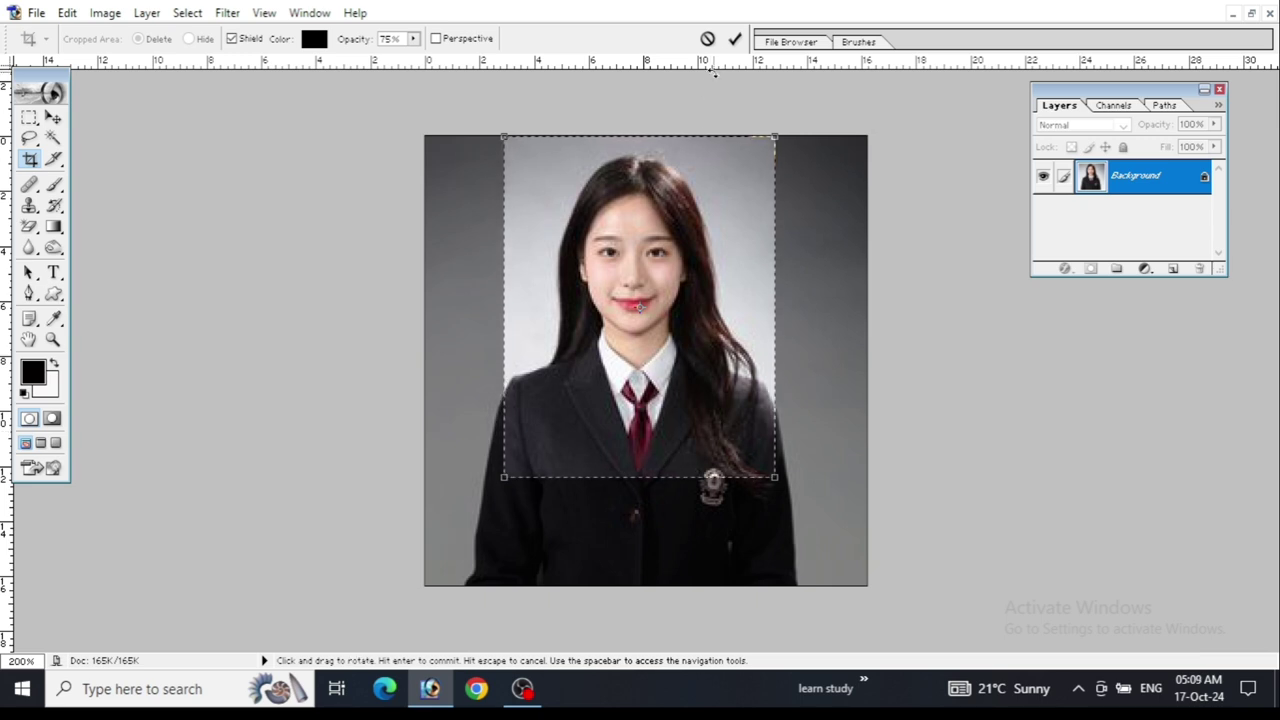
left_click(735, 38)
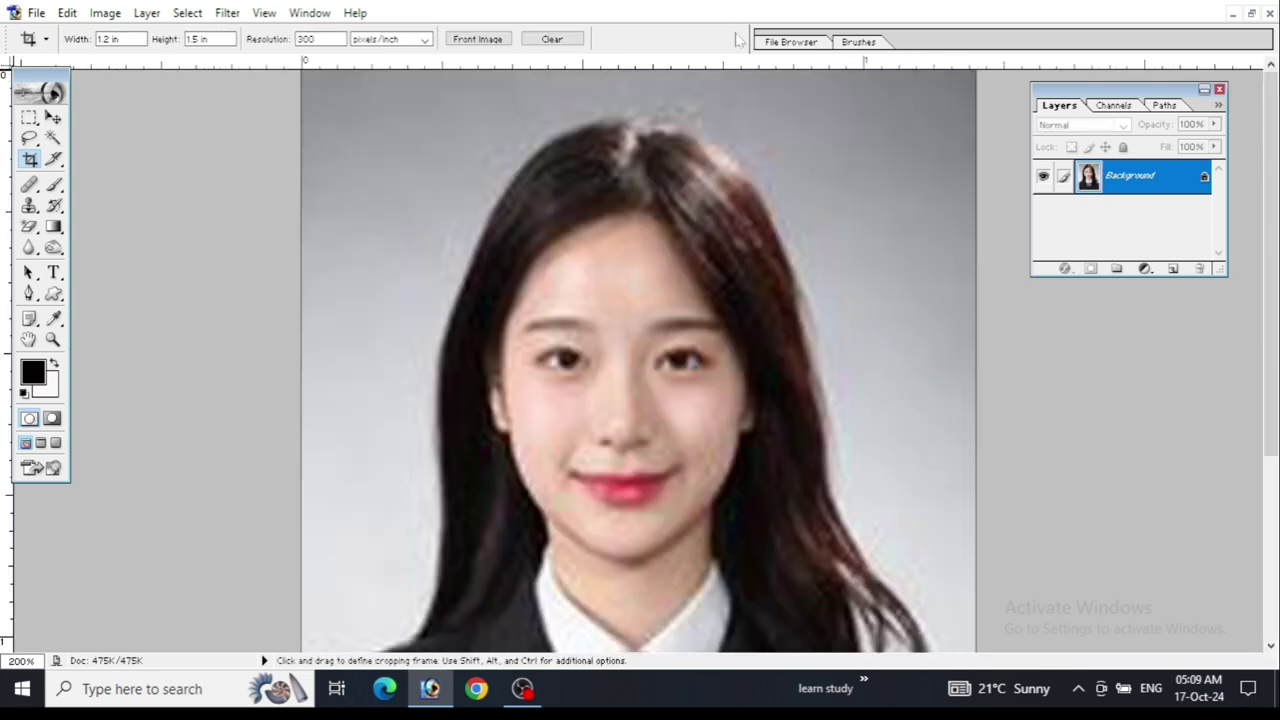
key("ctrl+minus")
key("ctrl+minus")
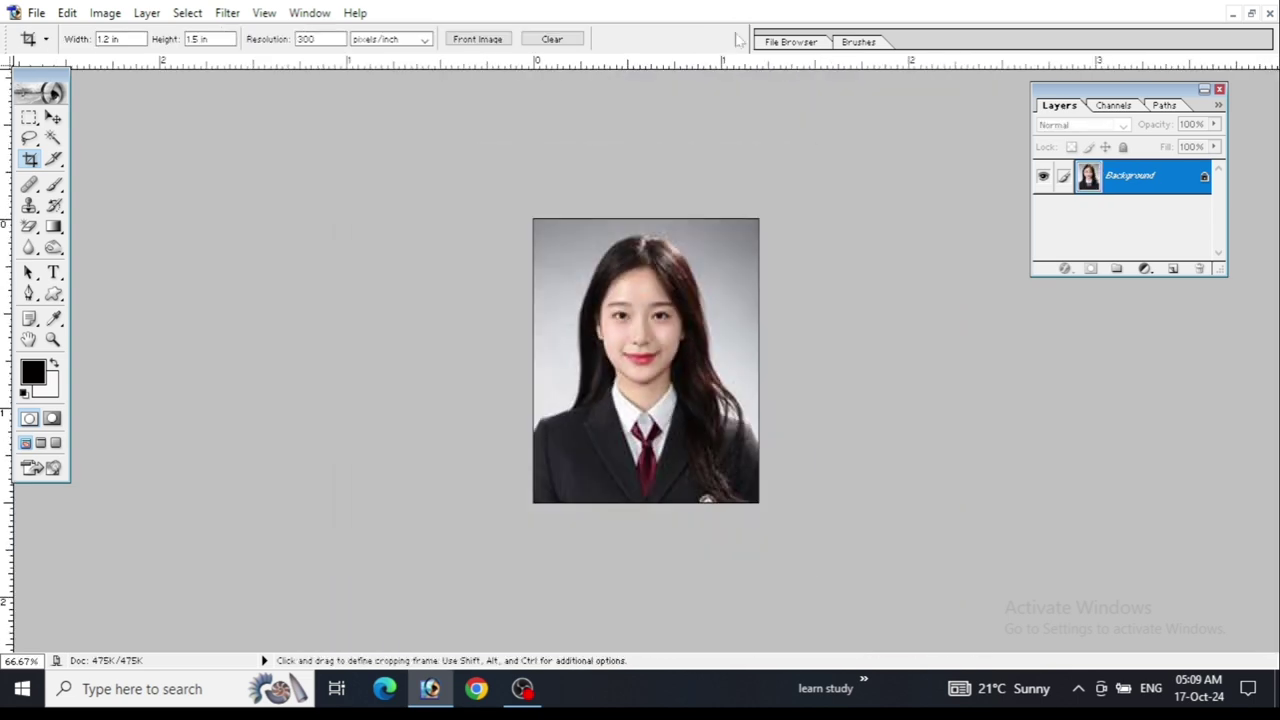
key("ctrl+plus")
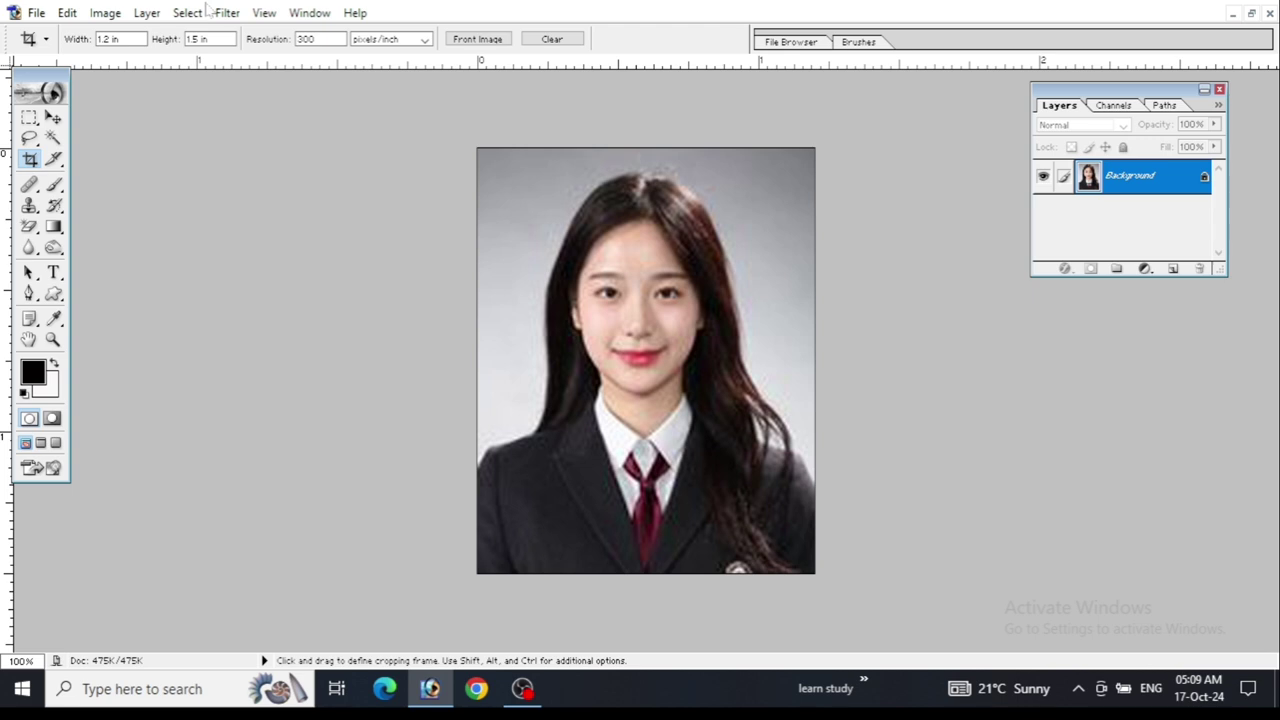
key("ctrl+m")
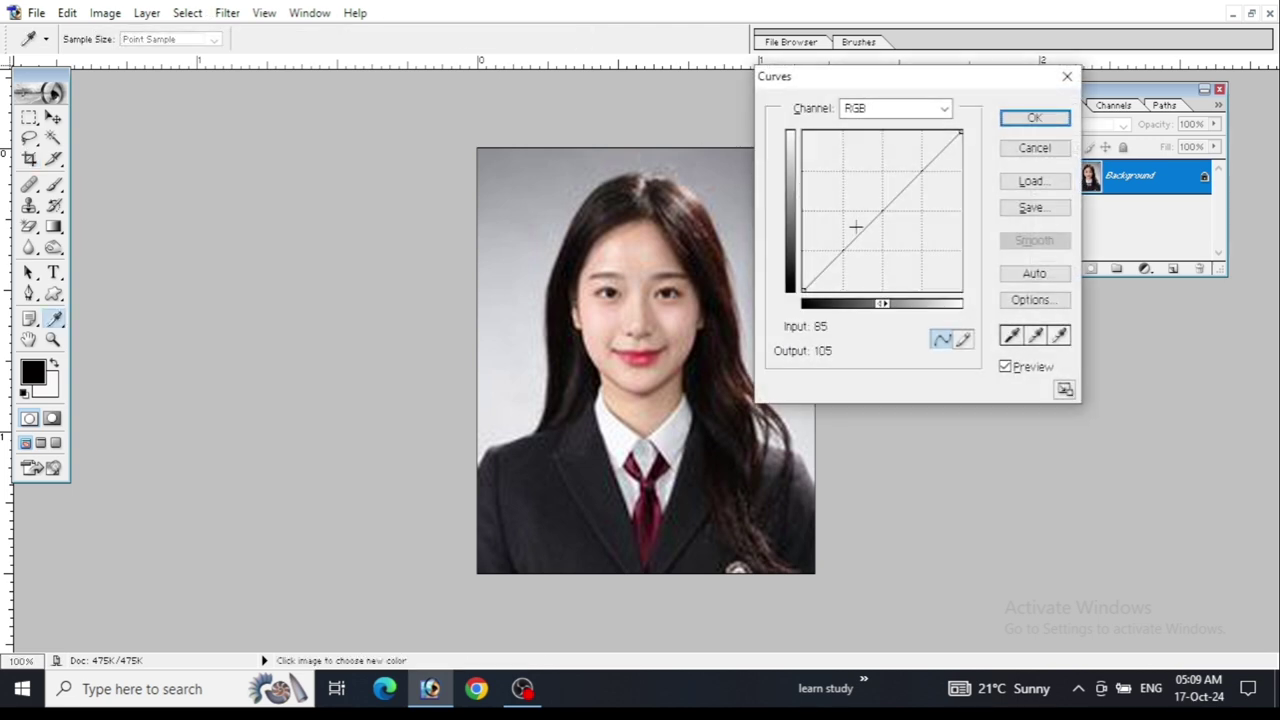
Darken the portrait slightly by pulling the RGB curve down
left_click_drag(855, 234, 850, 251)
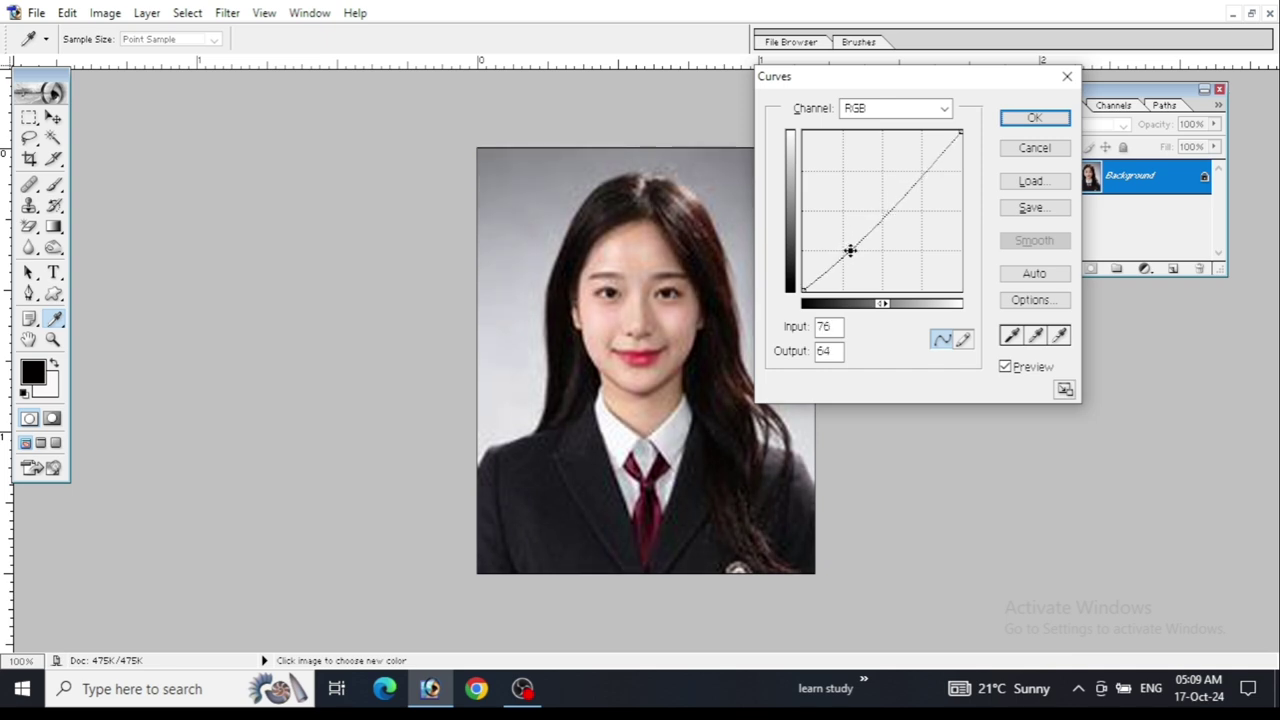
left_click(1034, 118)
key("c")
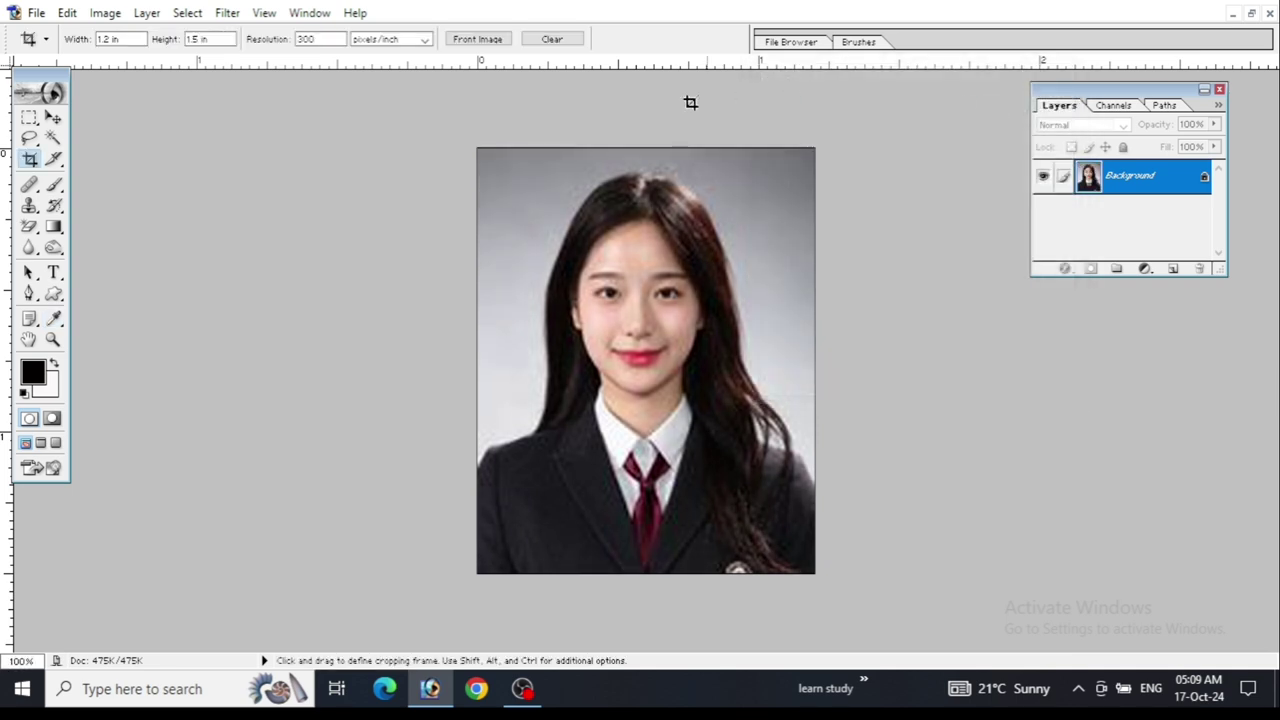
Raise the portrait's contrast by 14 and brightness by 6 with Brightness/Contrast
left_click(103, 13)
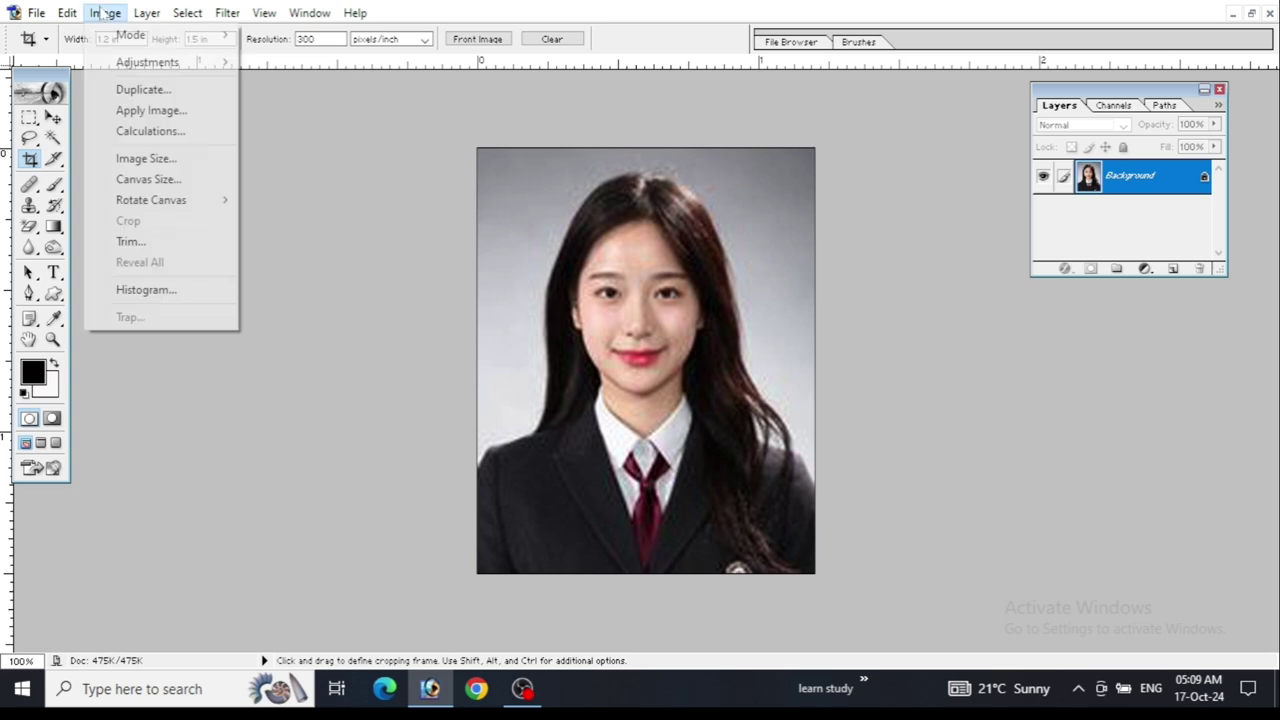
mouse_move(147, 62)
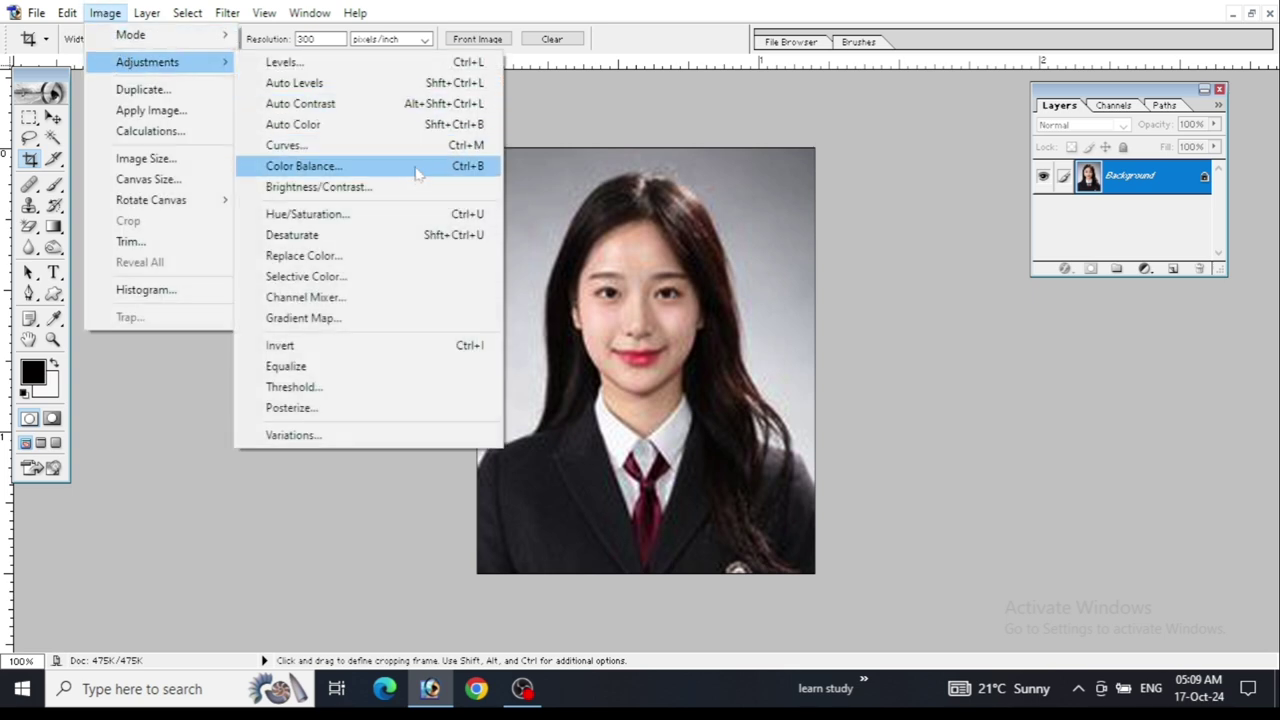
left_click(400, 188)
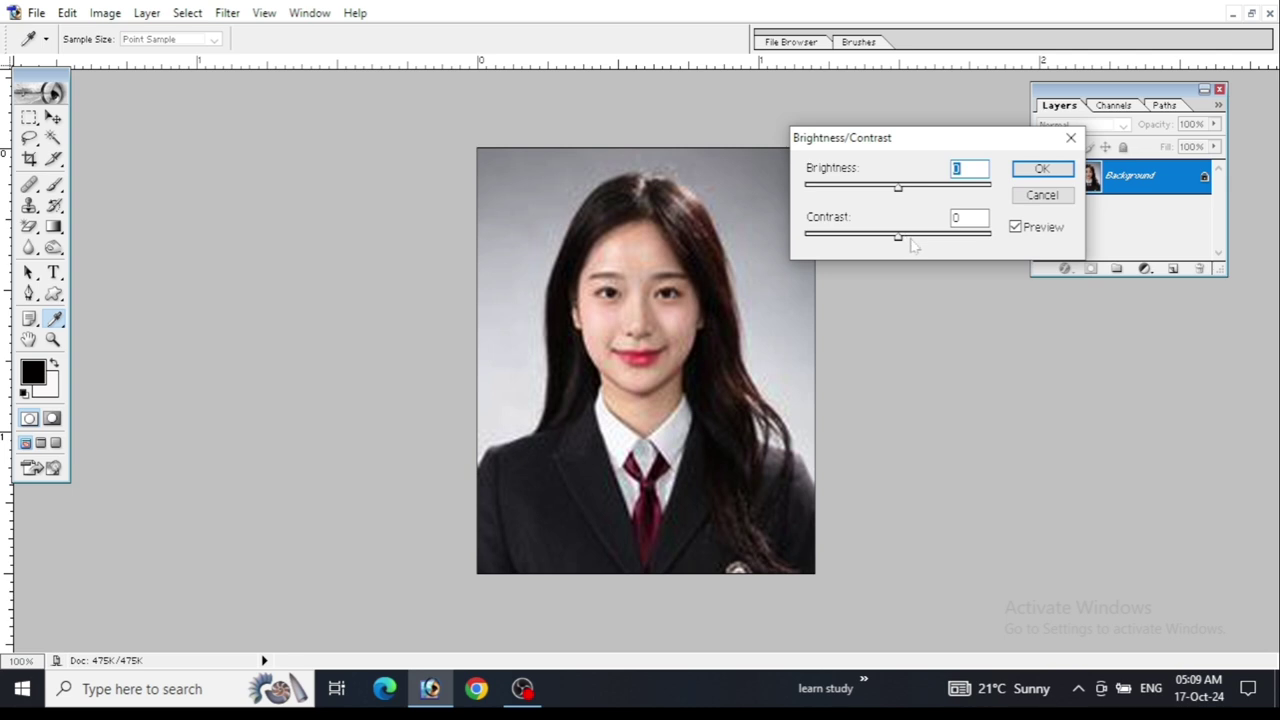
left_click_drag(899, 238, 910, 238)
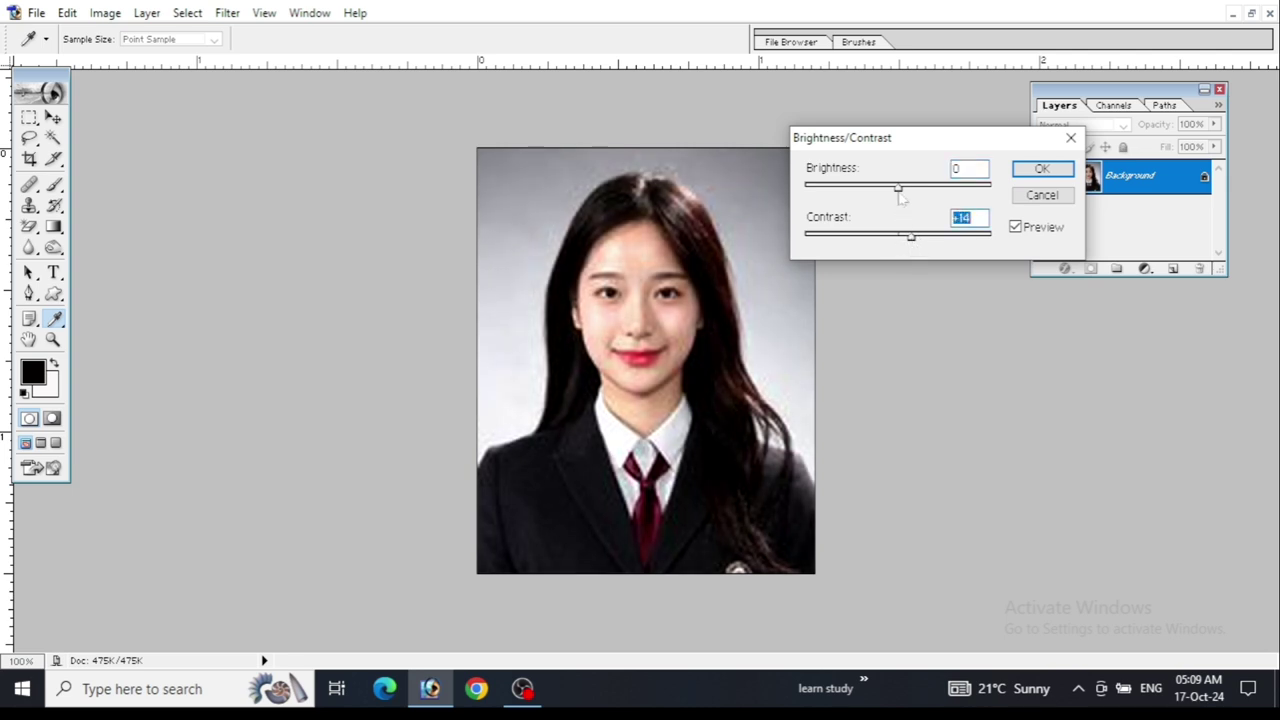
left_click_drag(899, 189, 905, 189)
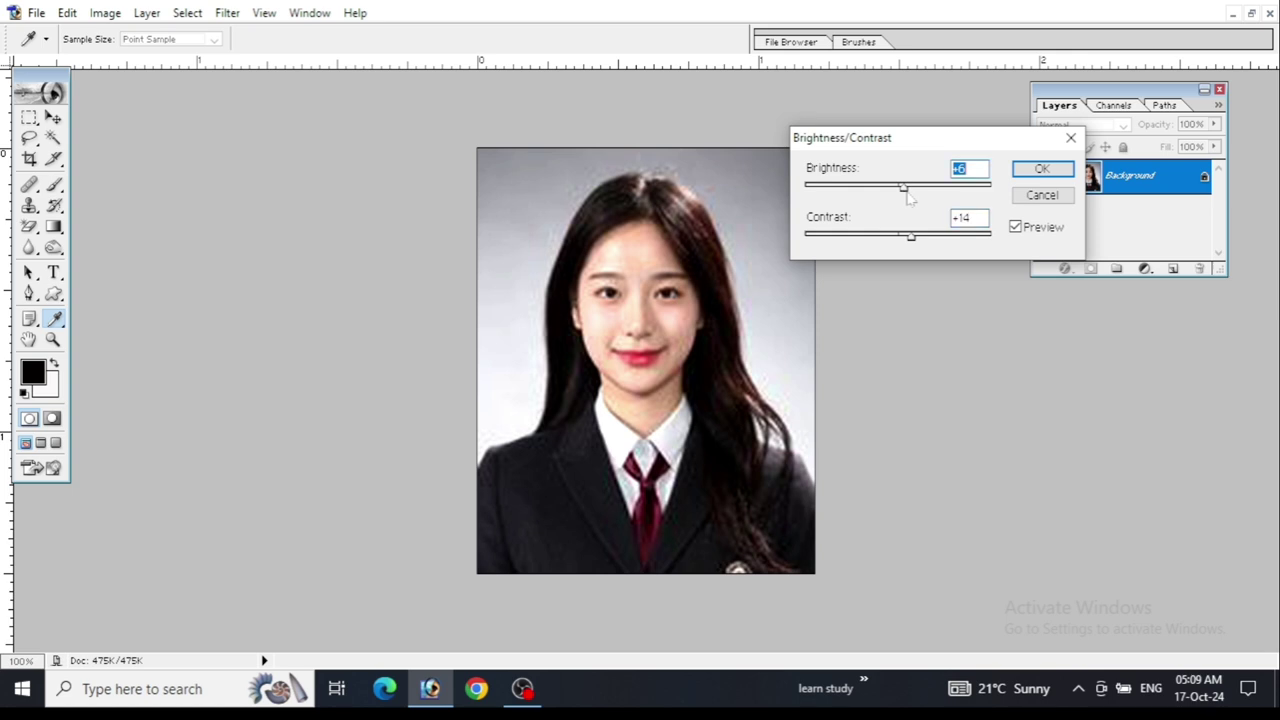
left_click(1041, 172)
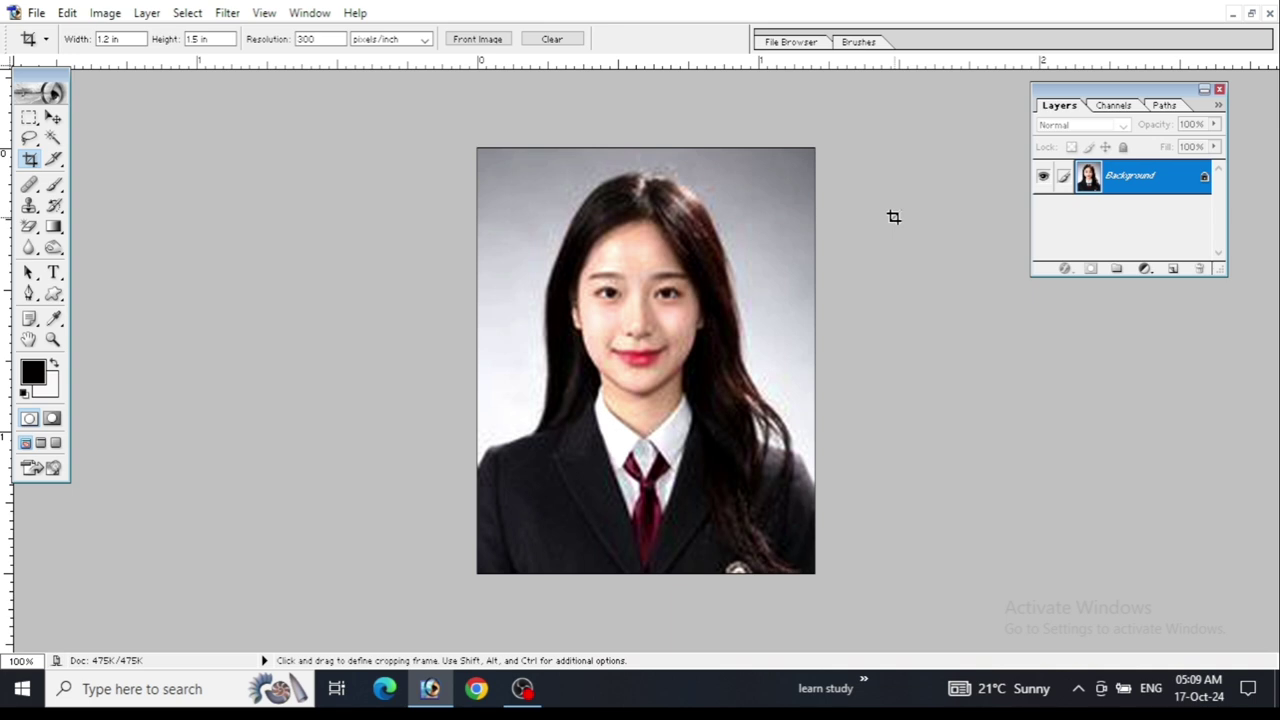
Select the whole photo and stroke a 3 px black border inside its edge
key("ctrl+a")
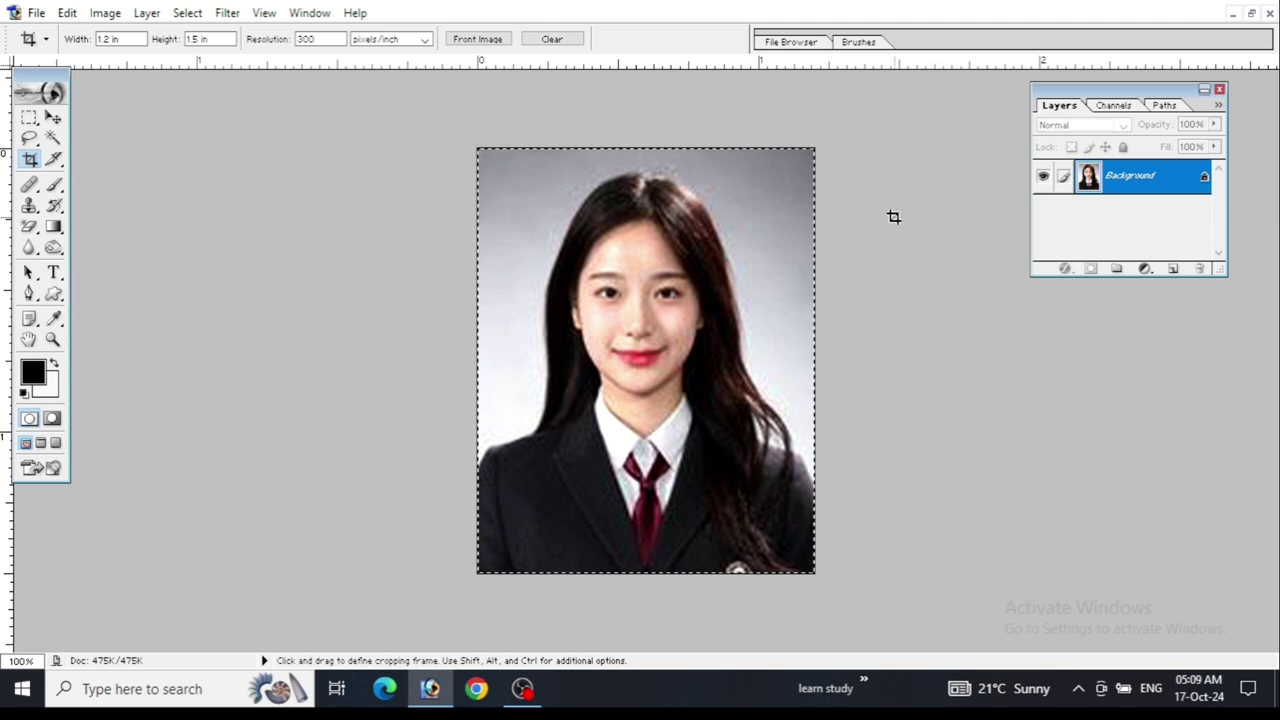
left_click(66, 13)
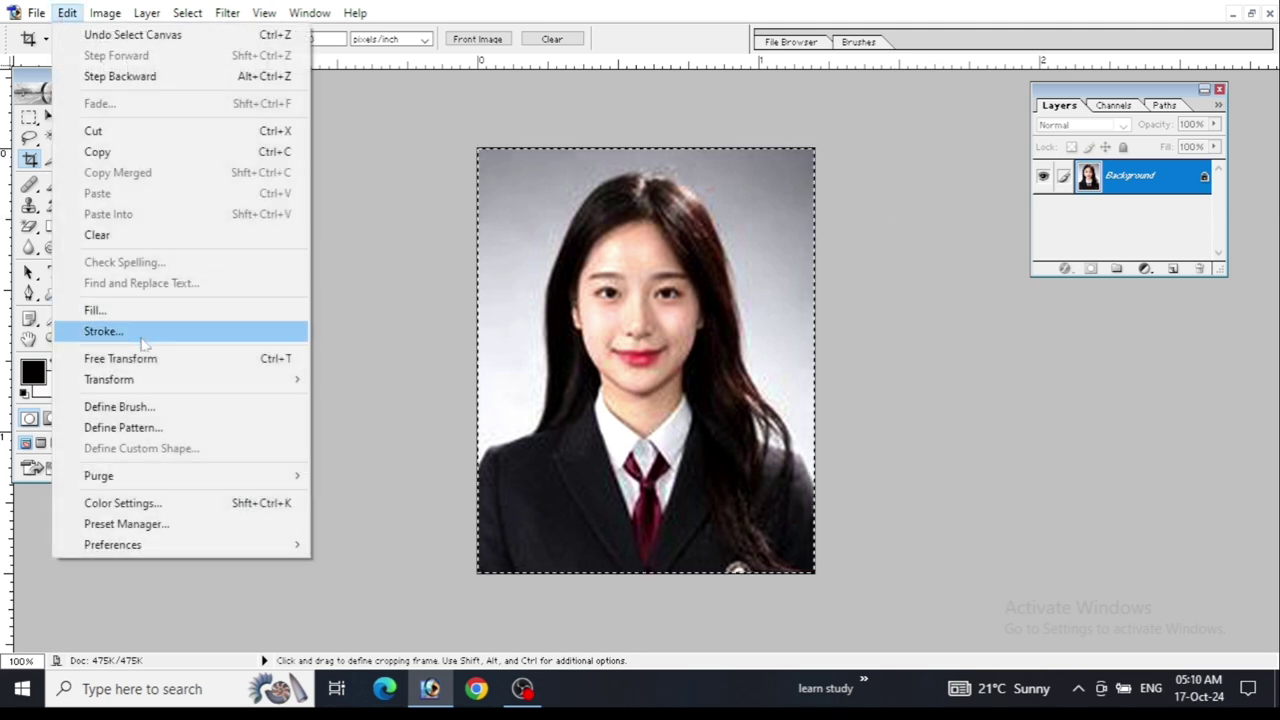
left_click(103, 331)
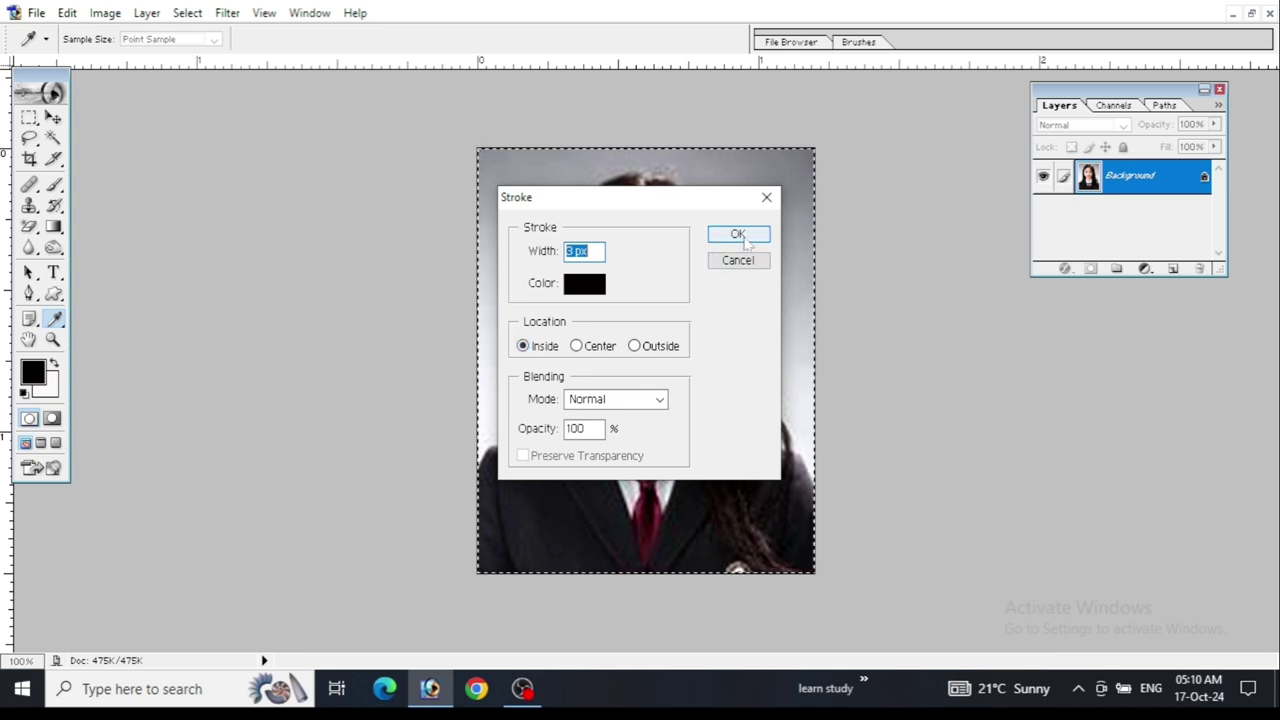
left_click(737, 234)
key("c")
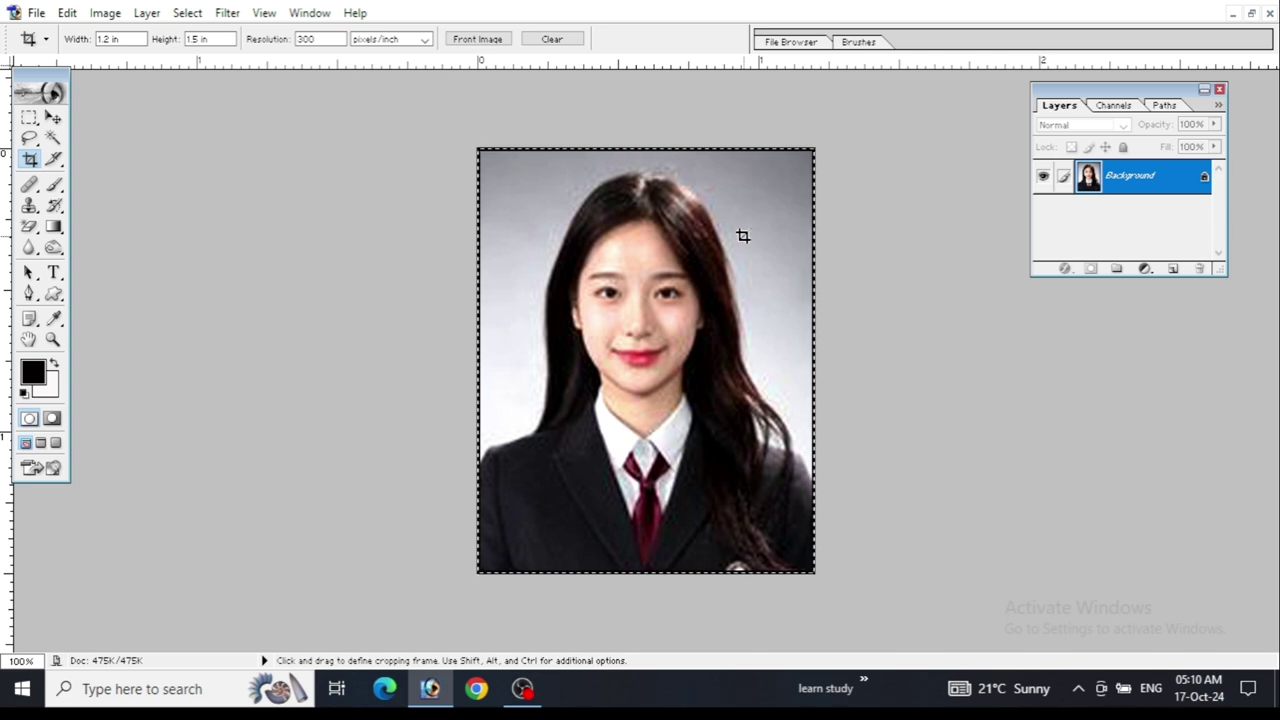
left_click(314, 22)
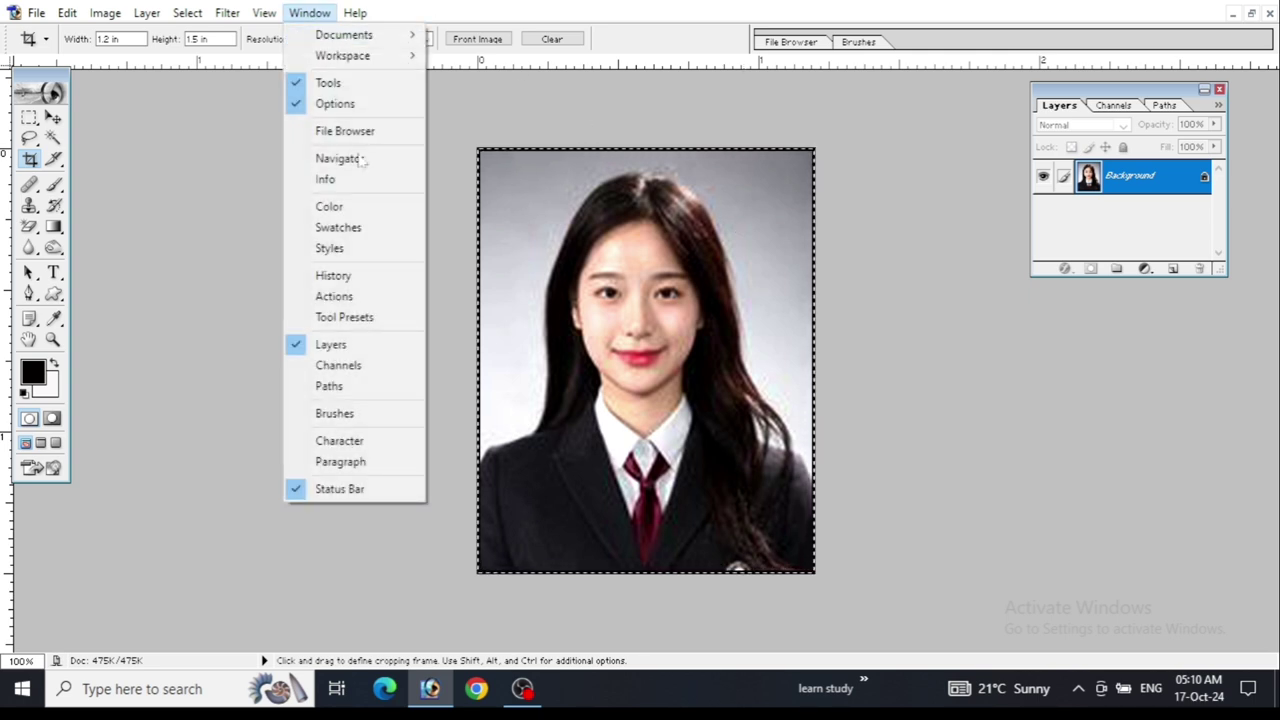
Show the Actions panel and add a new action set named 'photosize'
left_click(345, 298)
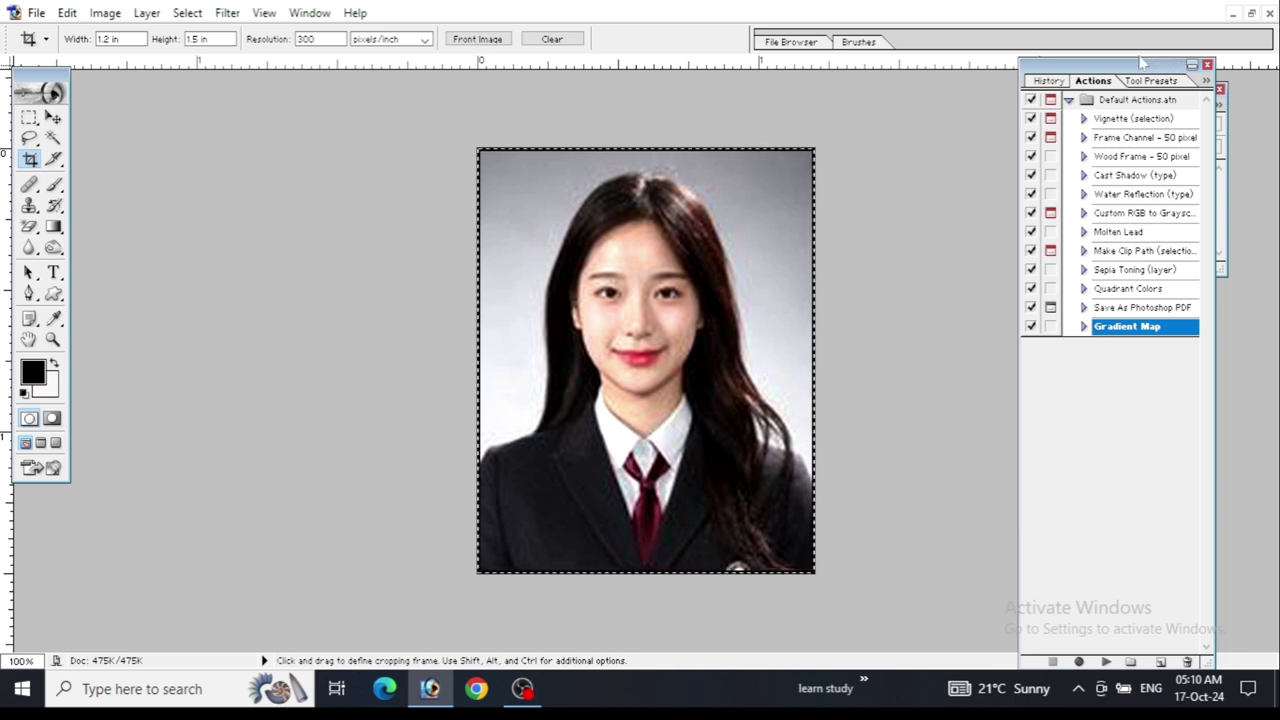
left_click_drag(1157, 66, 1134, 64)
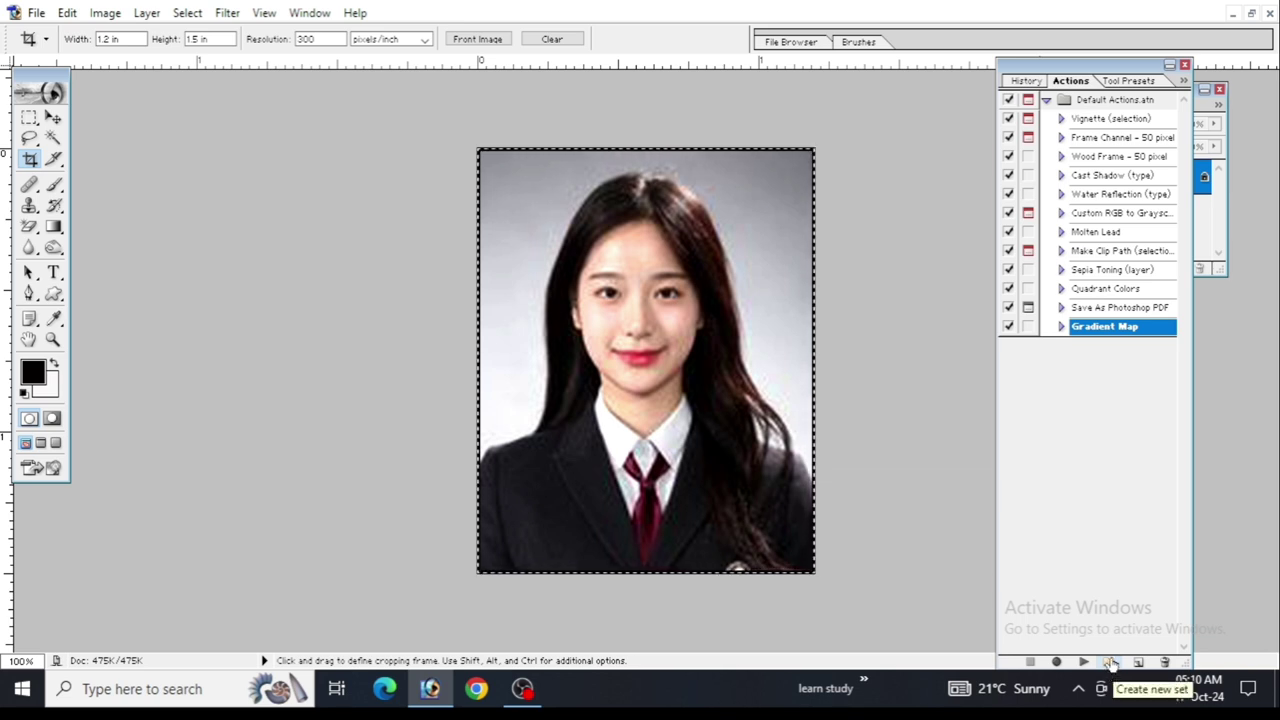
left_click(1111, 665)
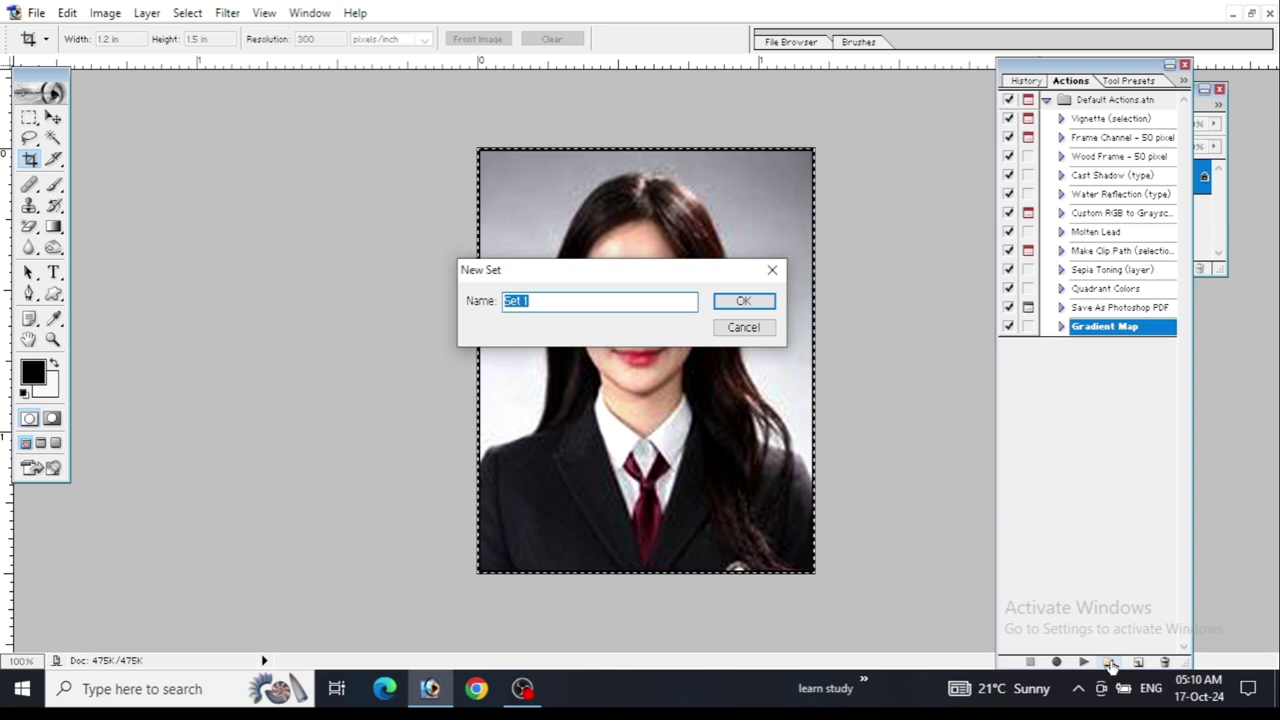
type("paas")
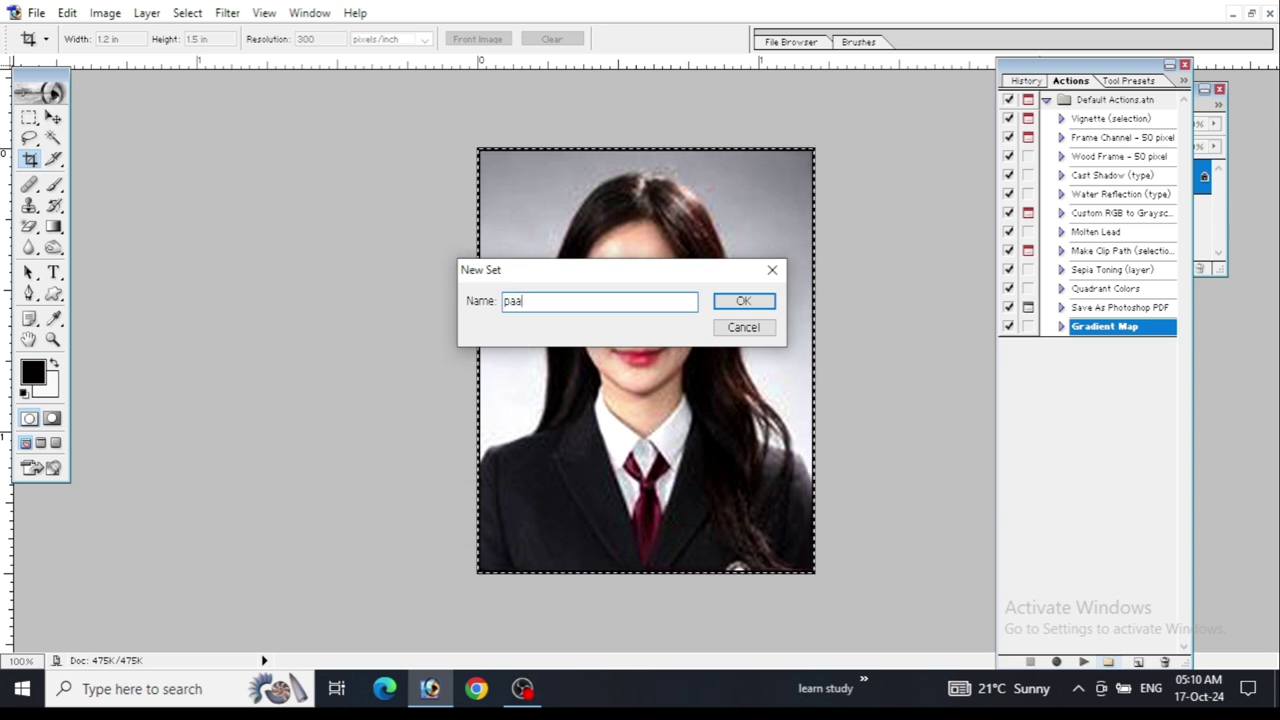
type("s")
key("BackSpace")
key("BackSpace")
type("s")
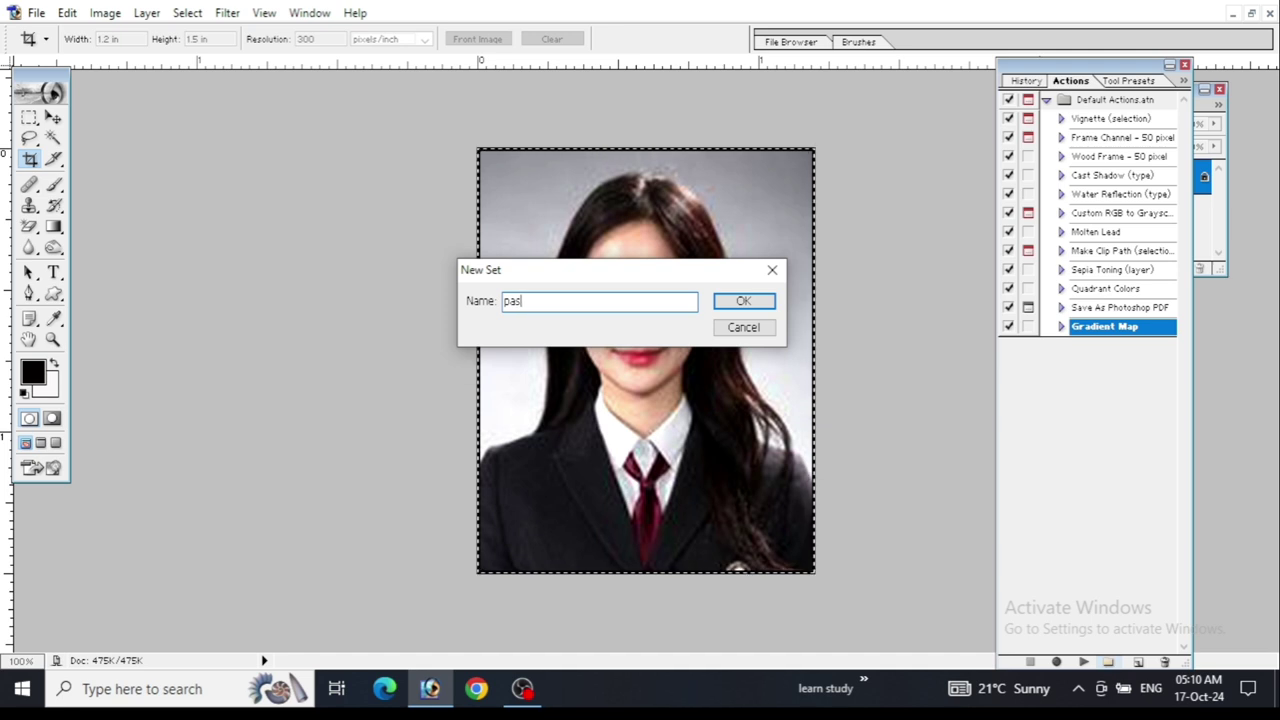
type("sport")
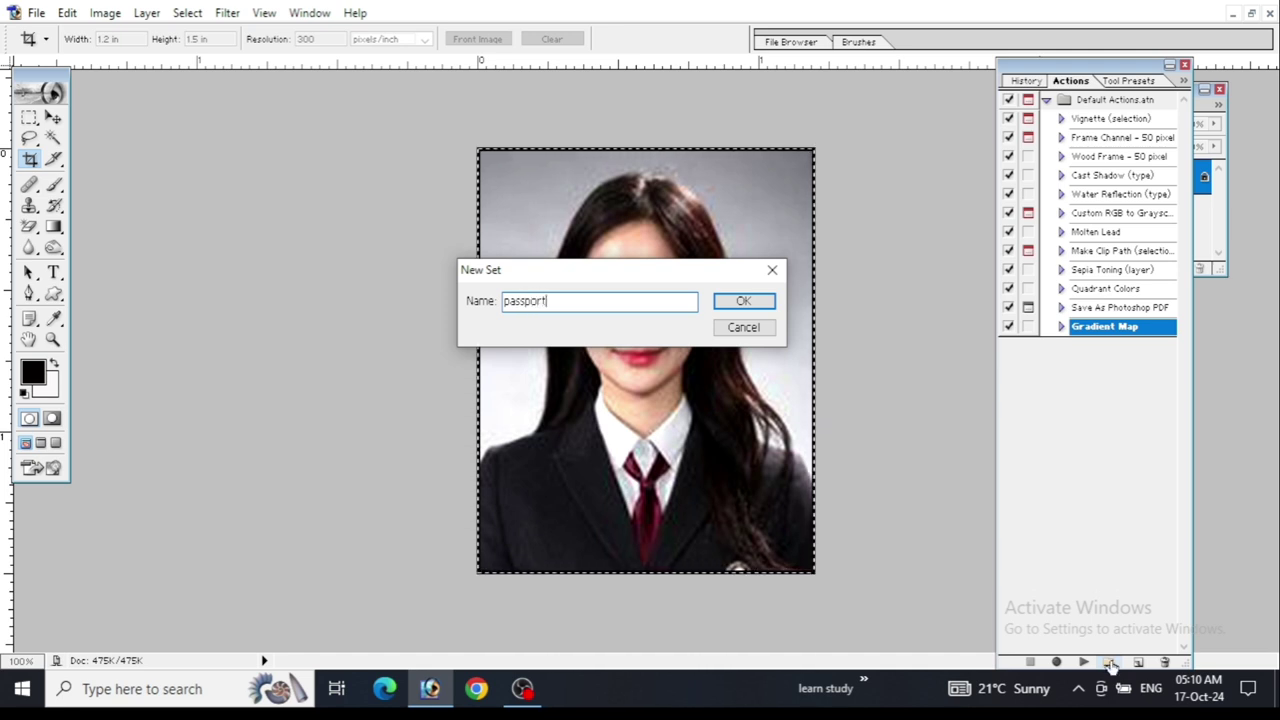
type("si")
key("BackSpace")
key("BackSpace")
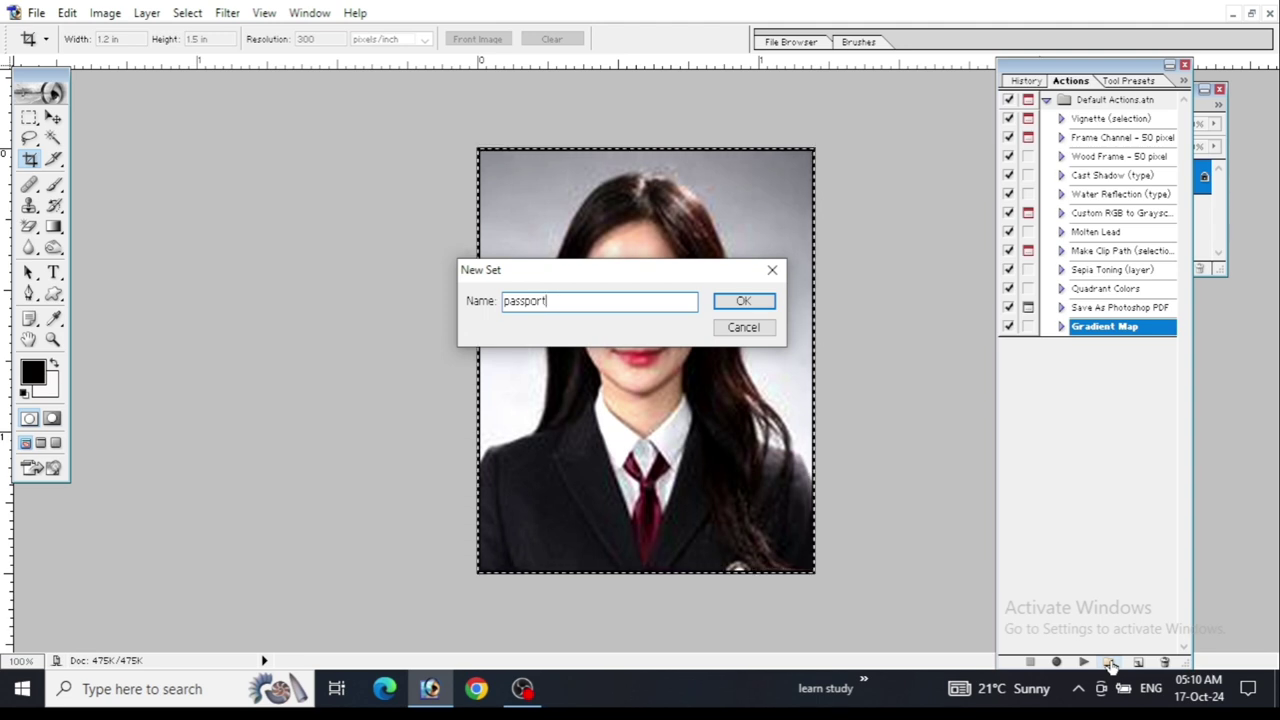
key("BackSpace")
key("BackSpace")
key("BackSpace")
key("BackSpace")
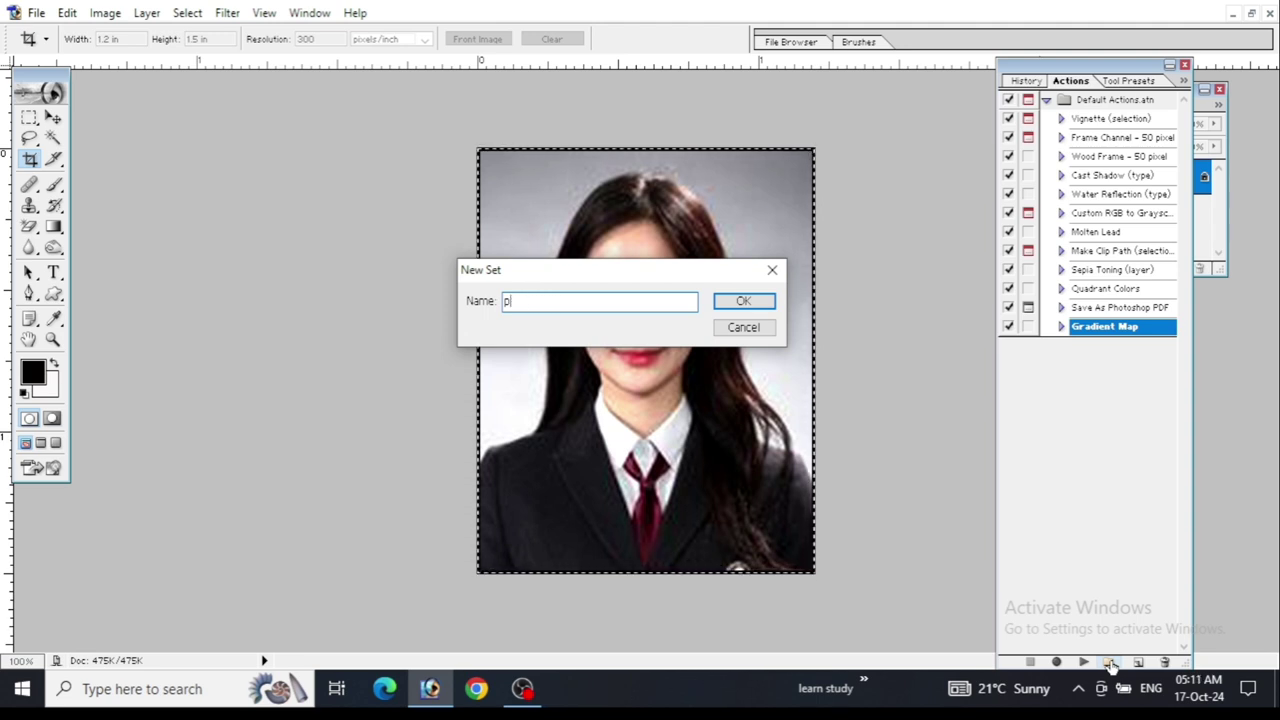
key("BackSpace")
type("pho")
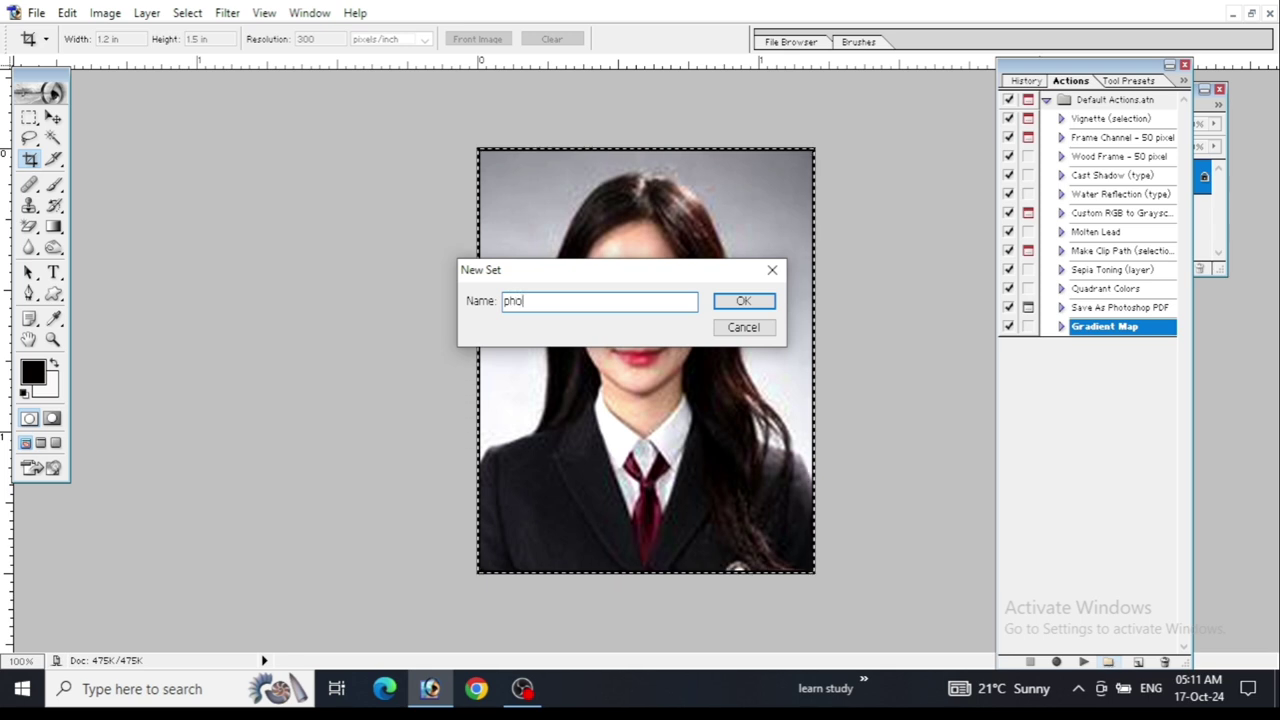
type("tosi")
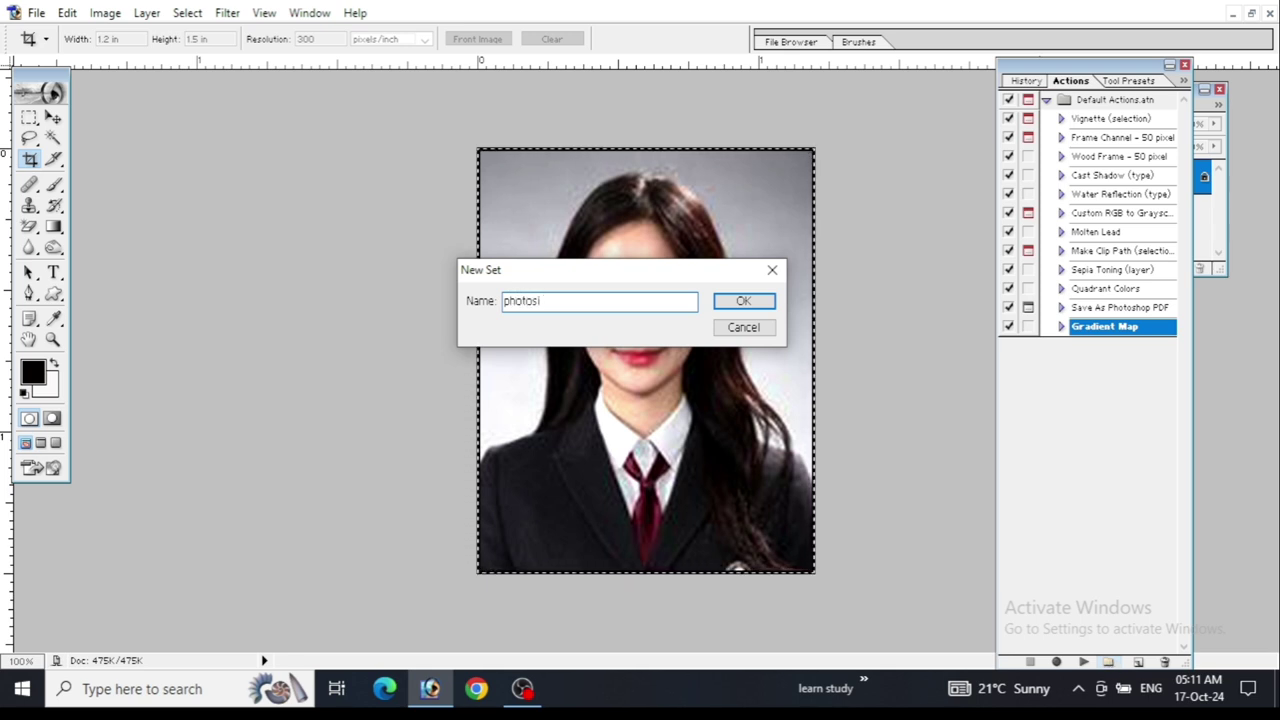
type("ze")
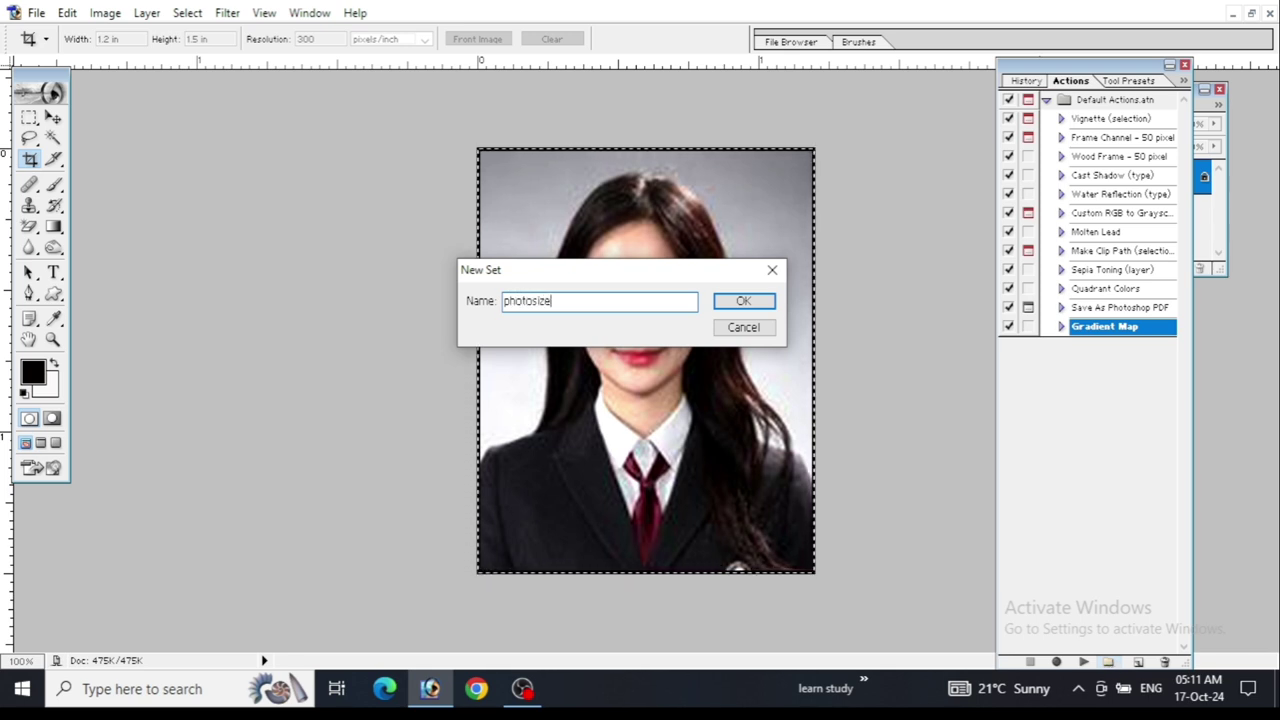
left_click(743, 303)
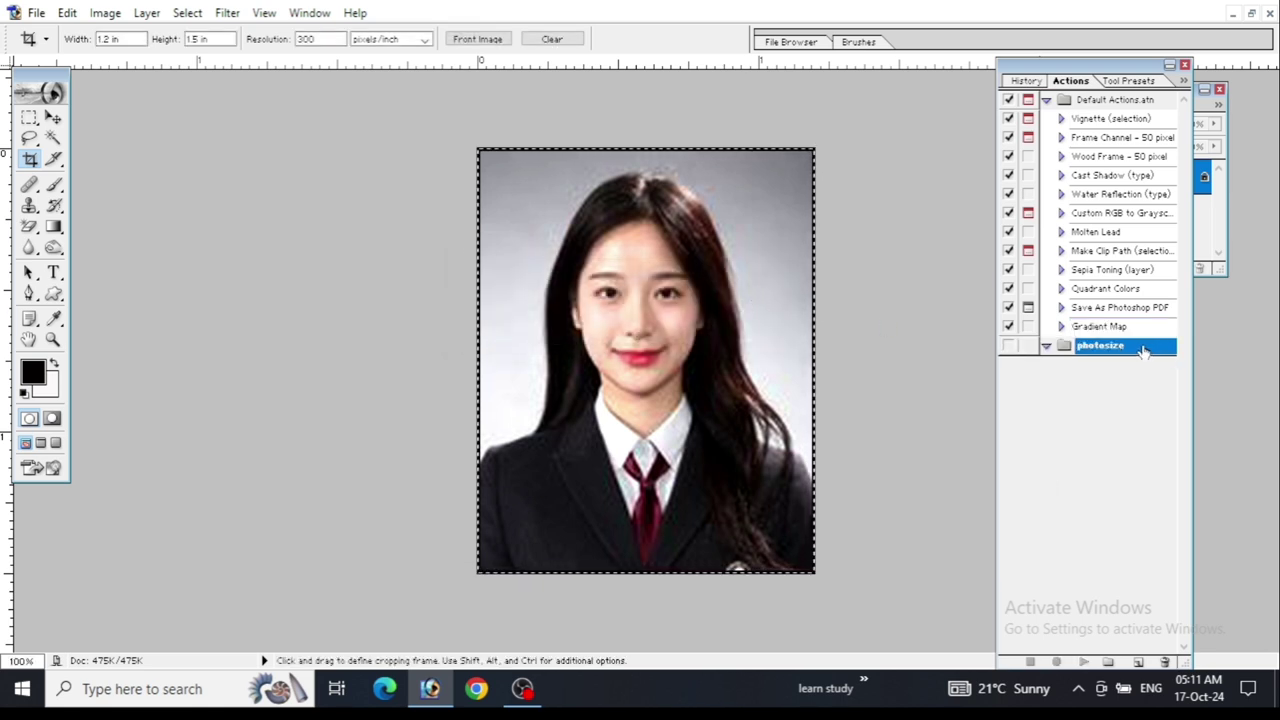
Create action '12copy' with shortcut Shift+Ctrl+F12 and begin recording it
left_click(1137, 662)
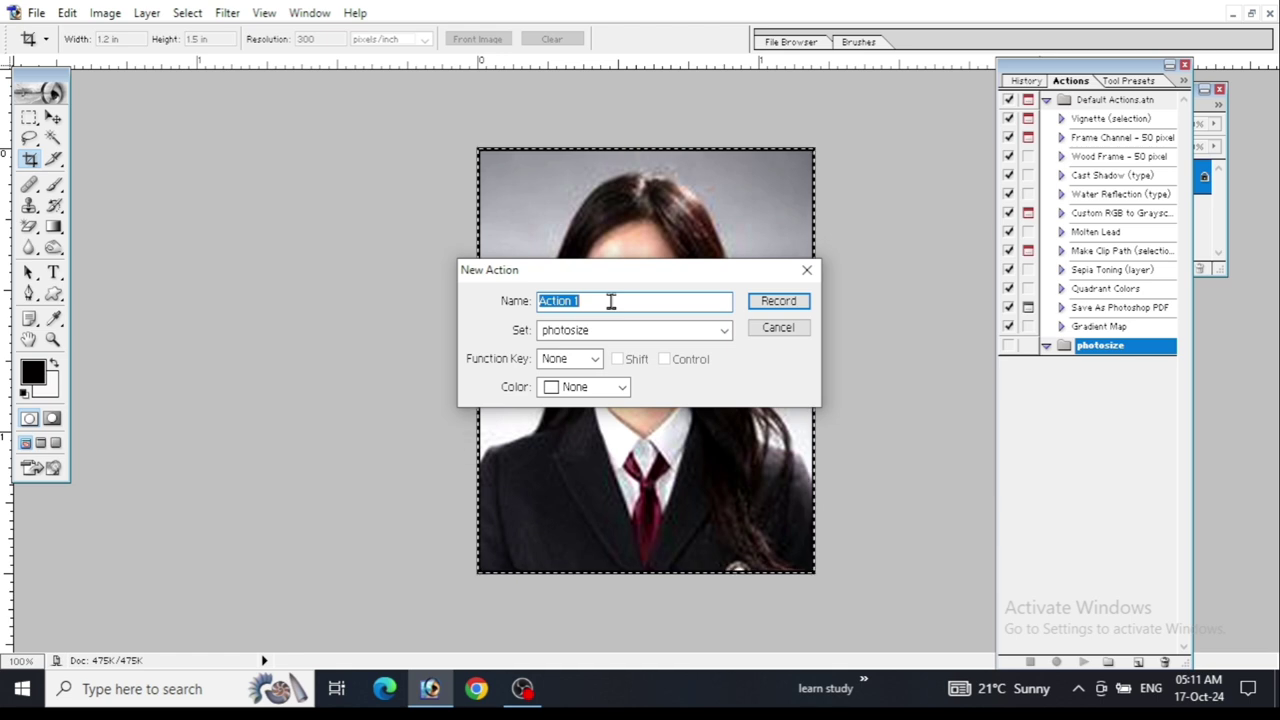
type("12")
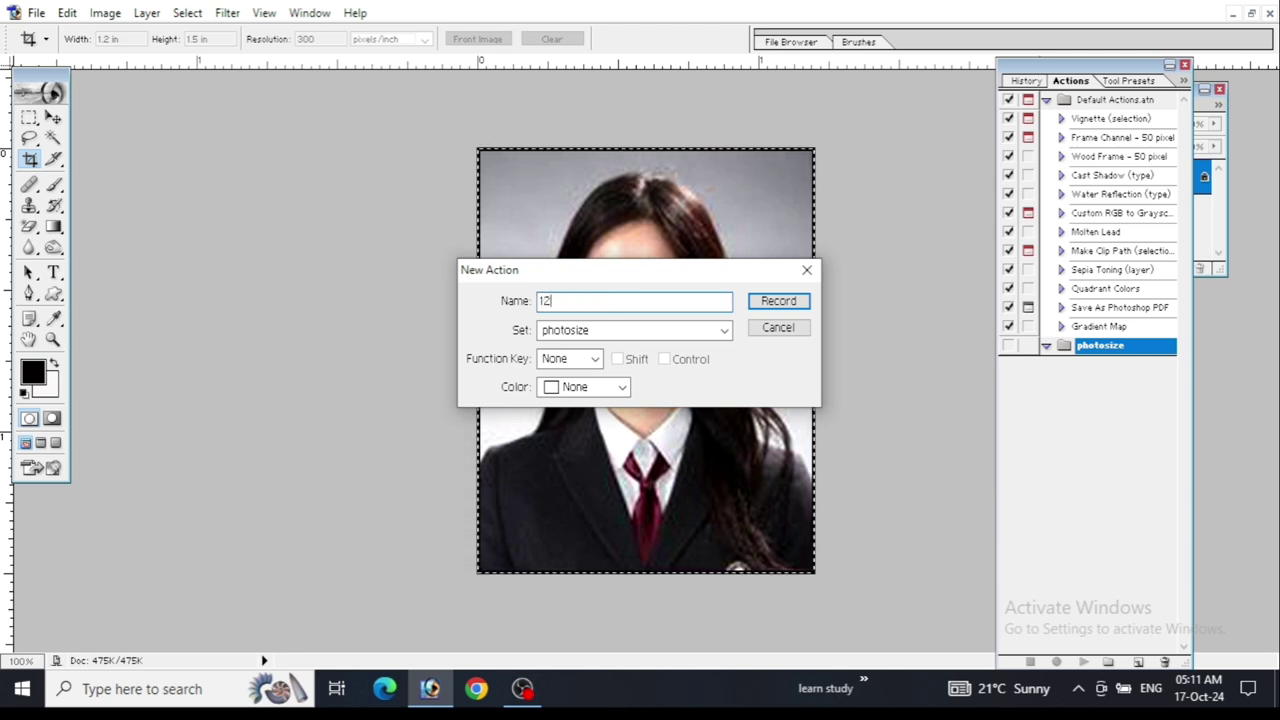
type("co")
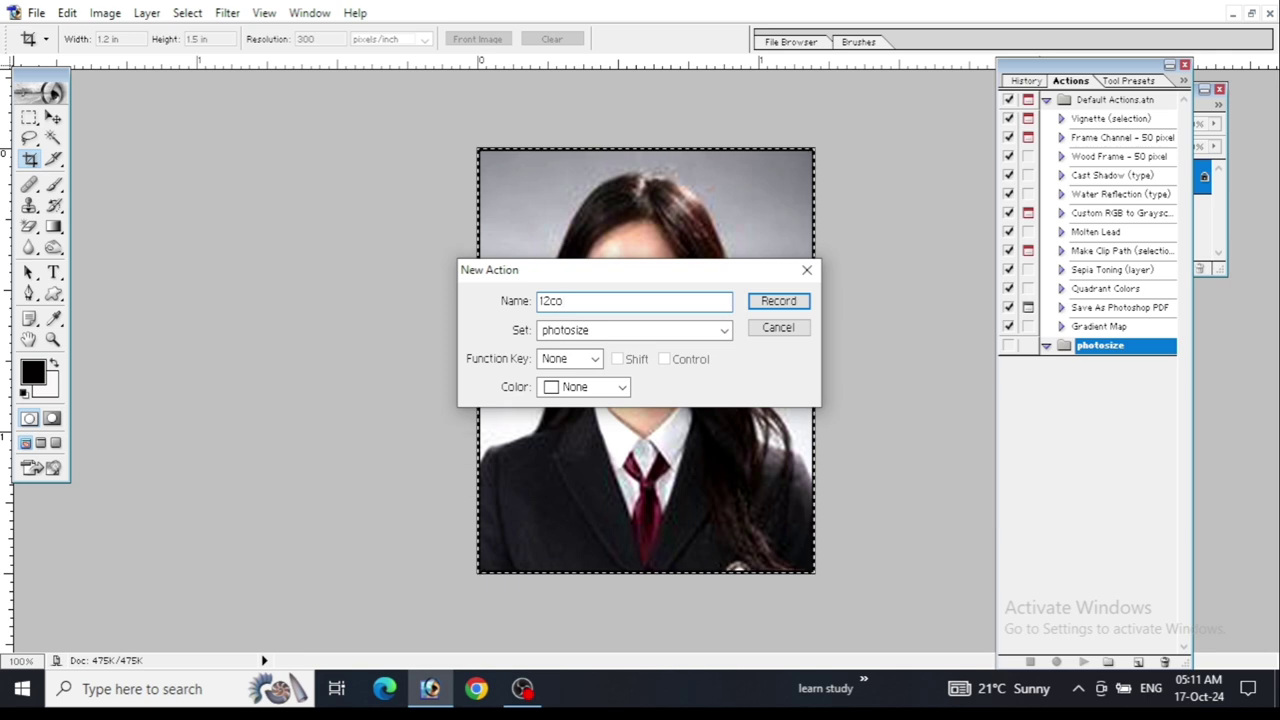
type("m")
key("BackSpace")
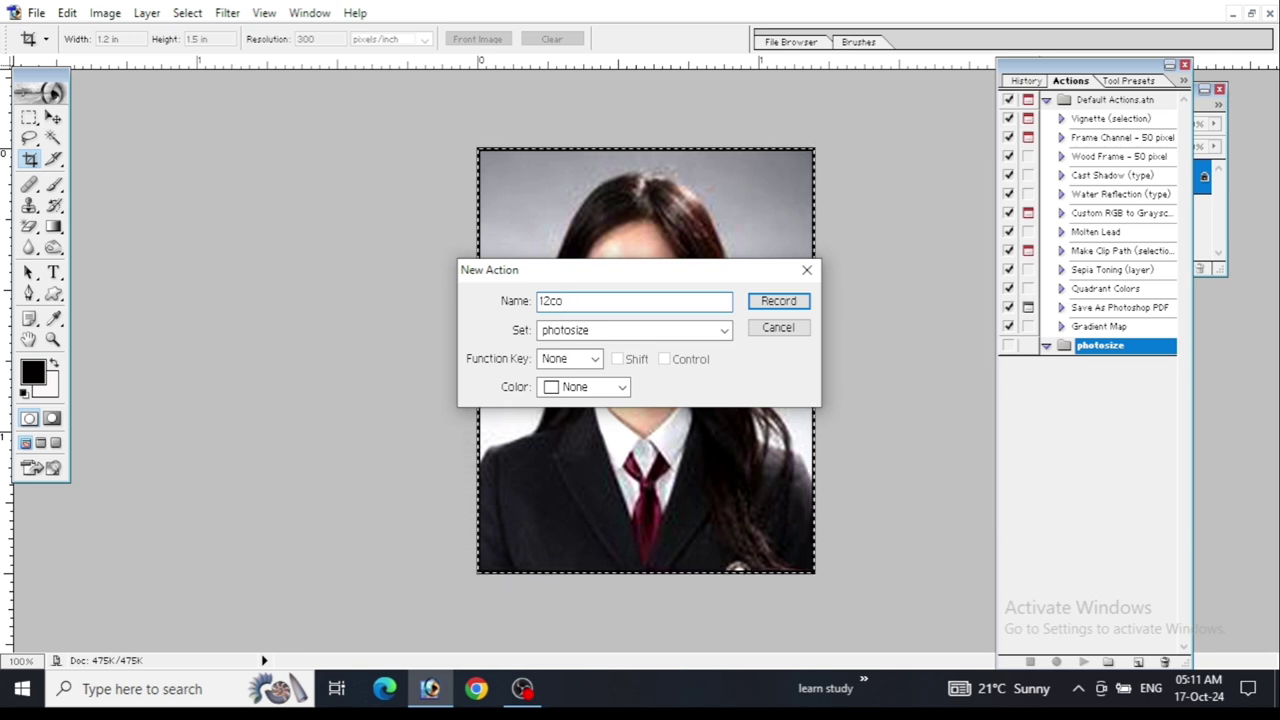
type("py")
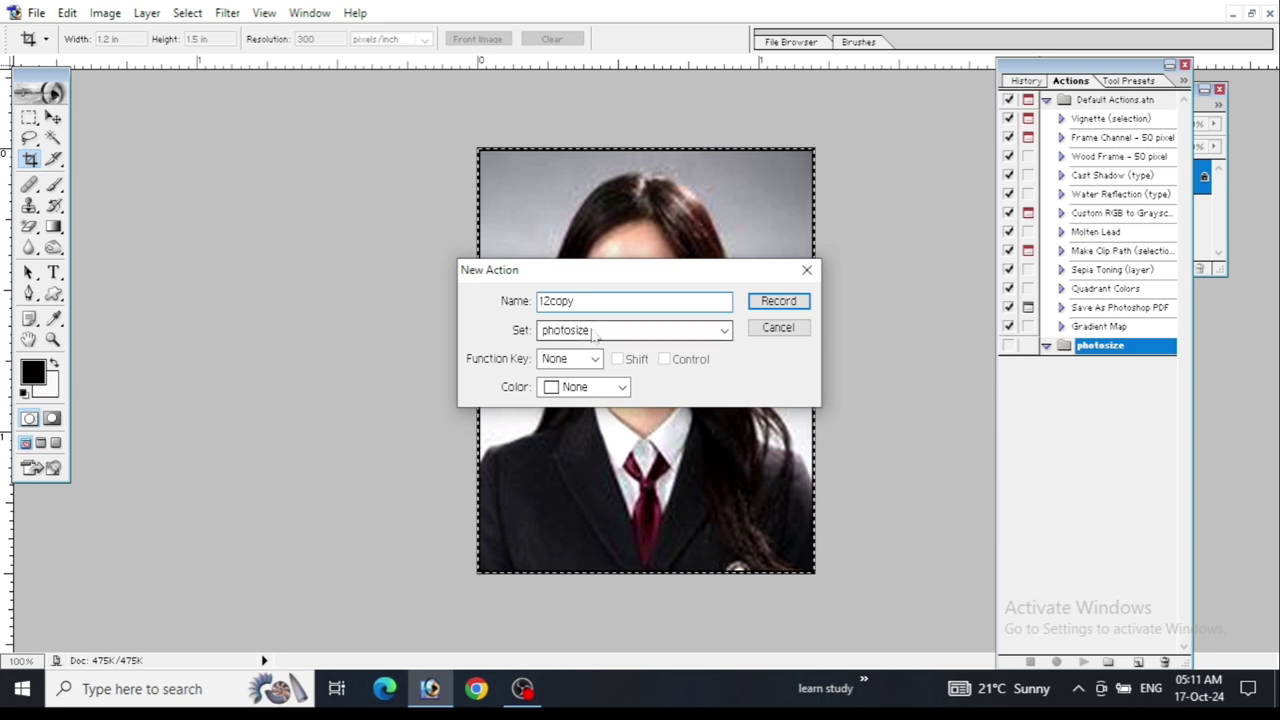
left_click(595, 360)
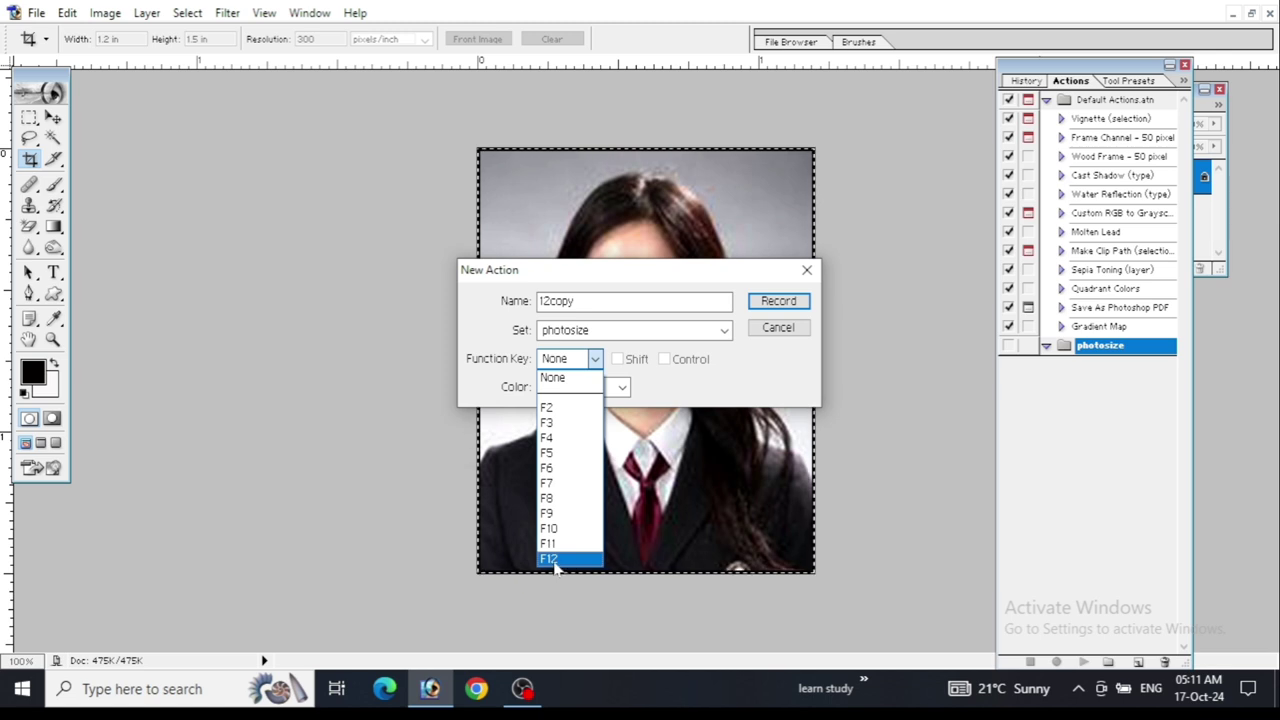
left_click(553, 559)
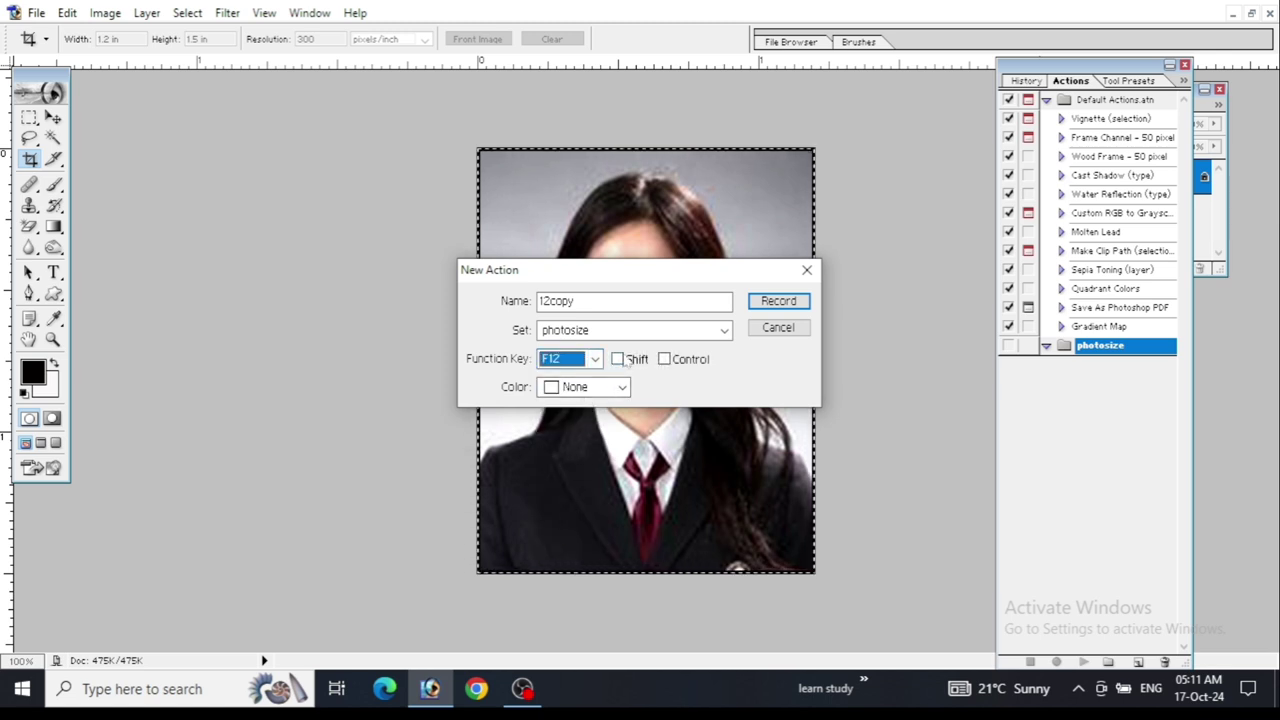
left_click(617, 359)
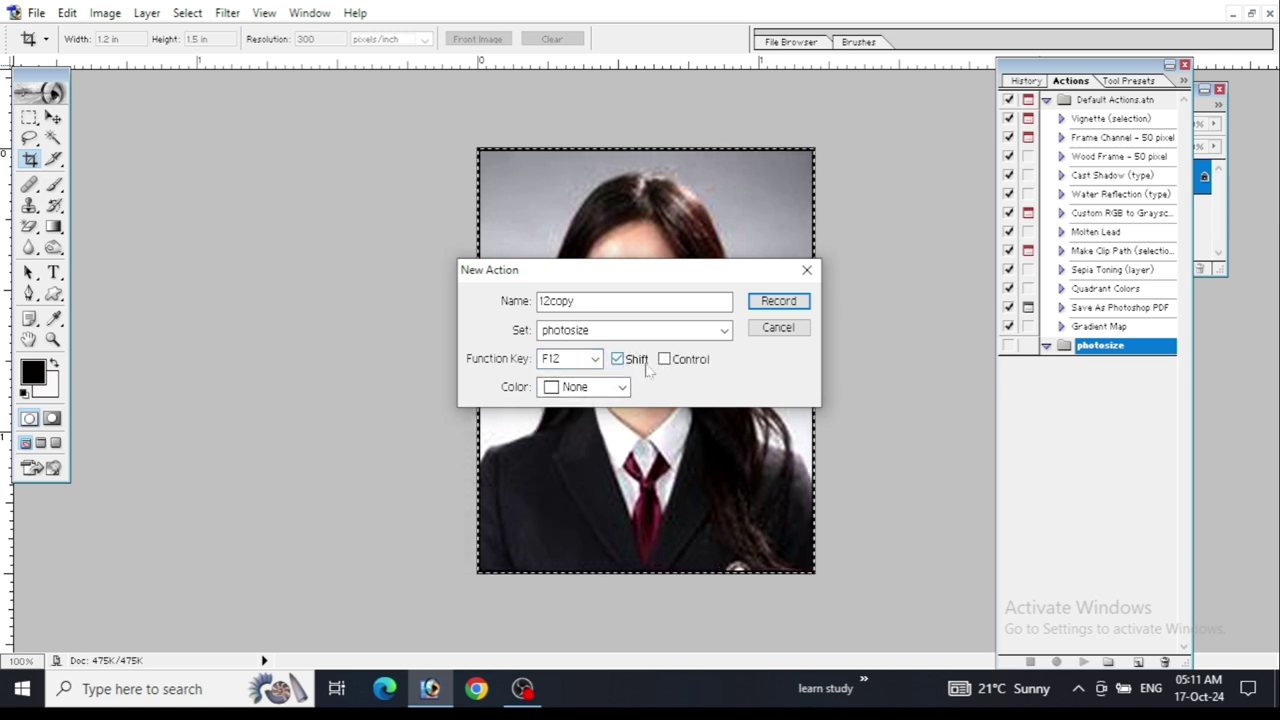
left_click(664, 359)
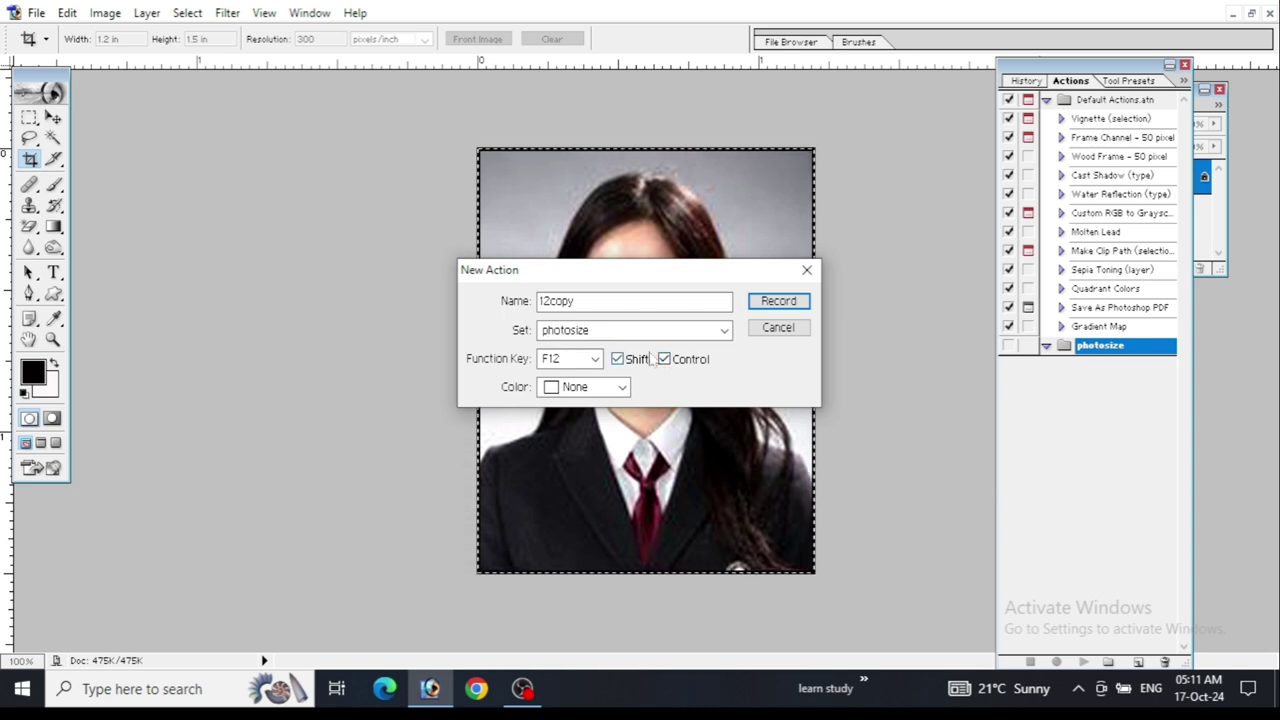
left_click(779, 300)
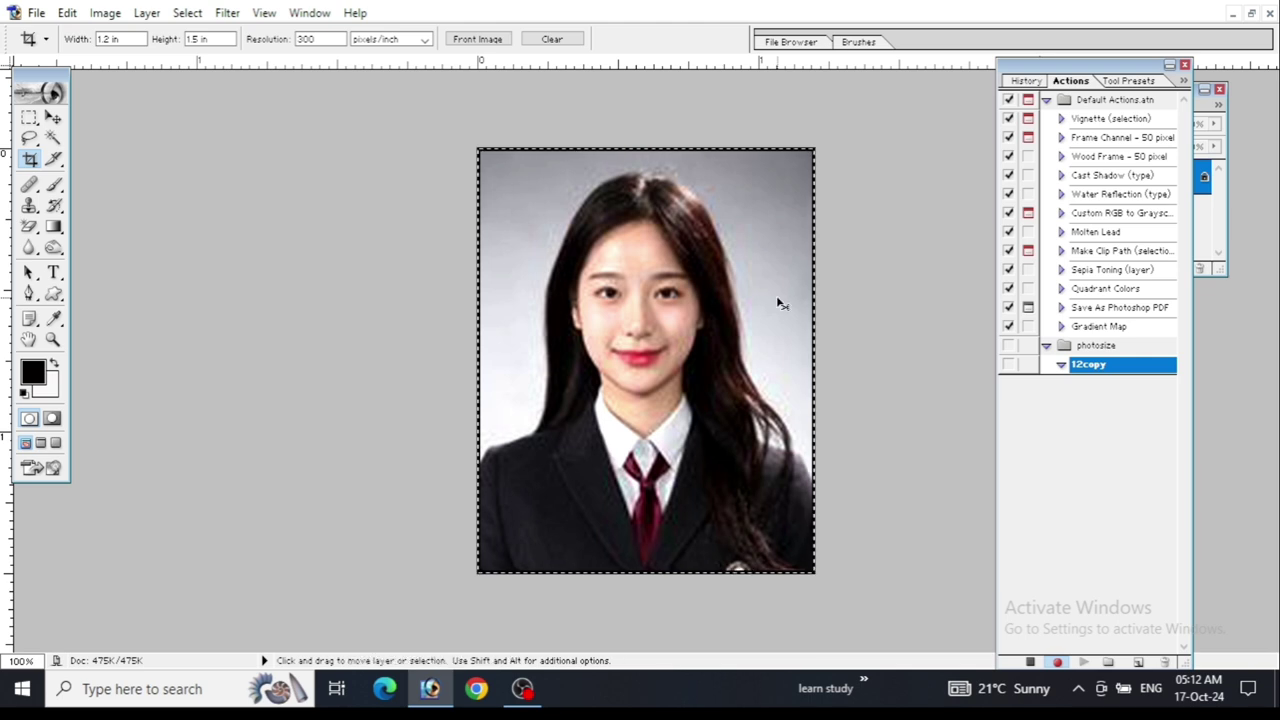
Select the entire passport photo and copy it to the clipboard
key("ctrl+a")
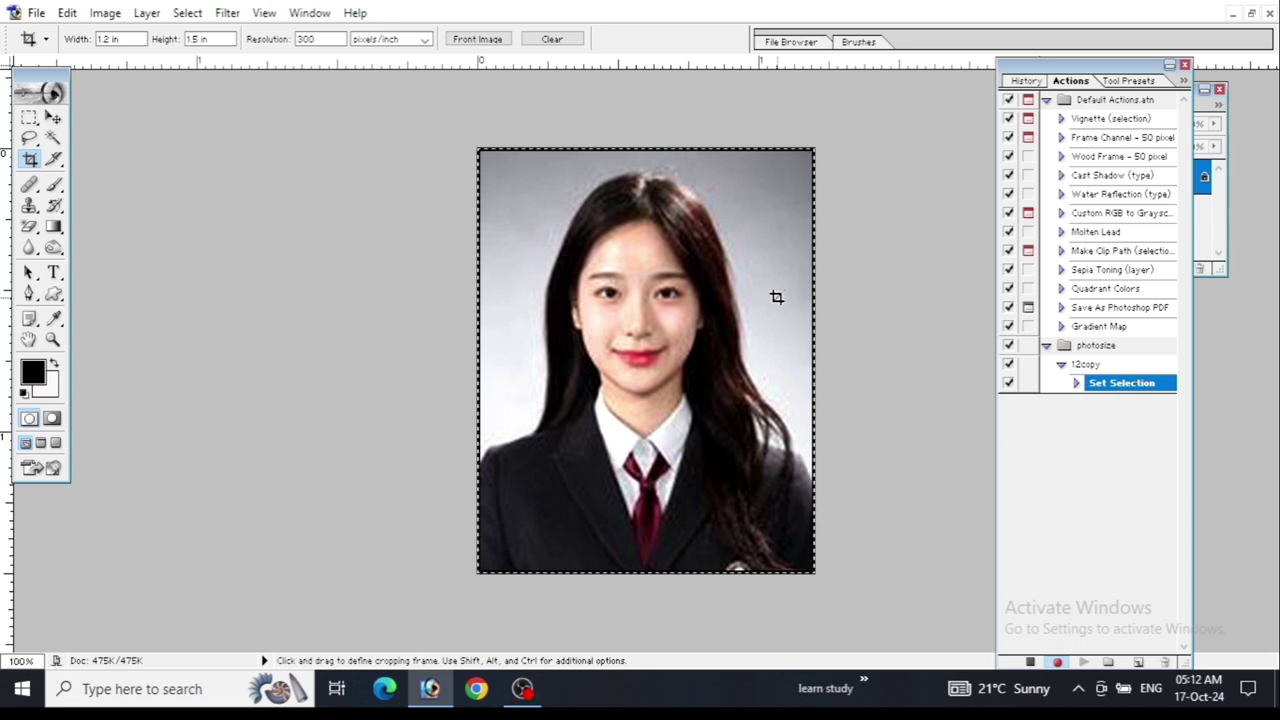
key("ctrl")
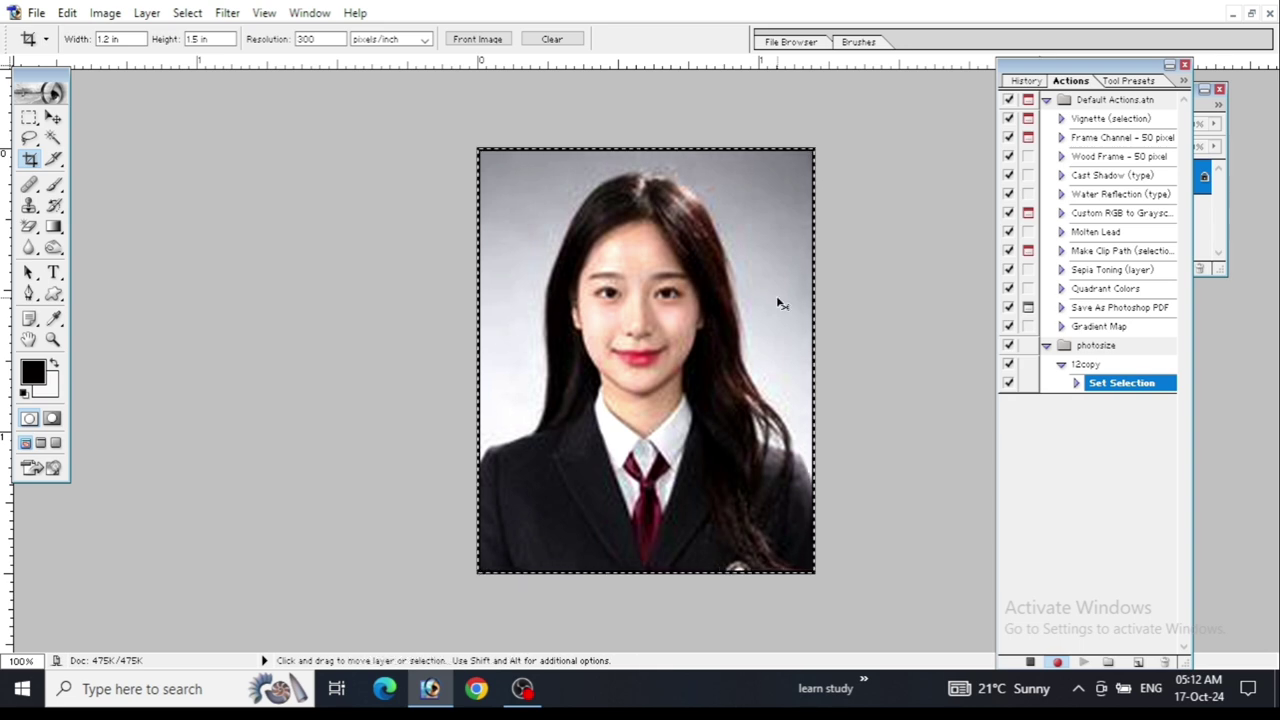
key("ctrl+c")
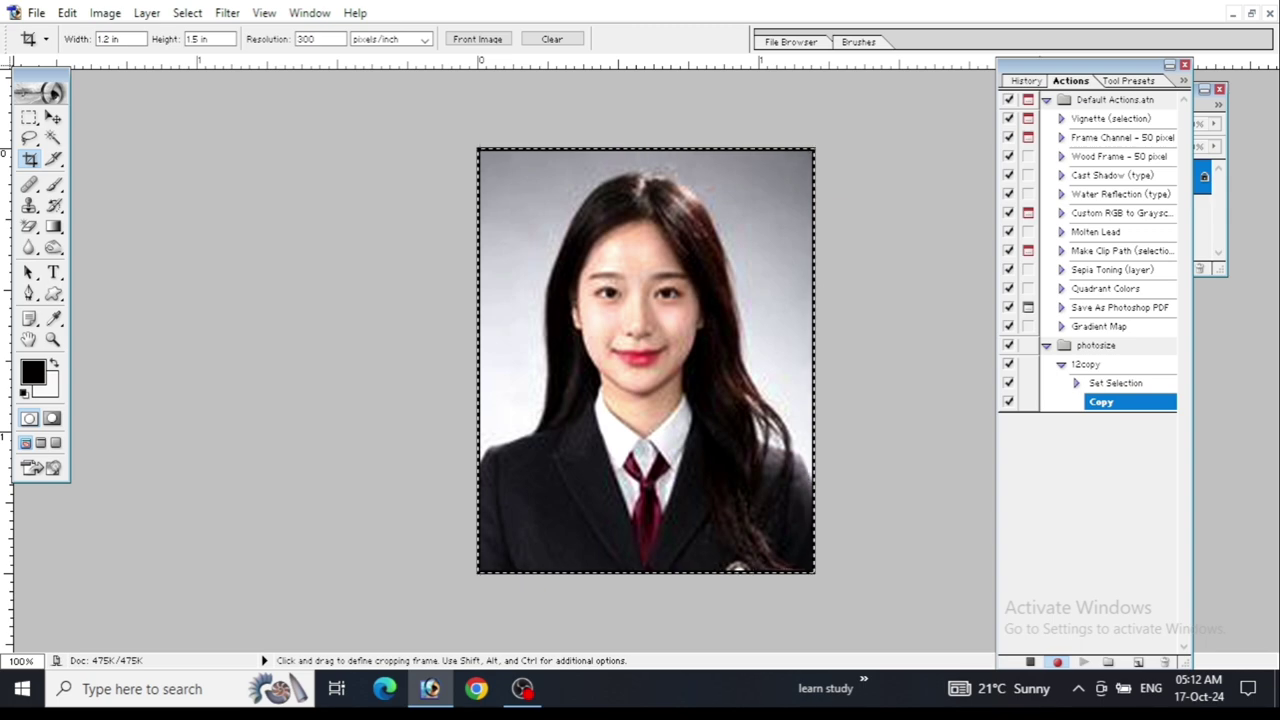
left_click(36, 13)
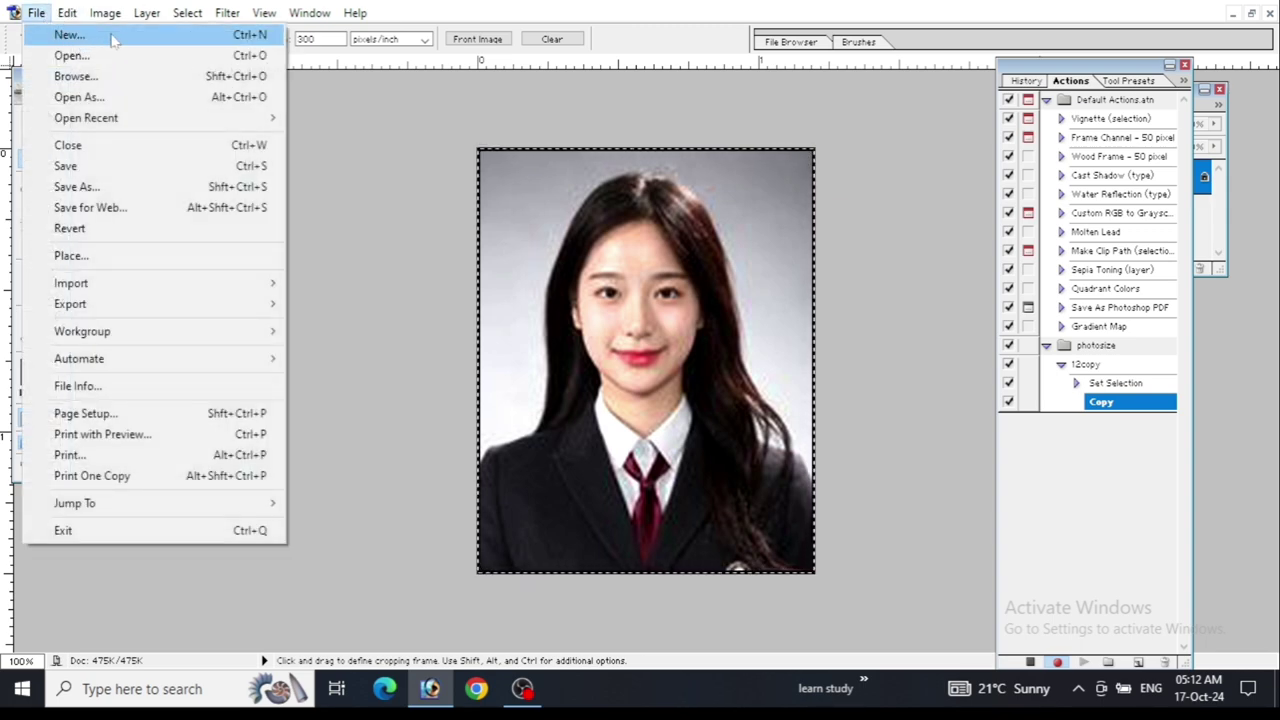
Create a new A4 document at 300 pixels/inch with a white background
left_click(112, 36)
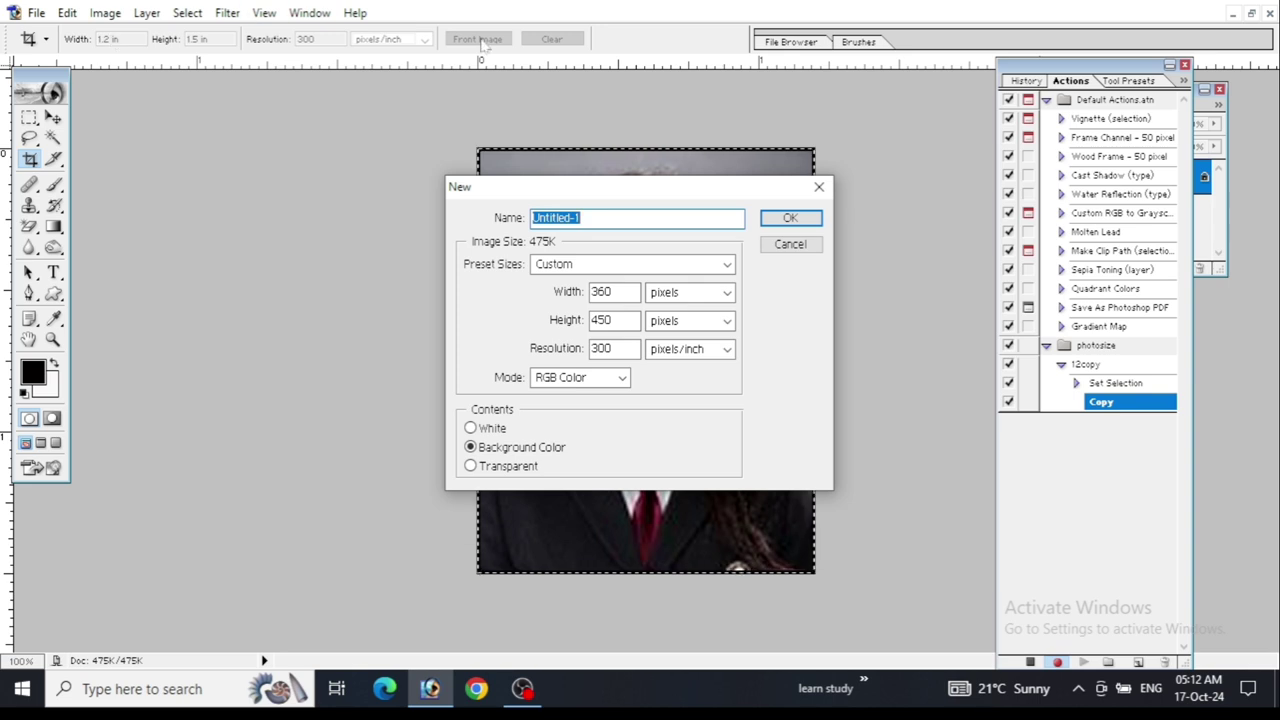
left_click(618, 266)
left_click(618, 266)
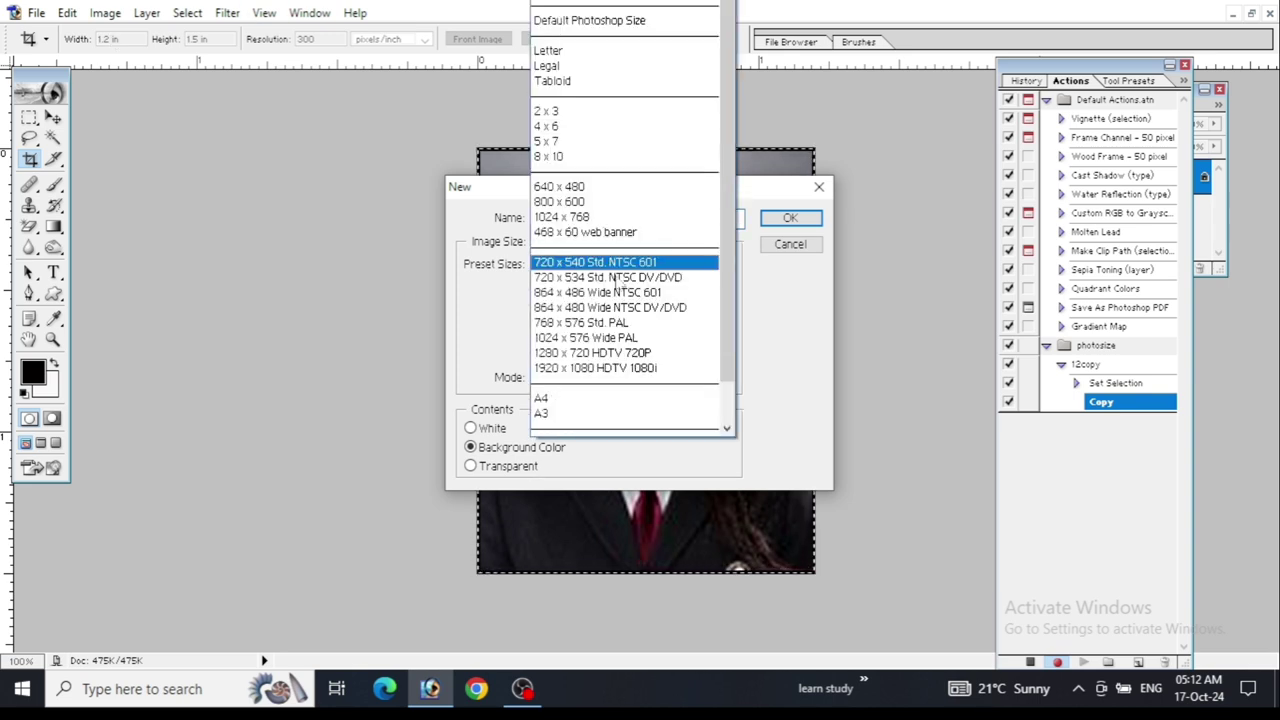
left_click(578, 400)
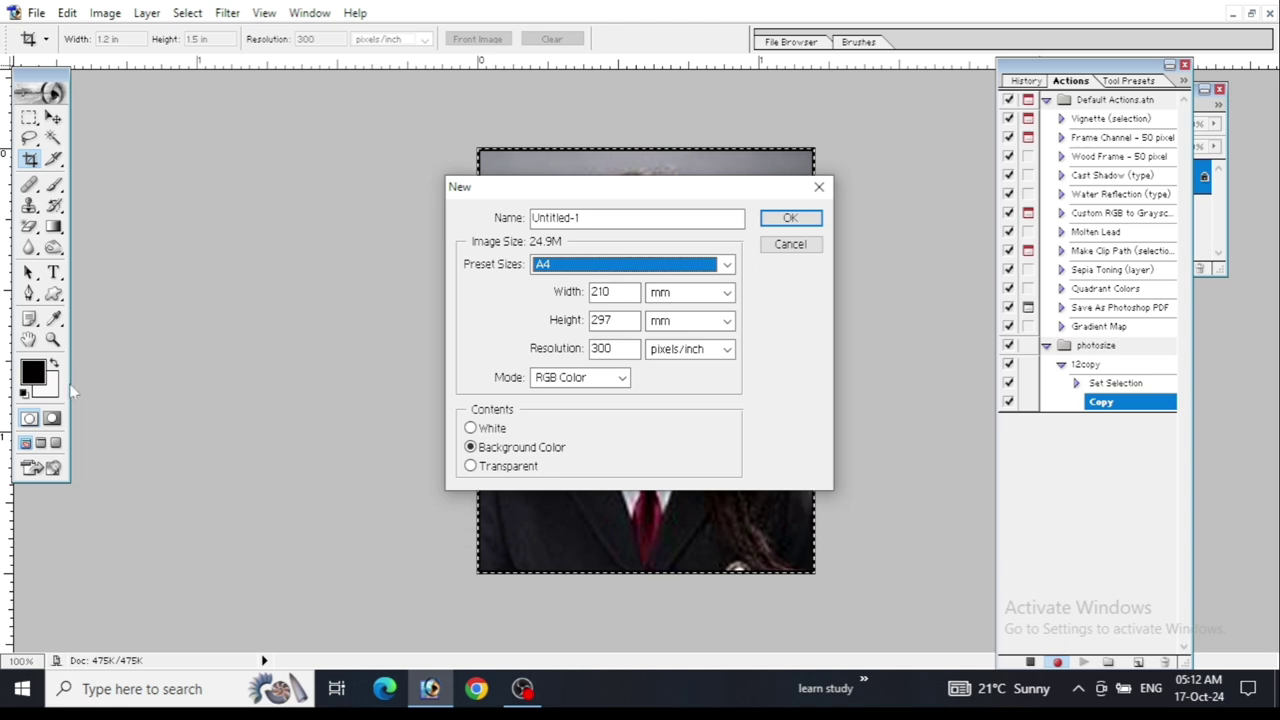
left_click(469, 427)
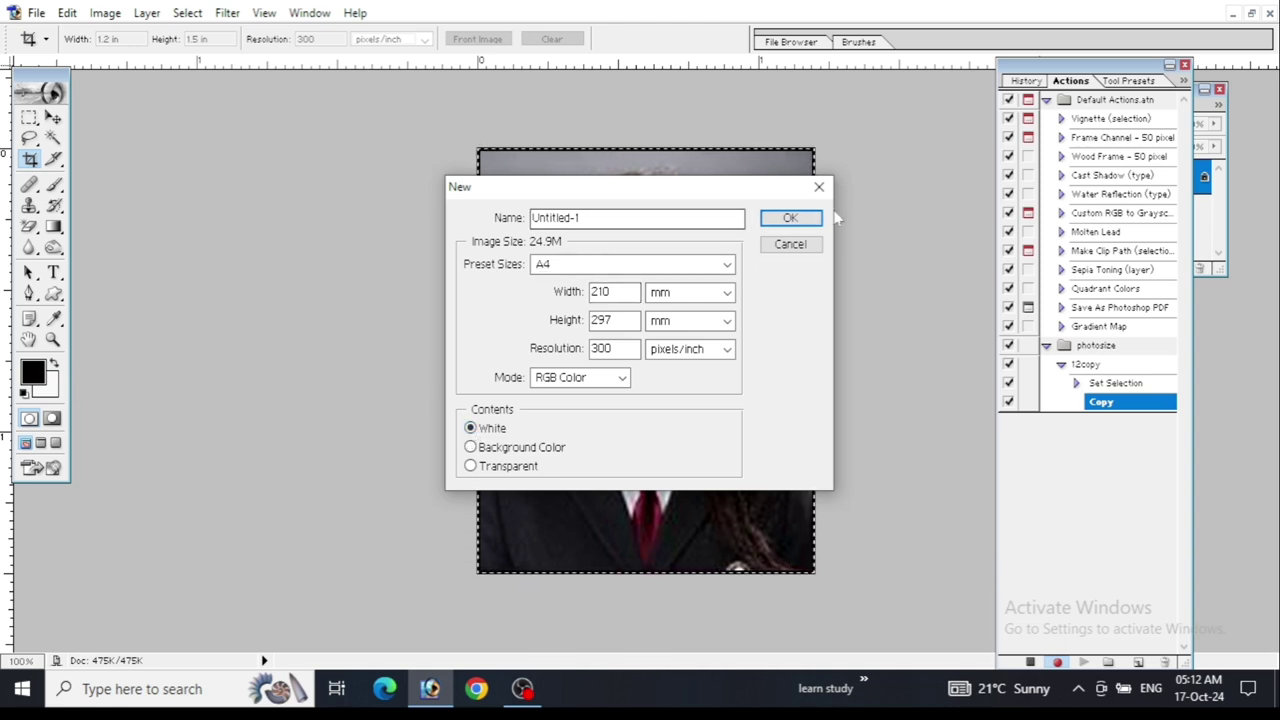
left_click(811, 220)
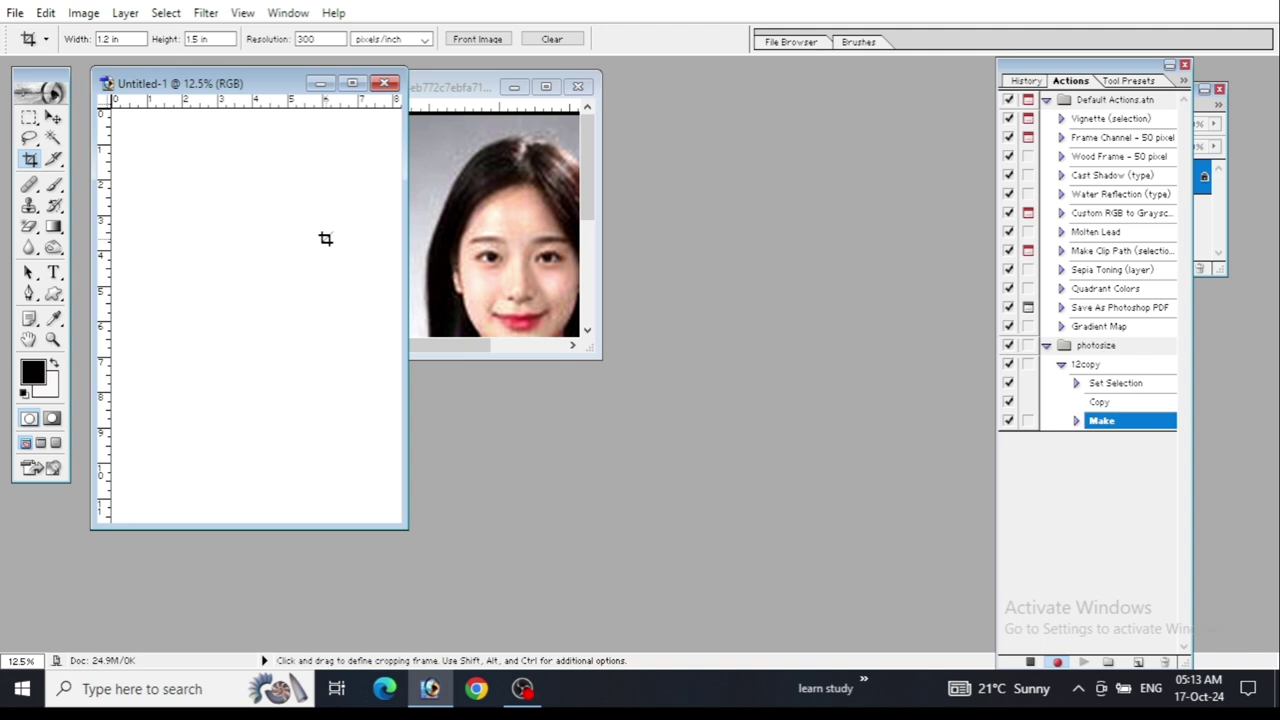
Paste the copied passport photo onto the blank A4 page
key("ctrl+v")
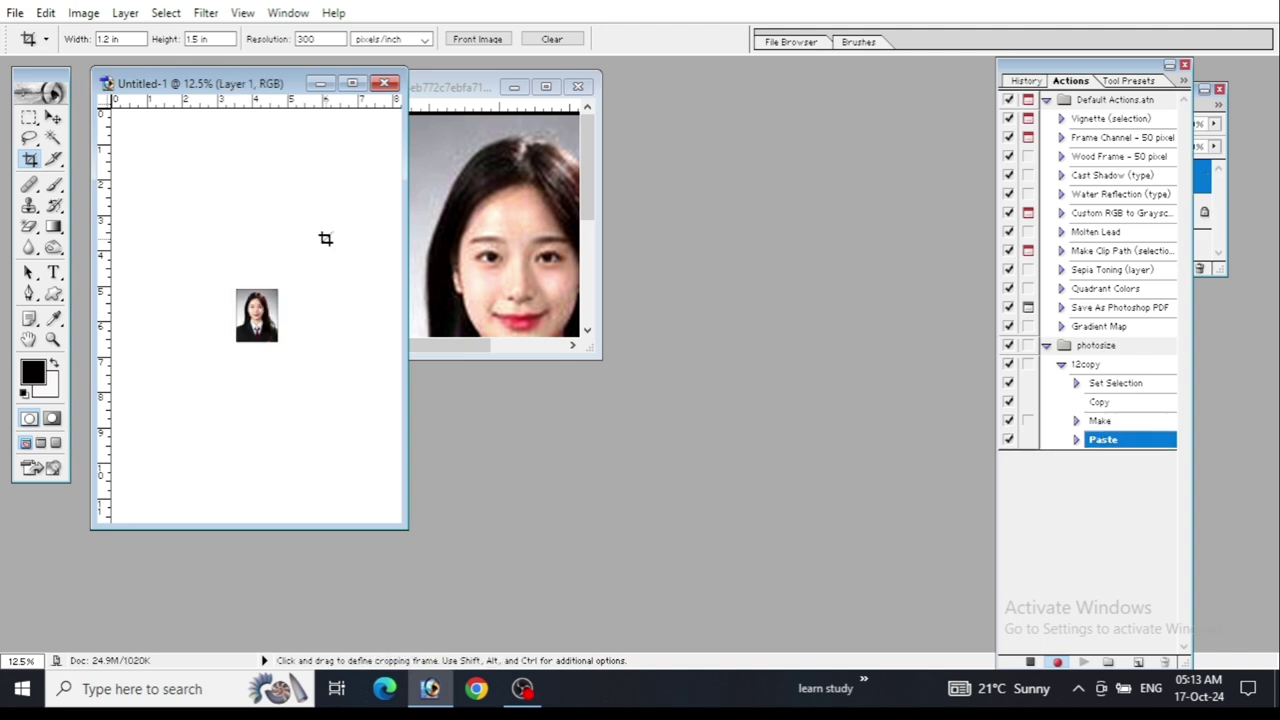
left_click(351, 84)
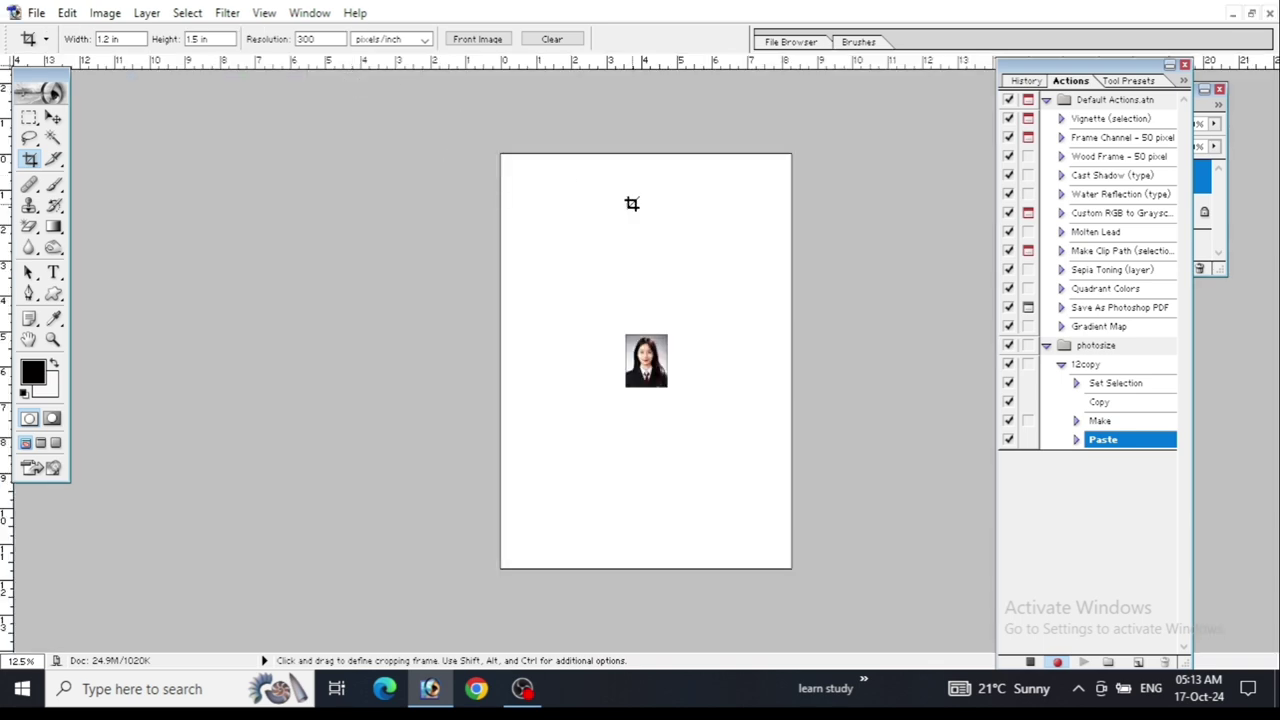
key("v")
key("ctrl+plus")
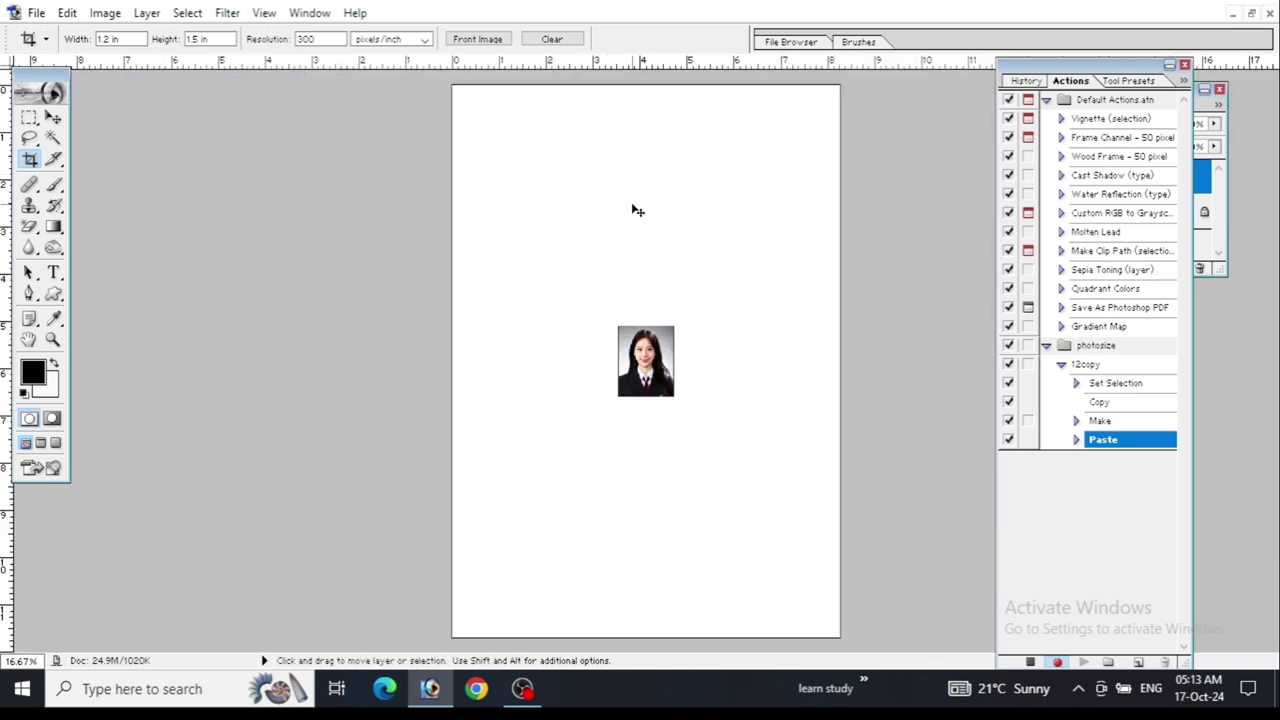
key("ctrl+plus")
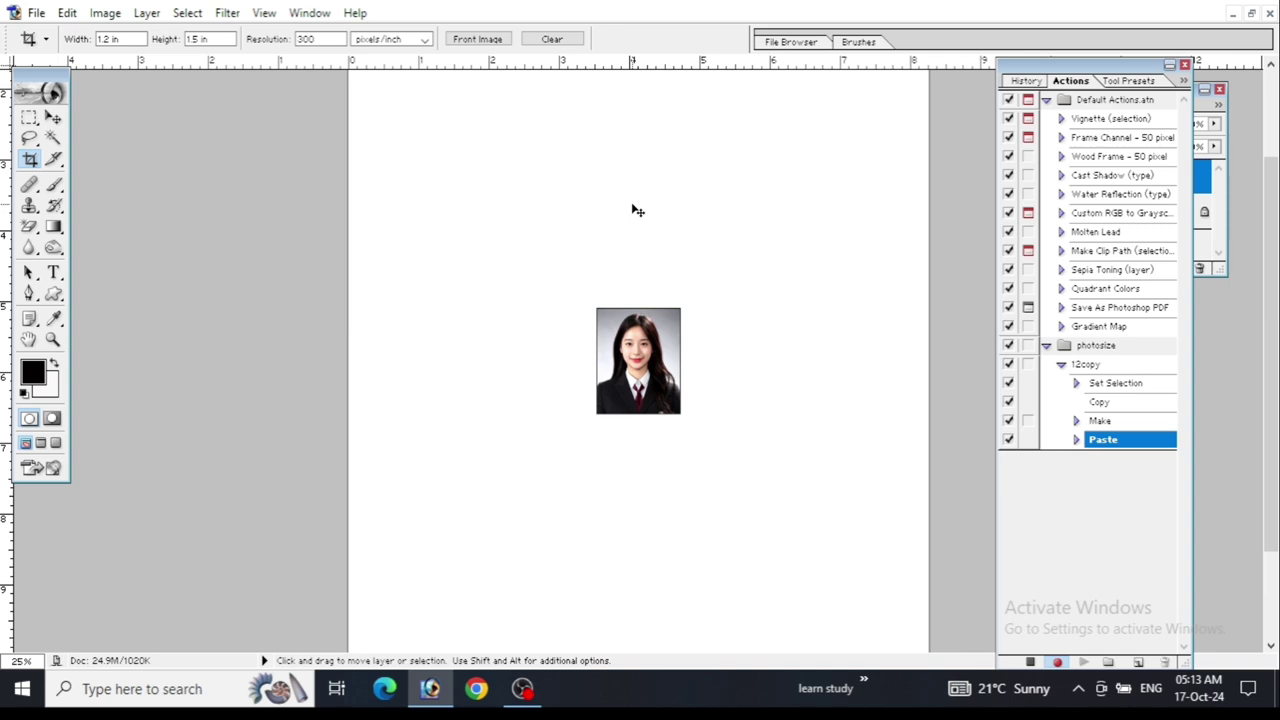
key("ctrl+minus")
key("c")
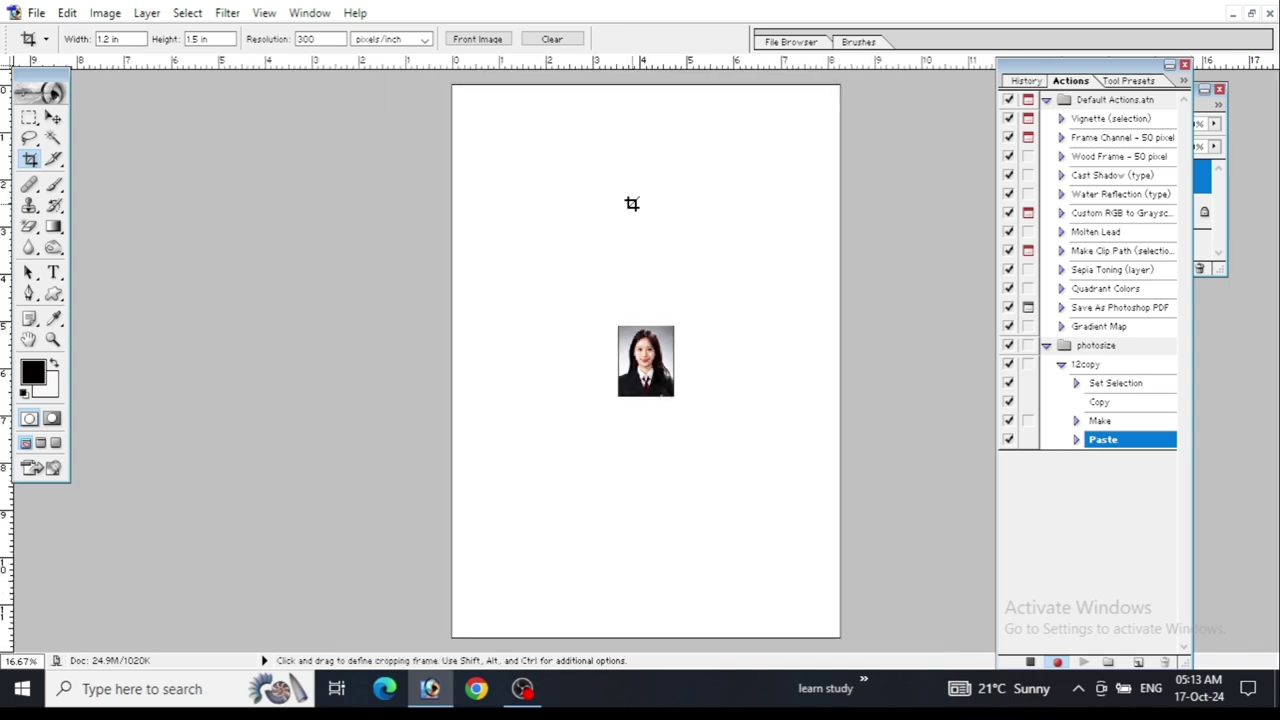
Move the pasted photo snugly into the page's top-left corner and reveal the Layers panel
left_click(55, 119)
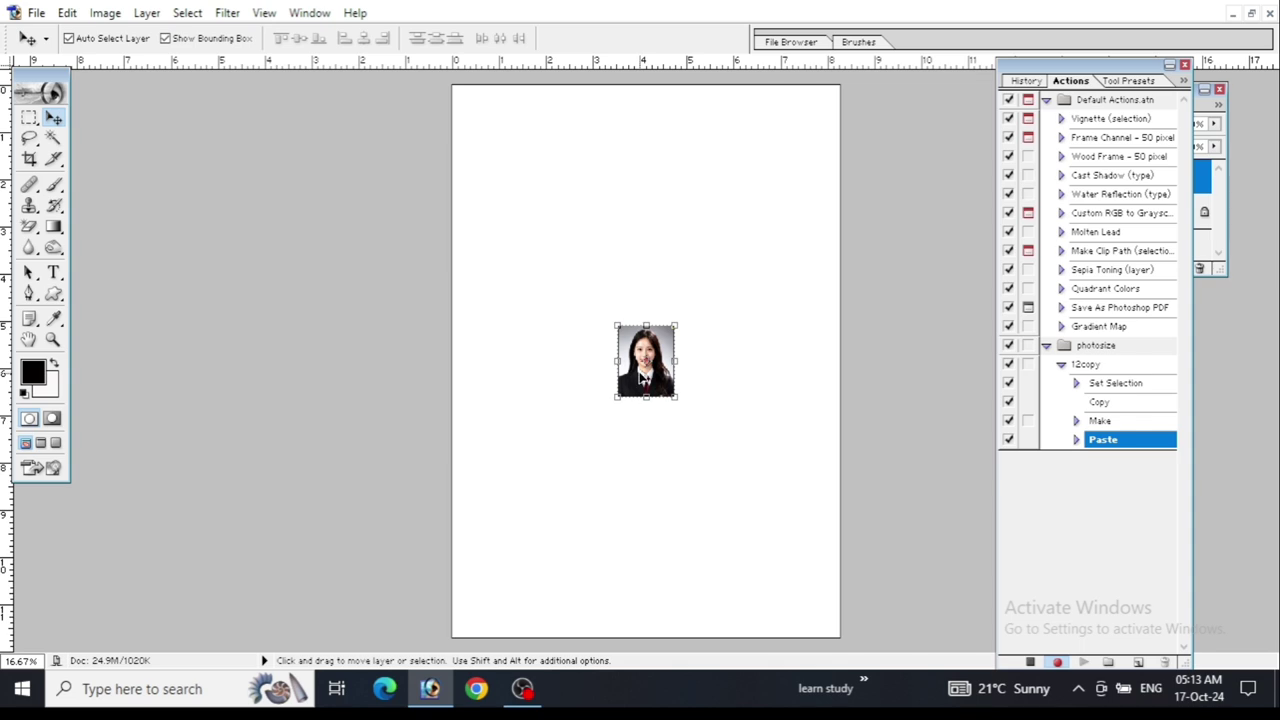
left_click_drag(643, 377, 486, 141)
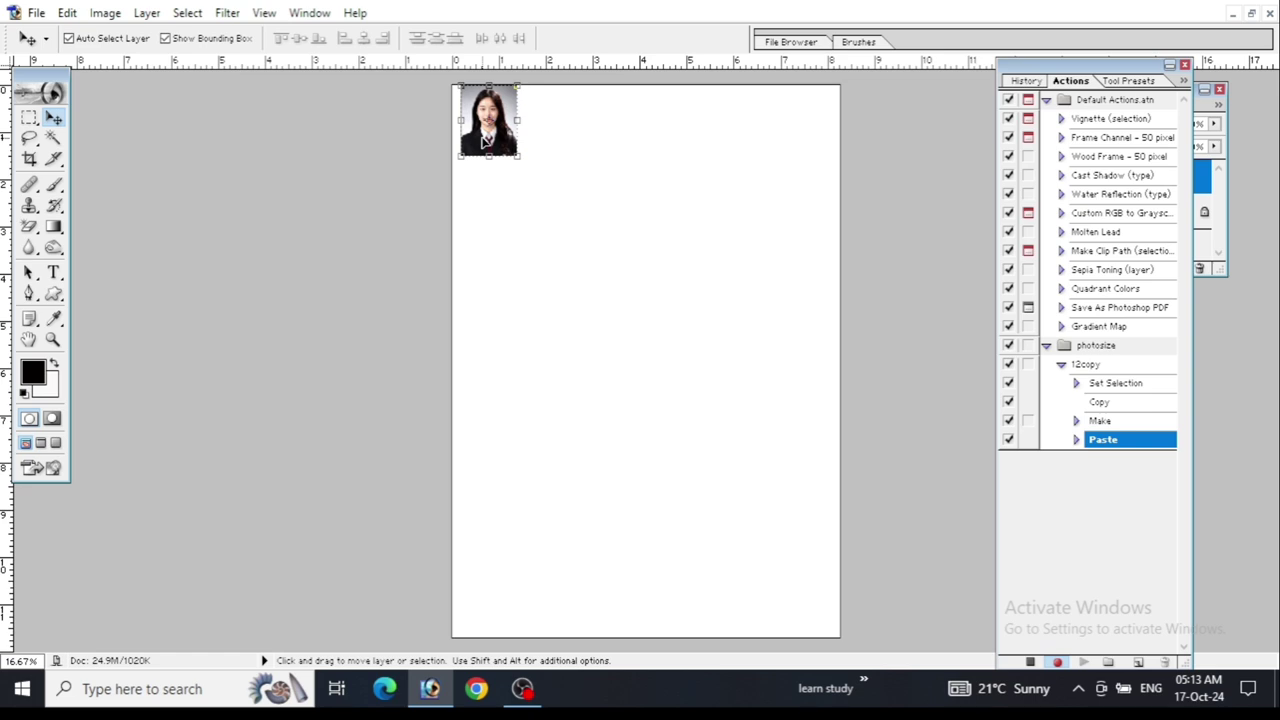
left_click_drag(484, 140, 481, 146)
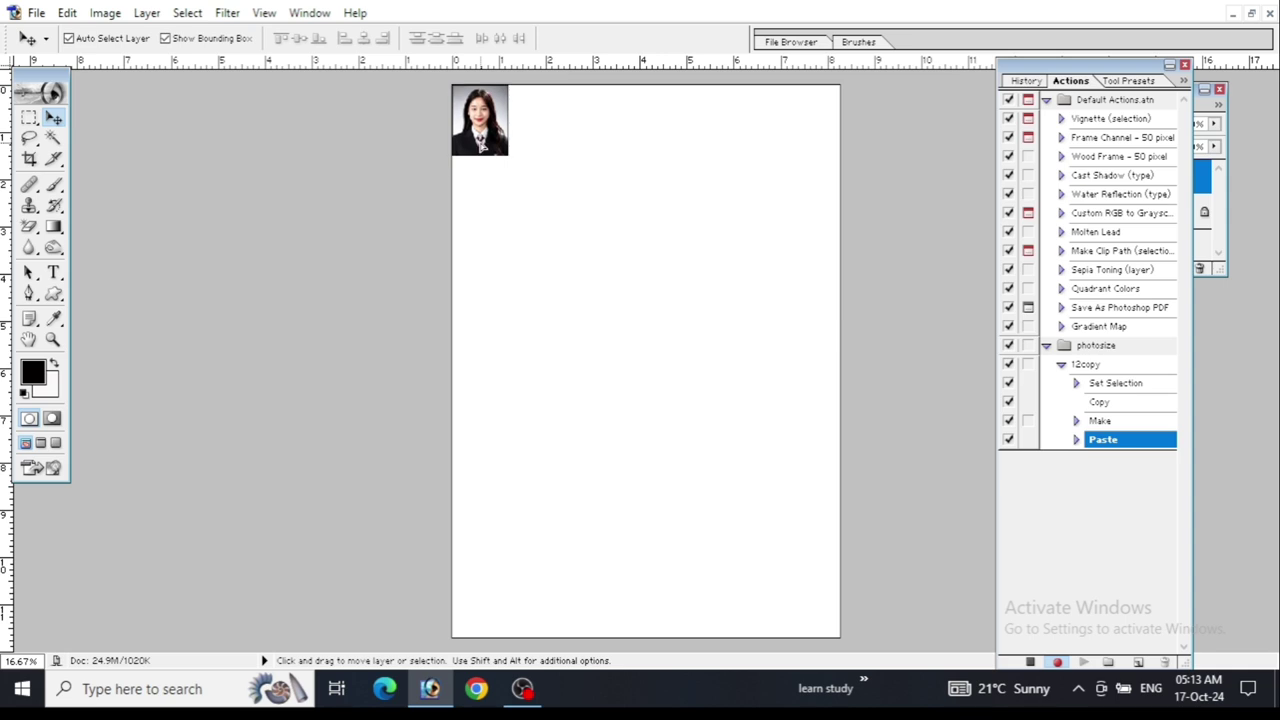
left_click_drag(481, 146, 484, 145)
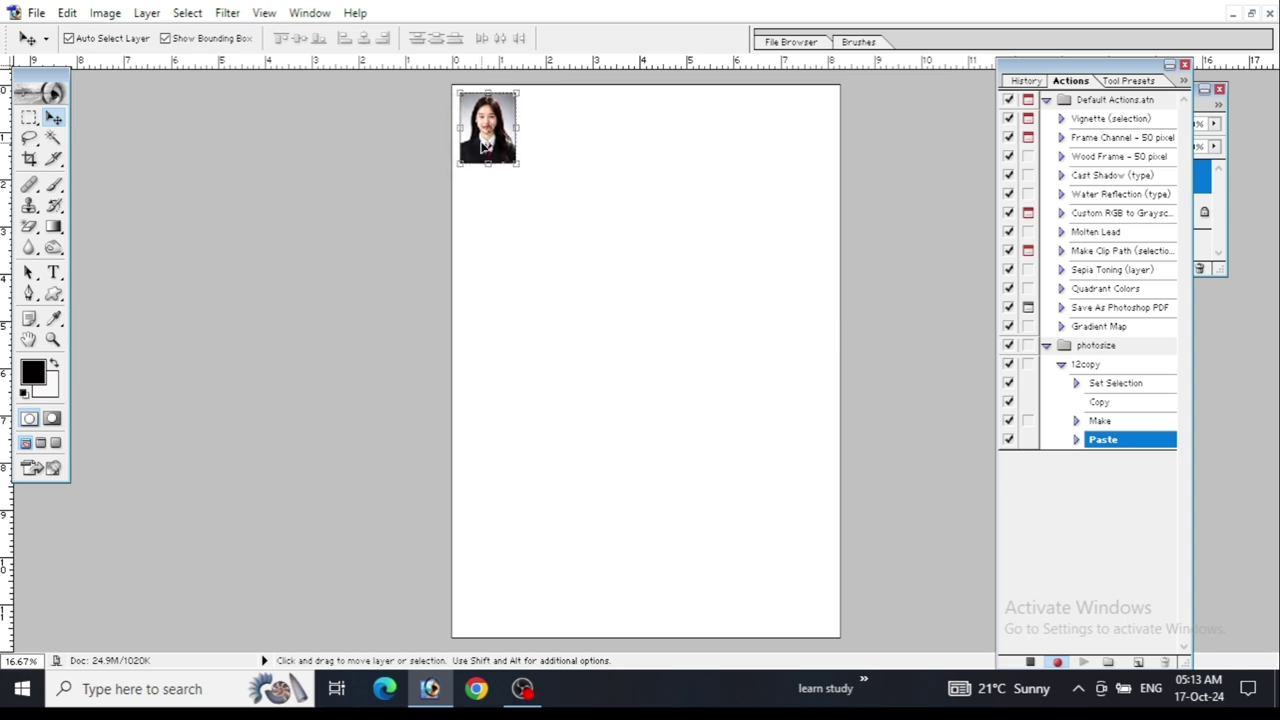
key("ctrl+plus")
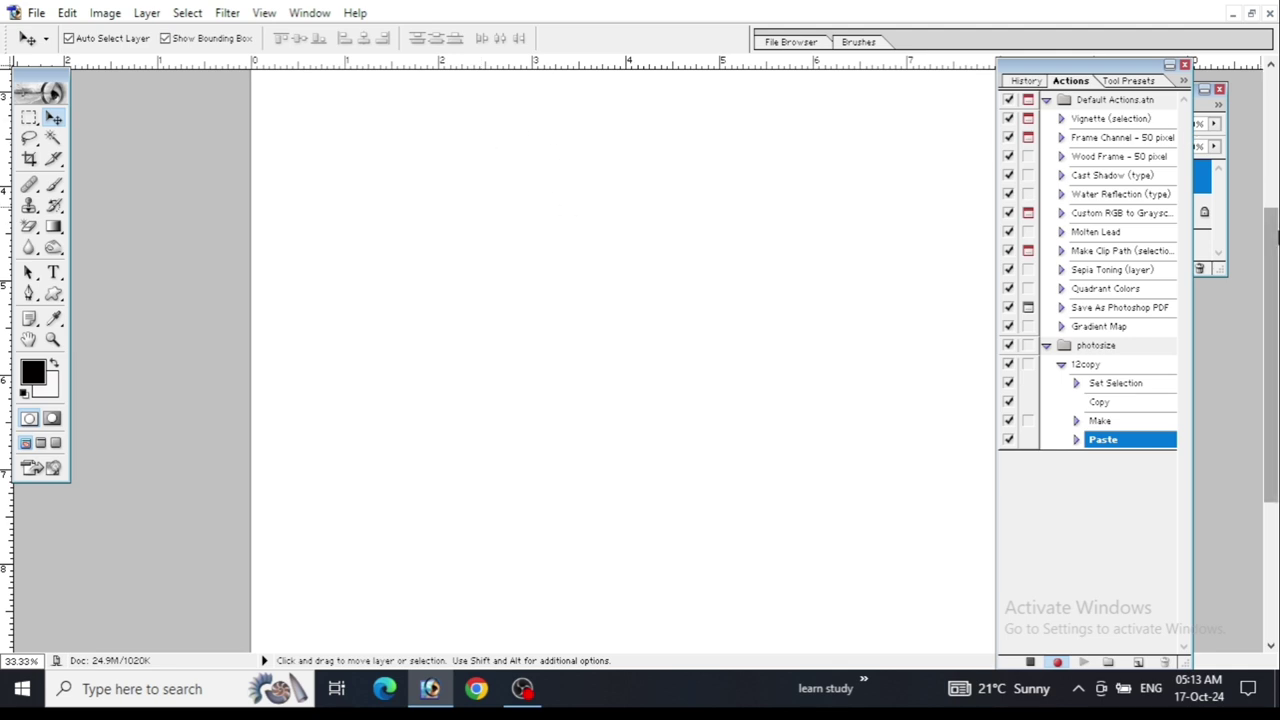
left_click_drag(1273, 235, 1273, 90)
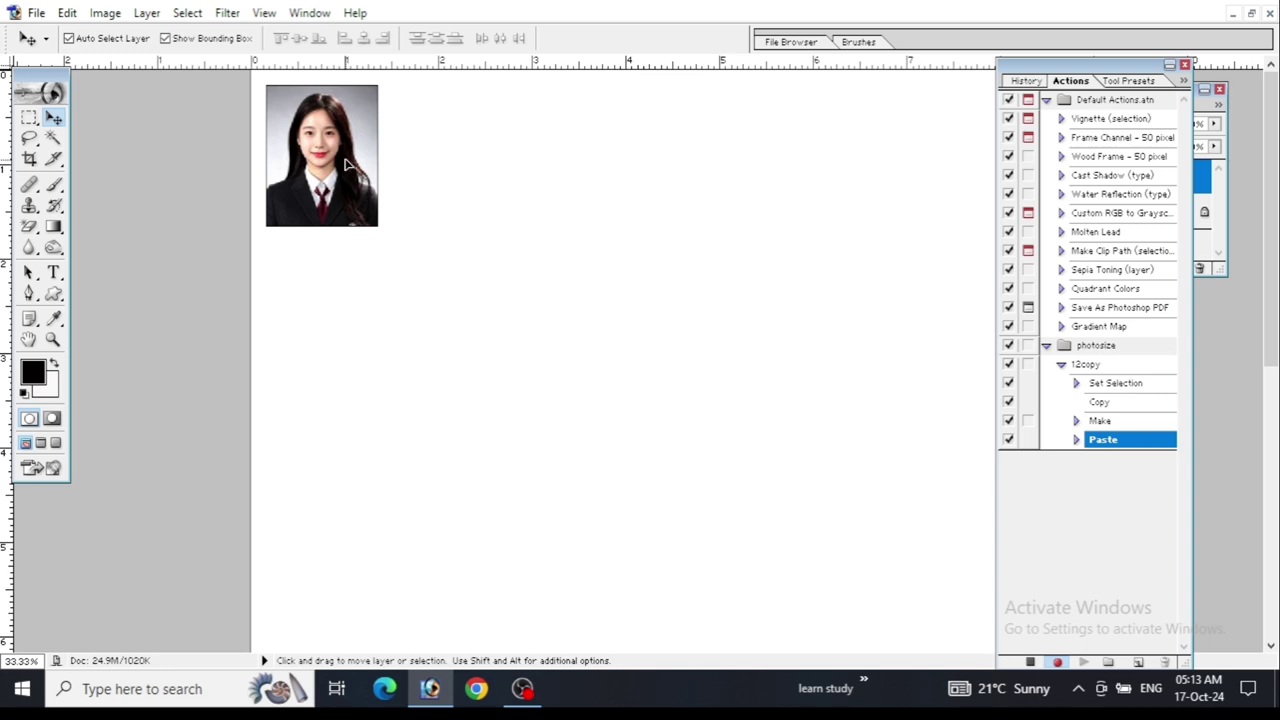
left_click_drag(348, 164, 342, 160)
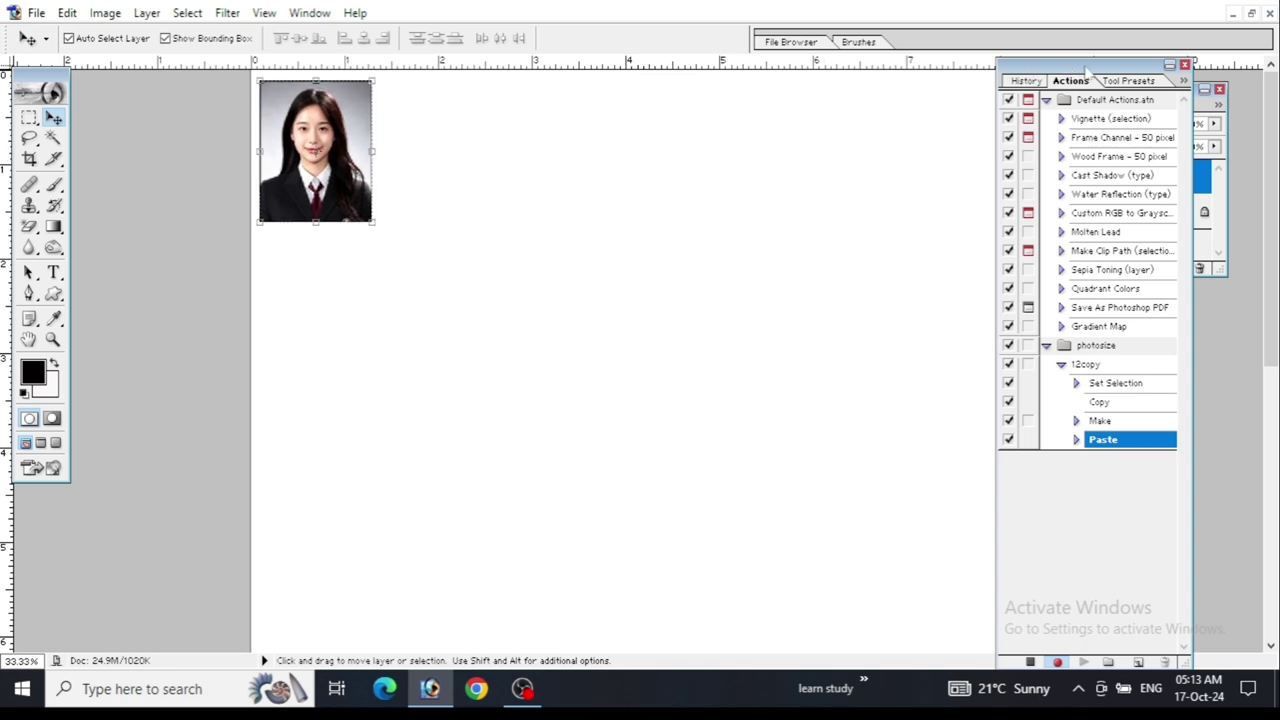
left_click_drag(1087, 68, 1088, 67)
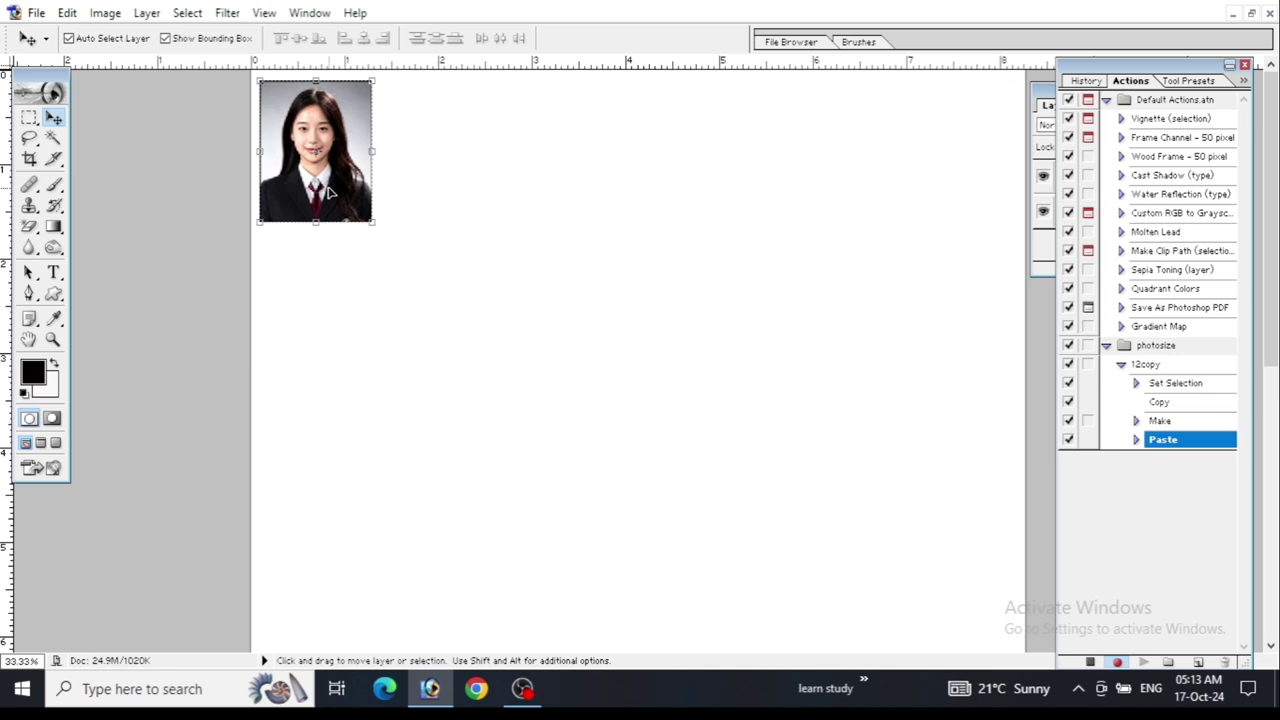
Alt-drag two copies of the photo to its right, level with the original
key("alt")
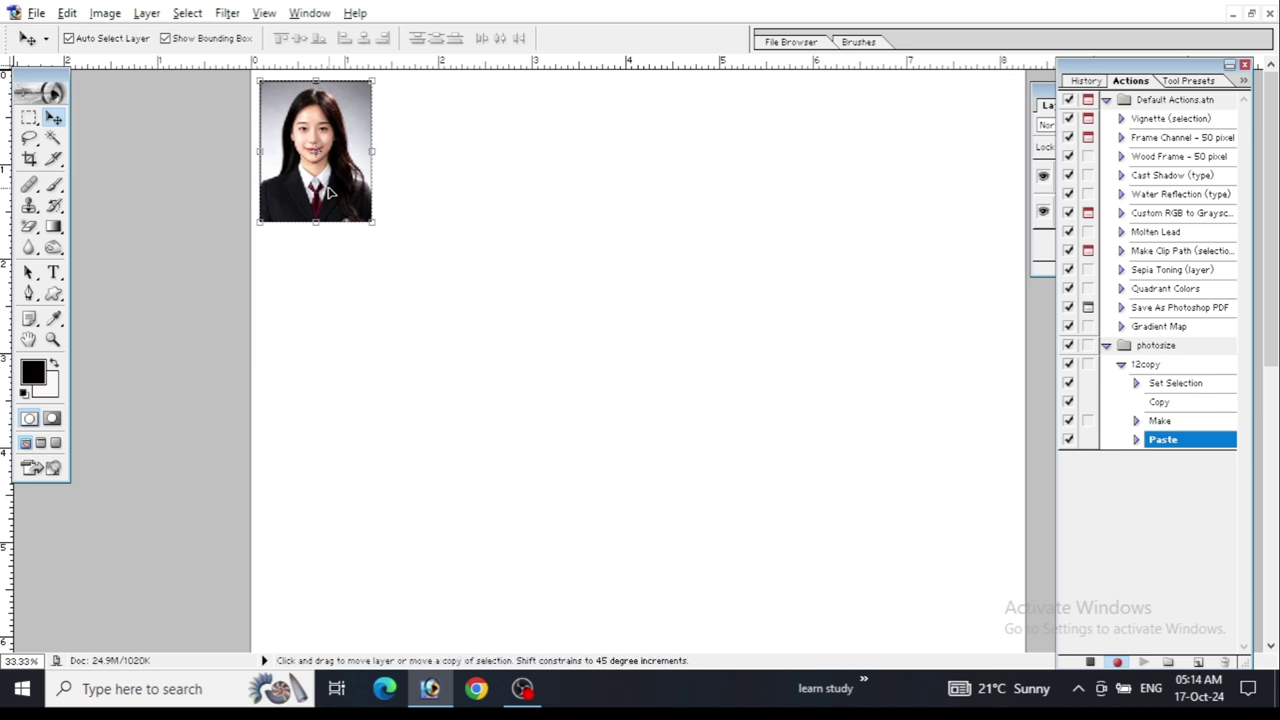
left_click_drag(330, 191, 461, 198)
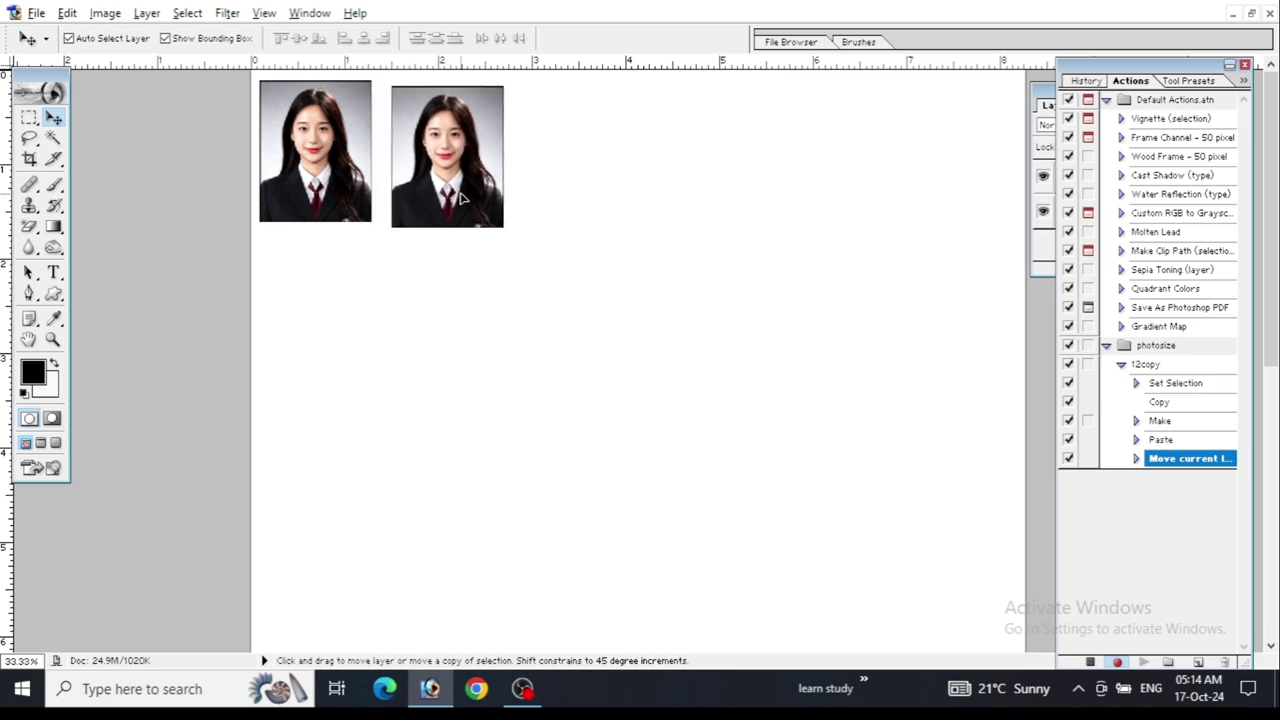
key("shift+Up")
key("shift+Up")
left_click_drag(460, 198, 454, 210)
key("alt")
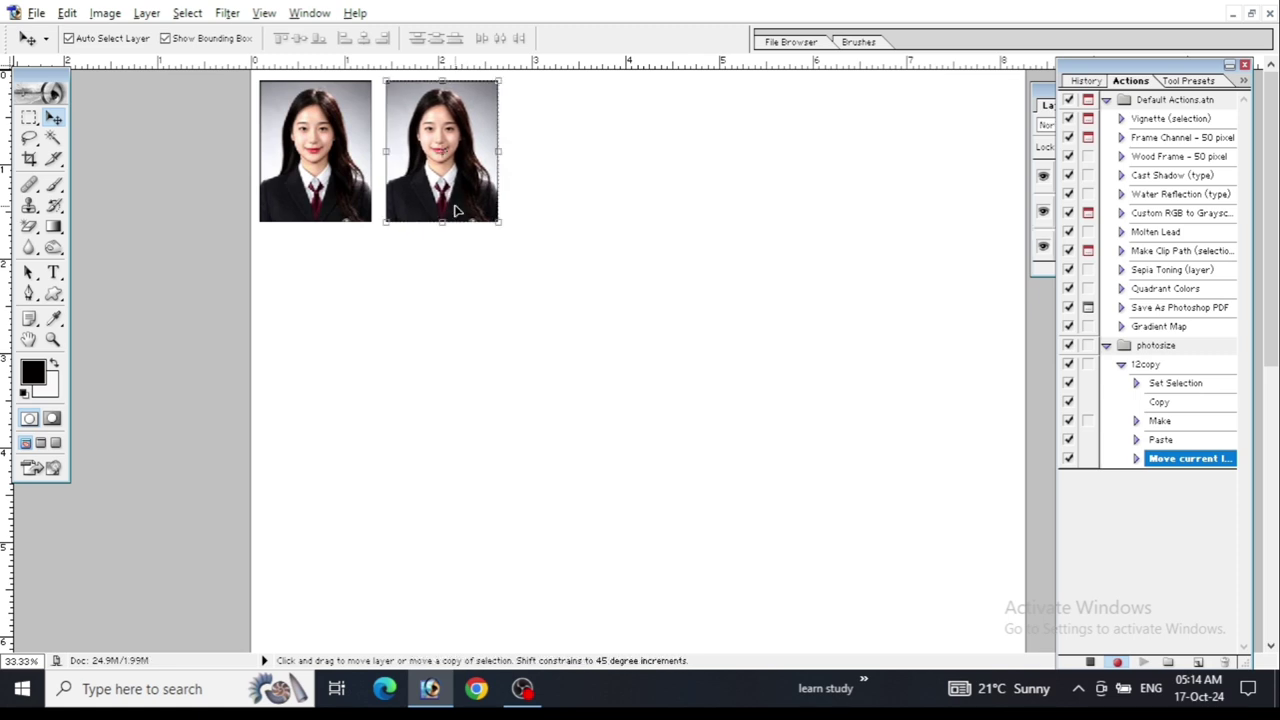
key("shift")
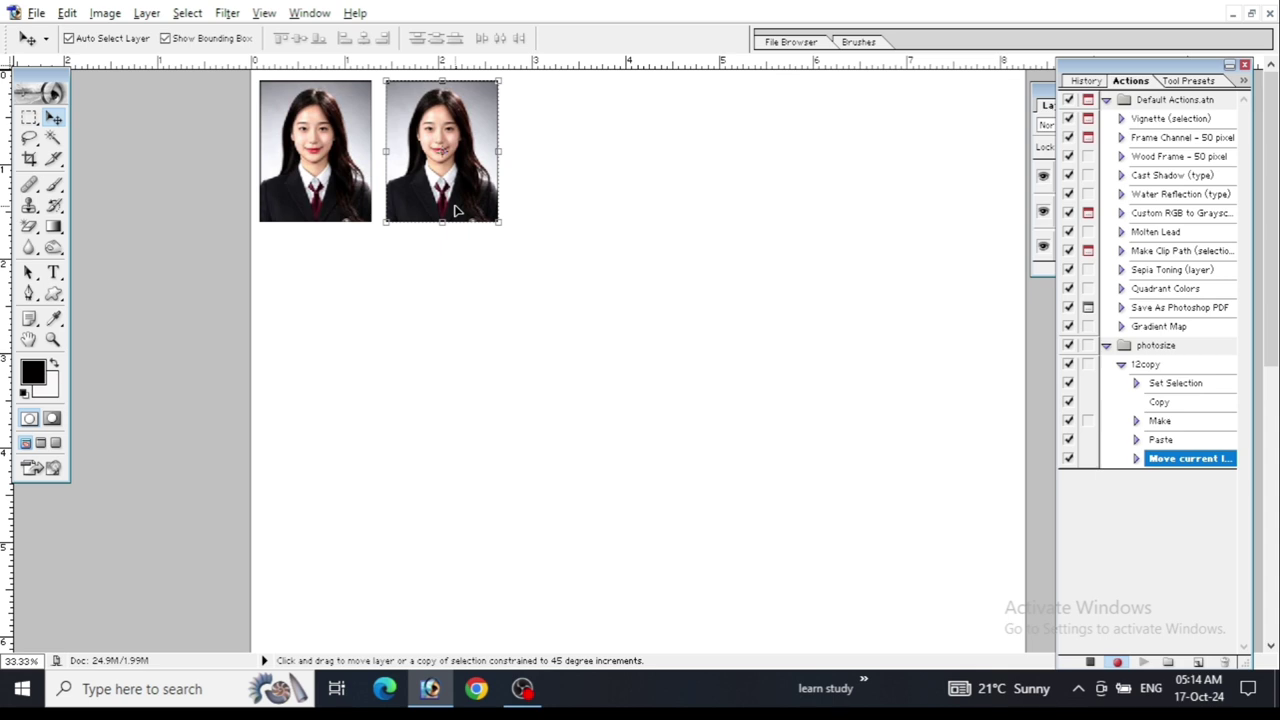
left_click_drag(454, 210, 580, 206)
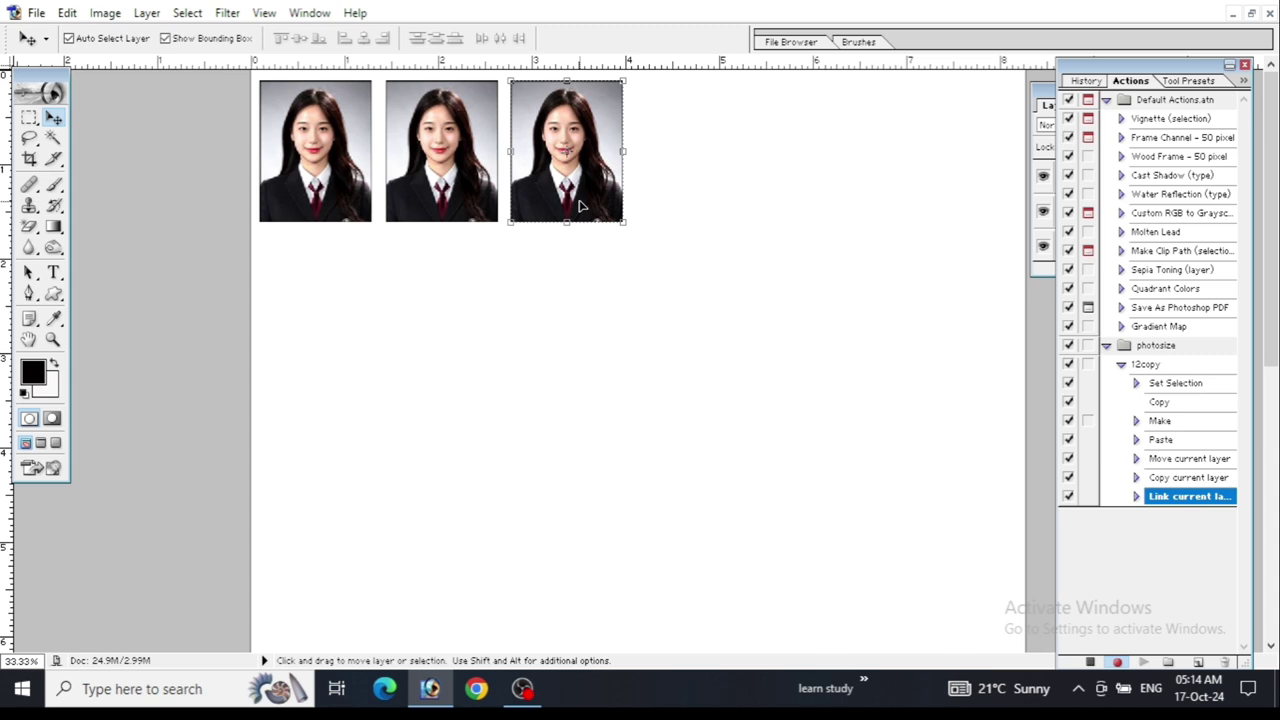
Alt-drag three more copies to complete a level row of six photos
key("alt")
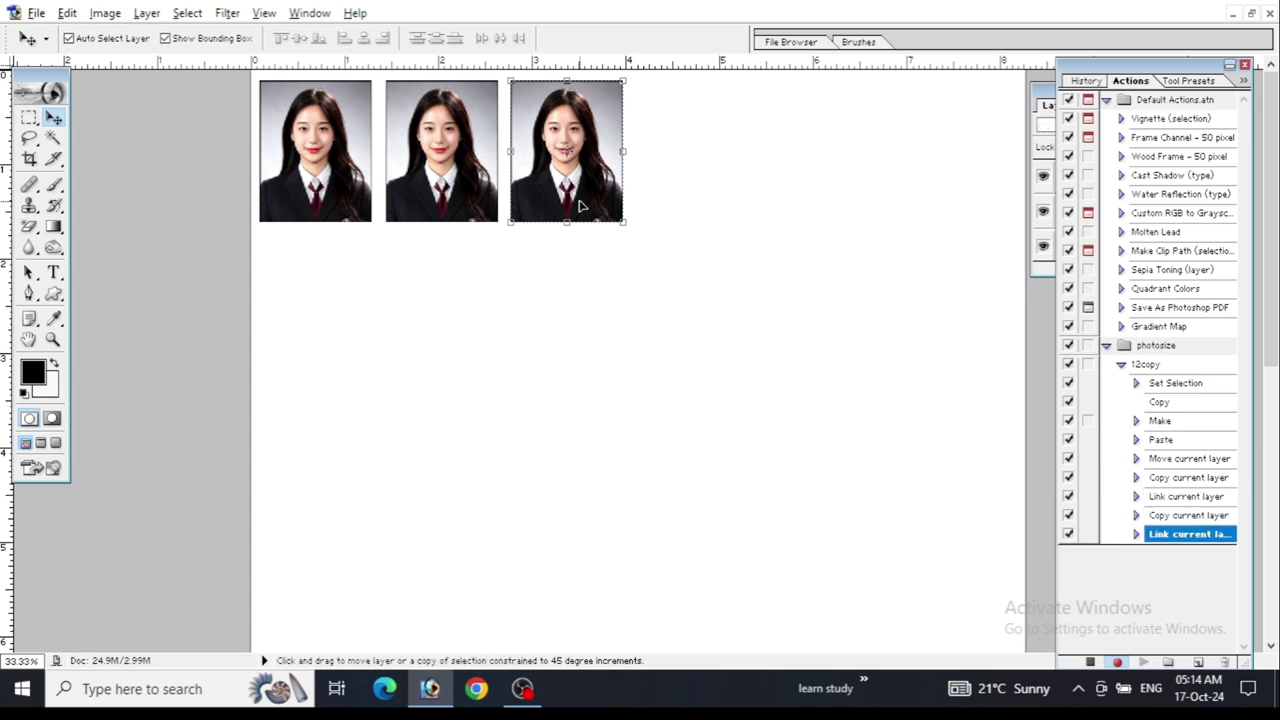
left_click_drag(580, 206, 703, 202)
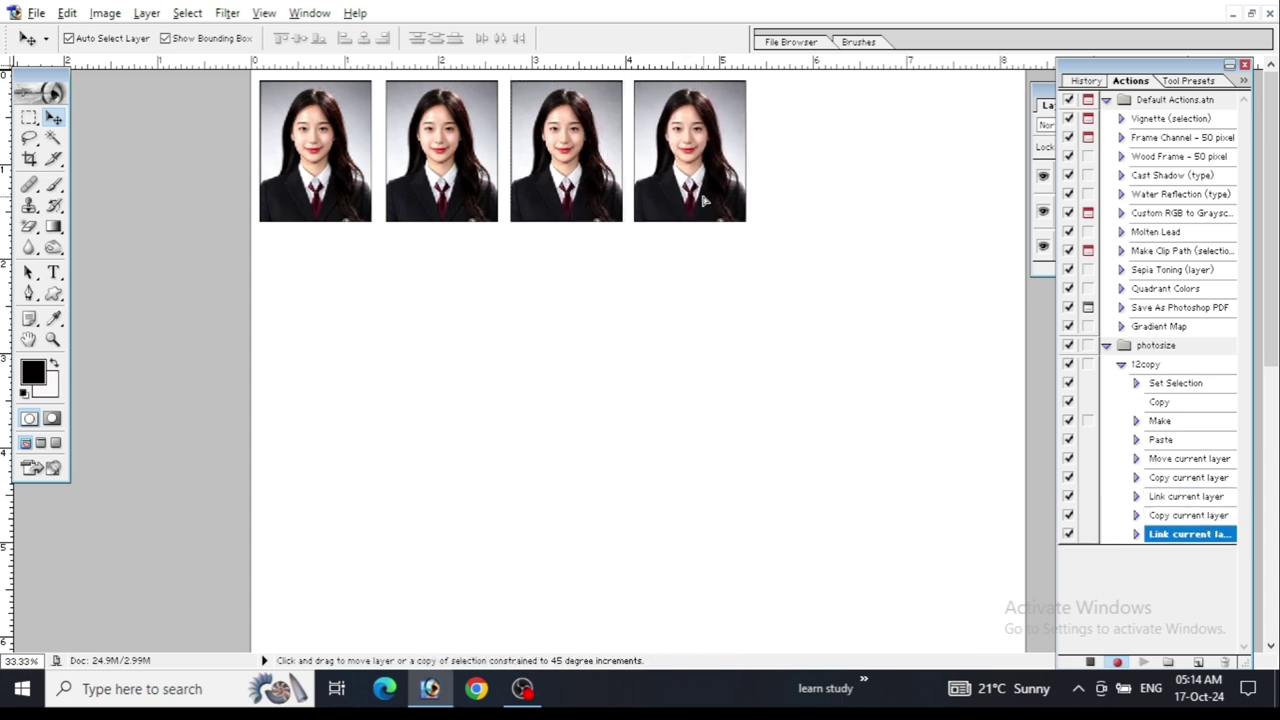
key("alt")
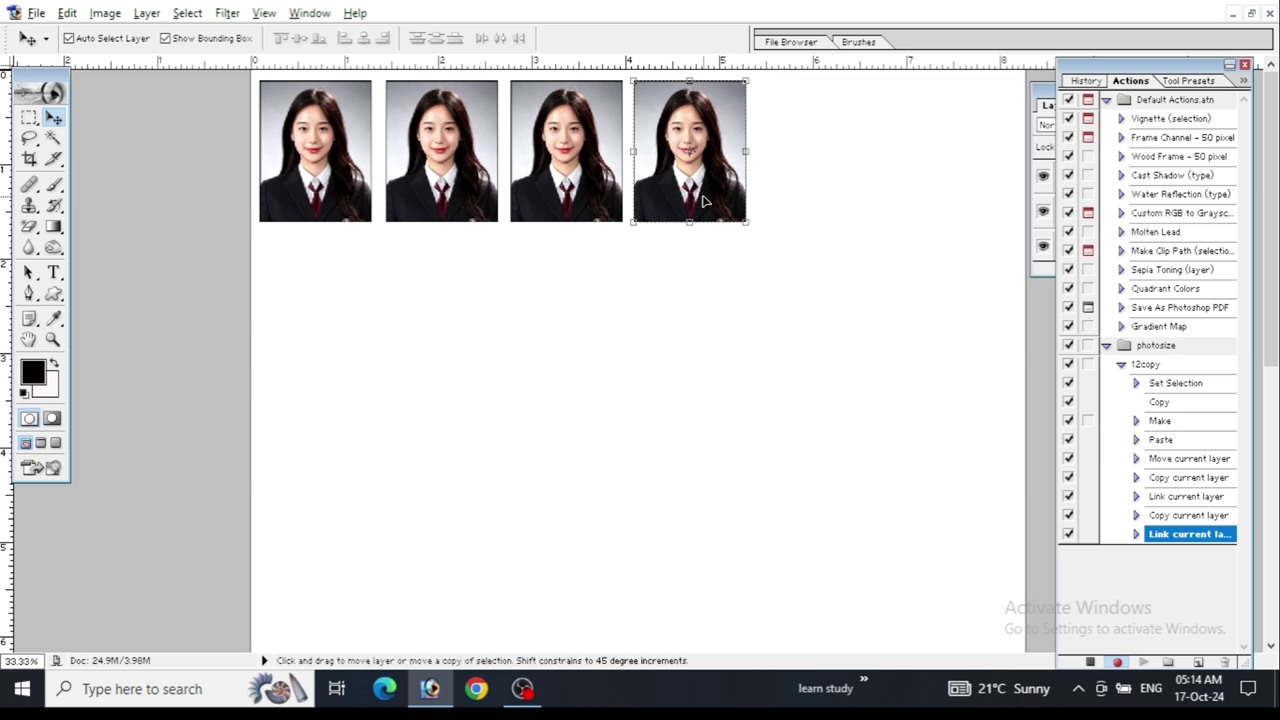
left_click_drag(703, 202, 829, 197)
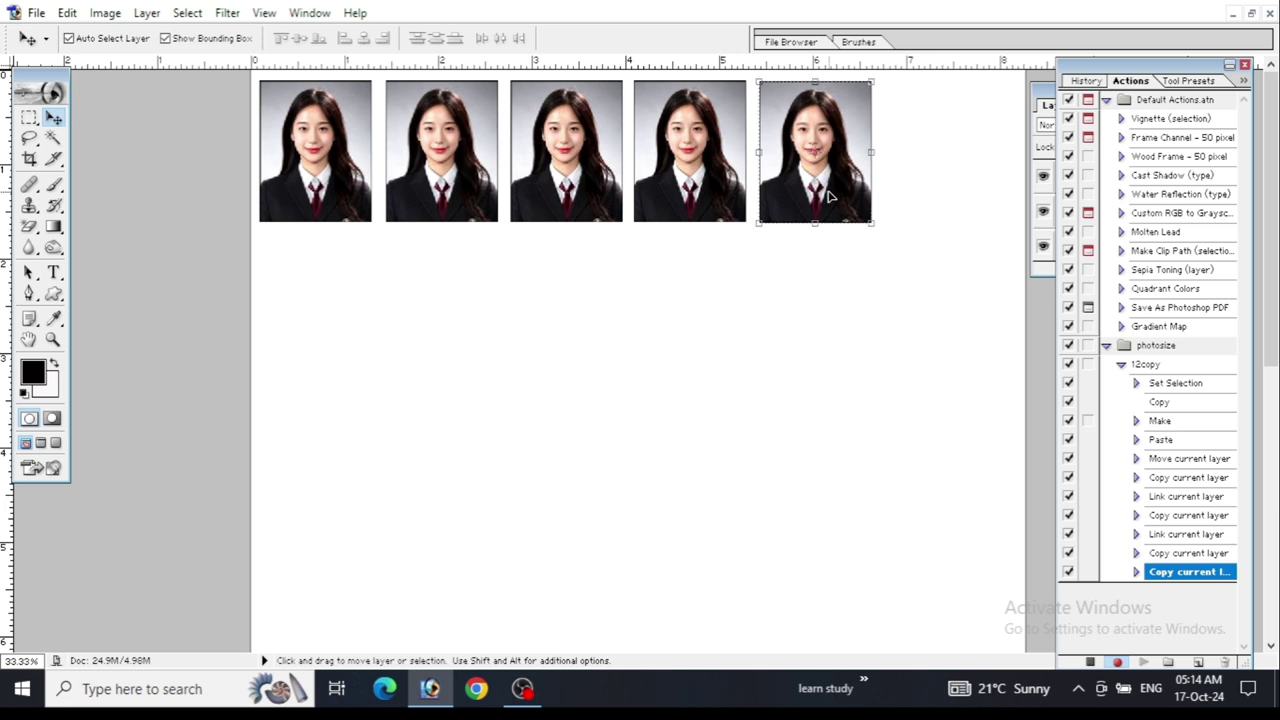
key("ctrl+d")
left_click_drag(828, 197, 833, 194)
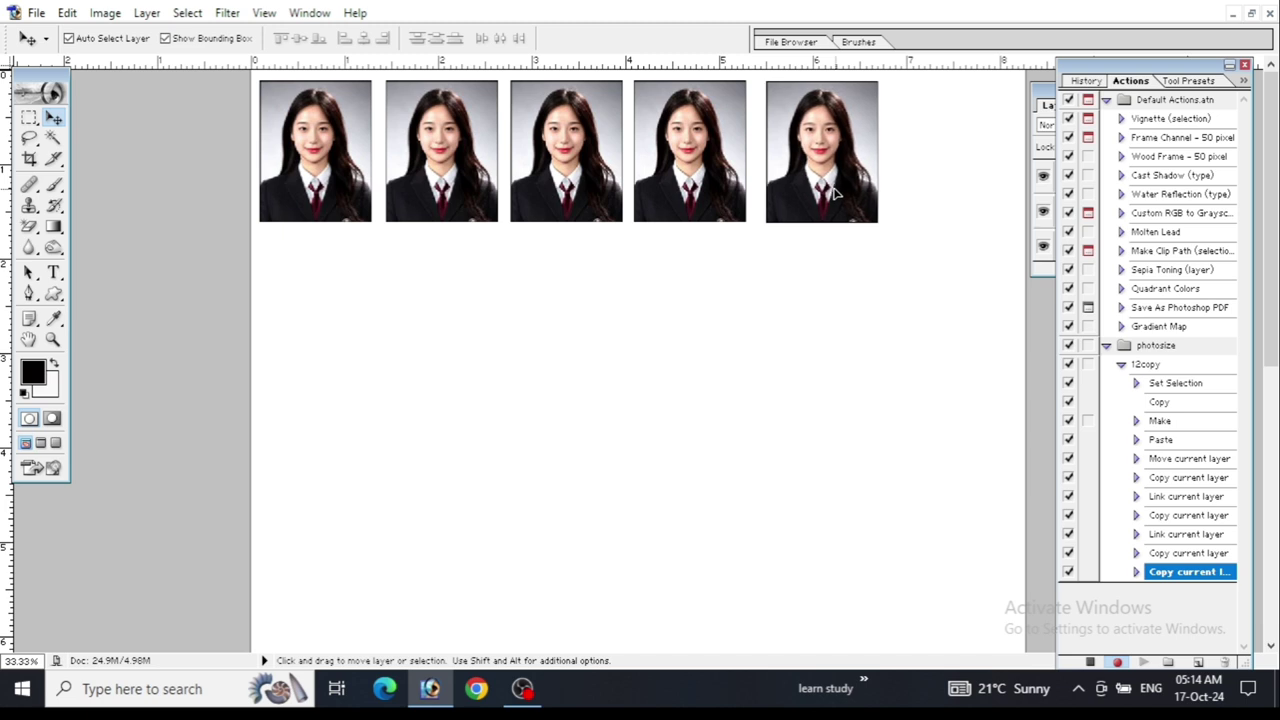
left_click_drag(832, 190, 830, 194)
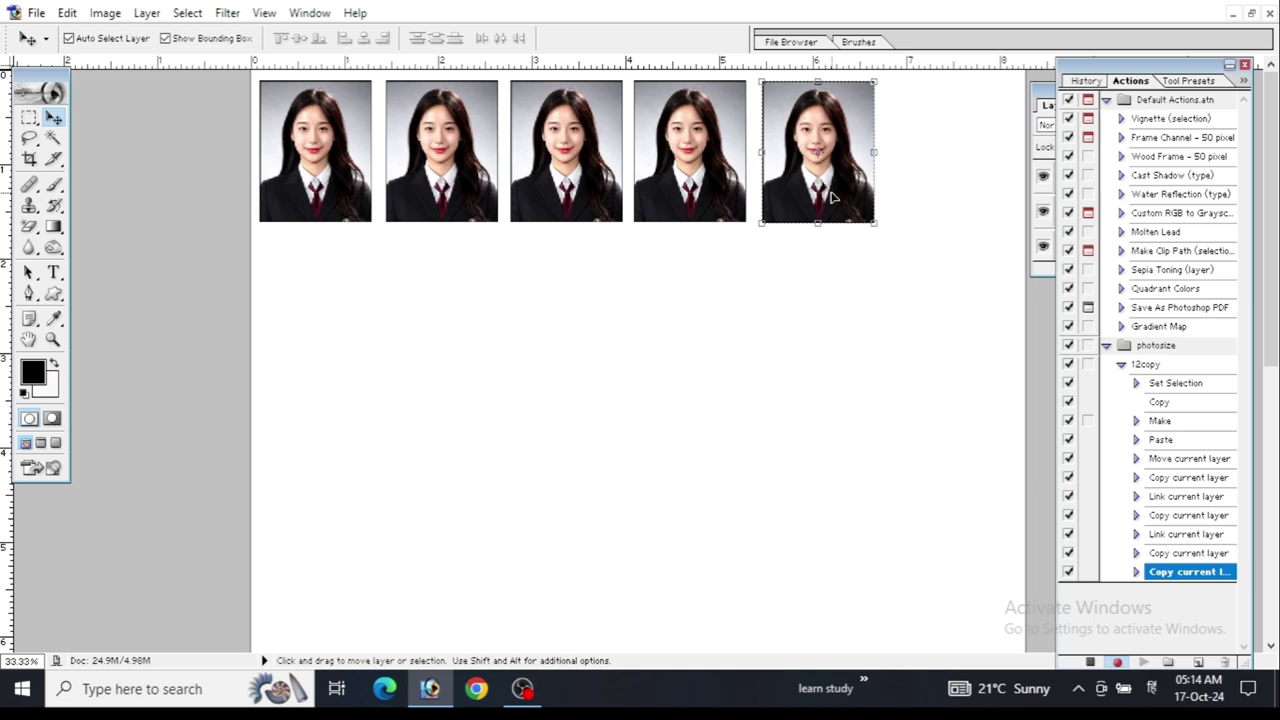
key("alt")
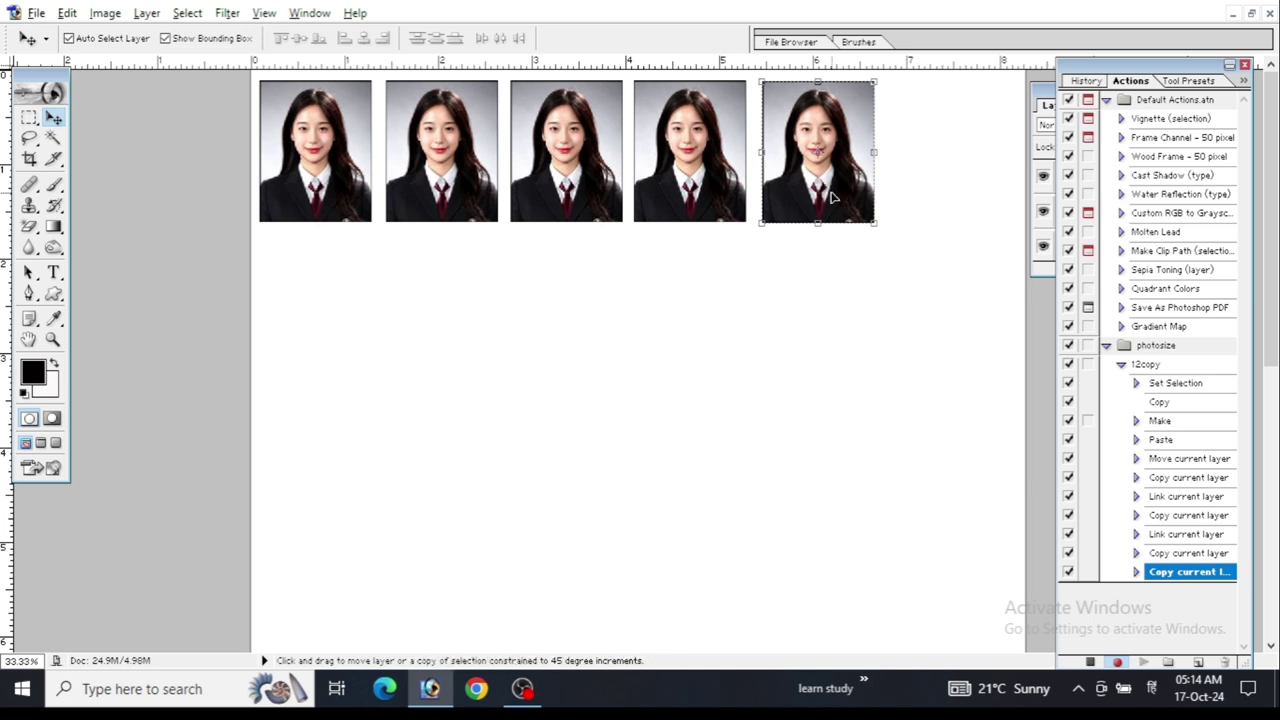
left_click_drag(831, 197, 958, 196)
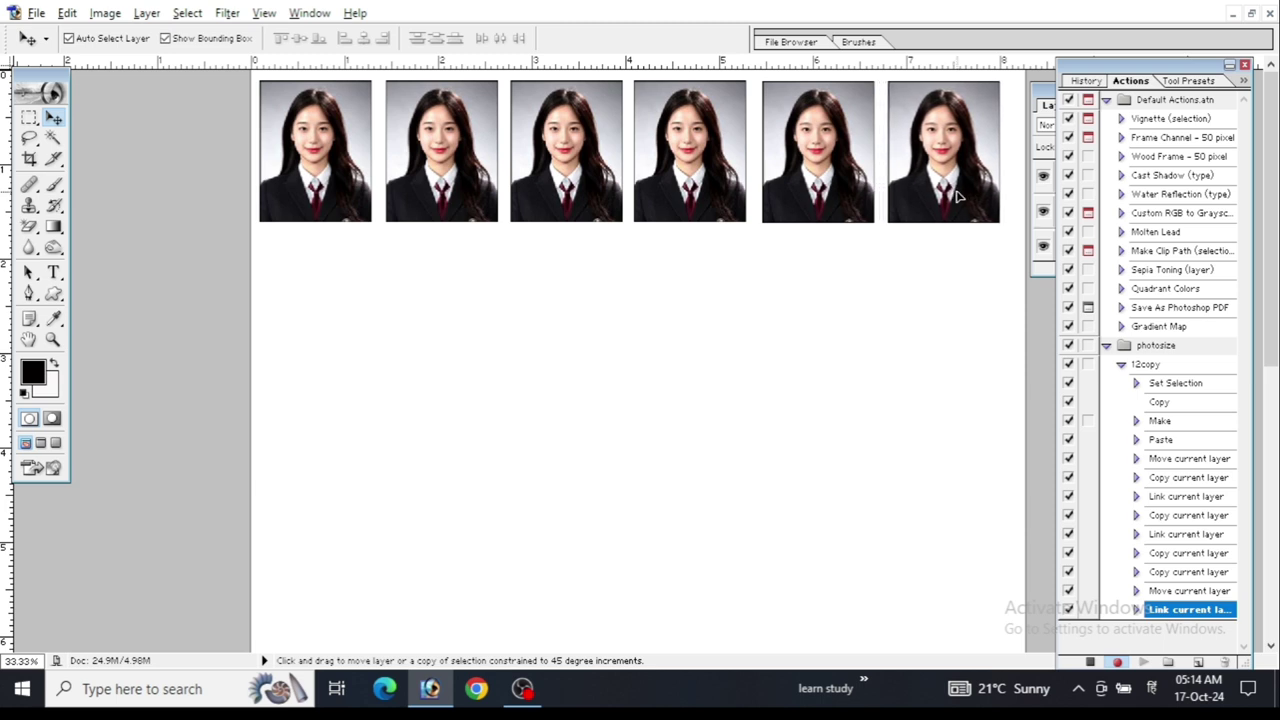
Select the last photo layer and merge it down twice
key("Left")
left_click(956, 197, "alt+shift")
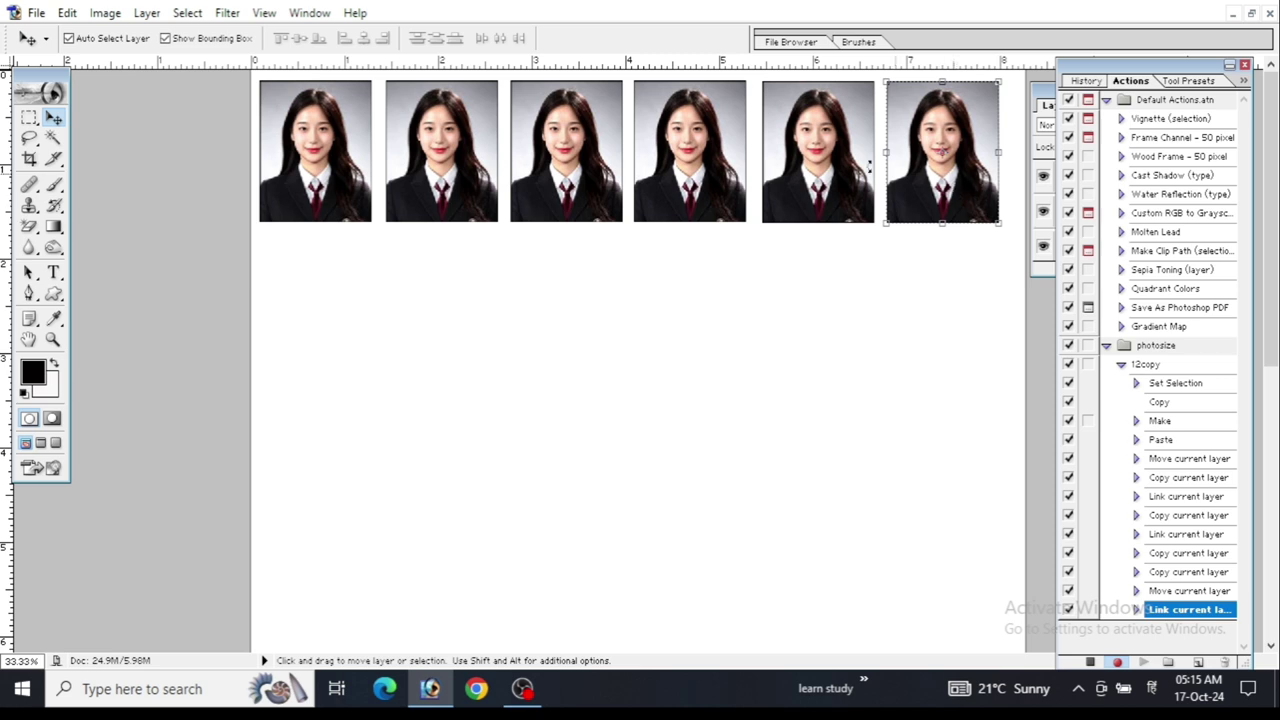
left_click(146, 13)
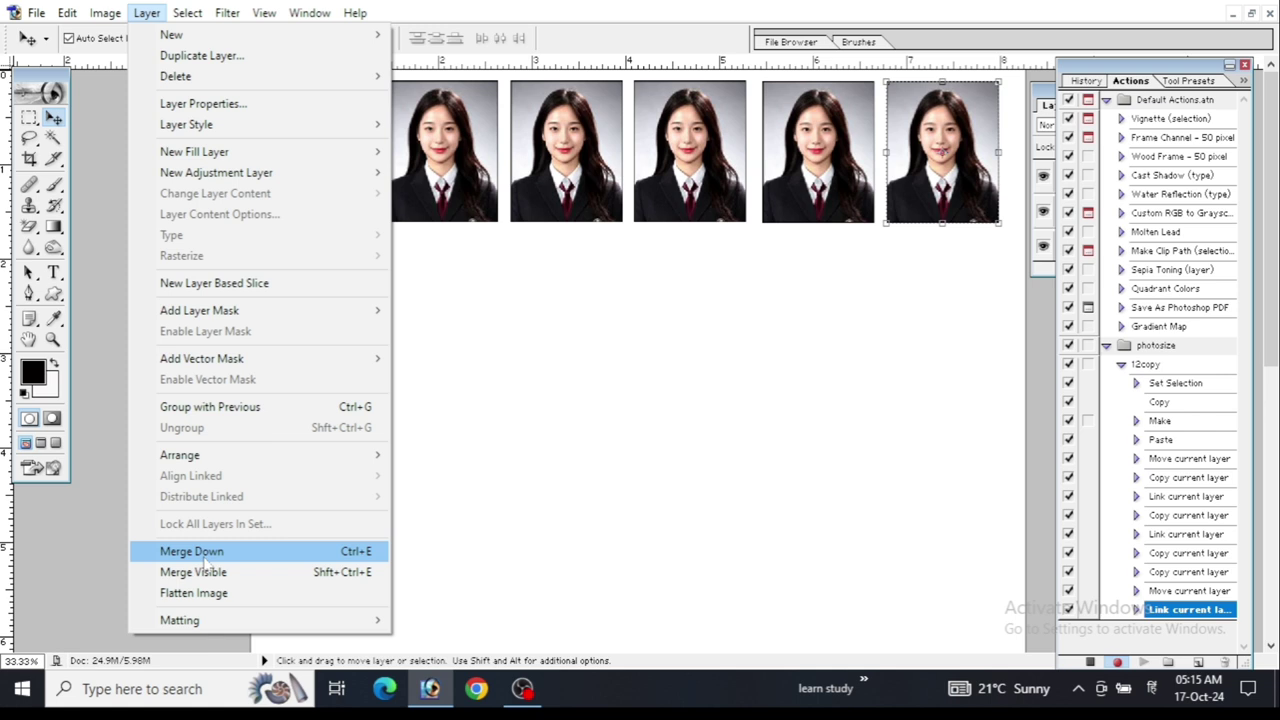
left_click(204, 555)
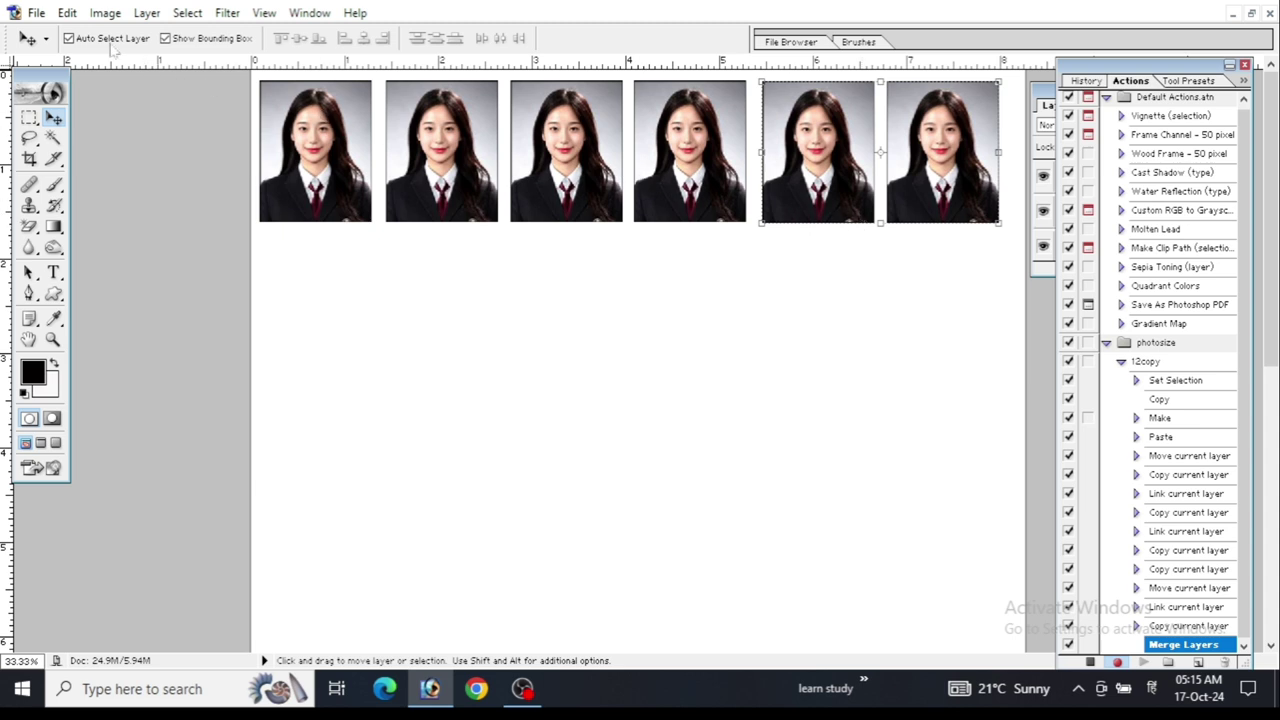
left_click(105, 13)
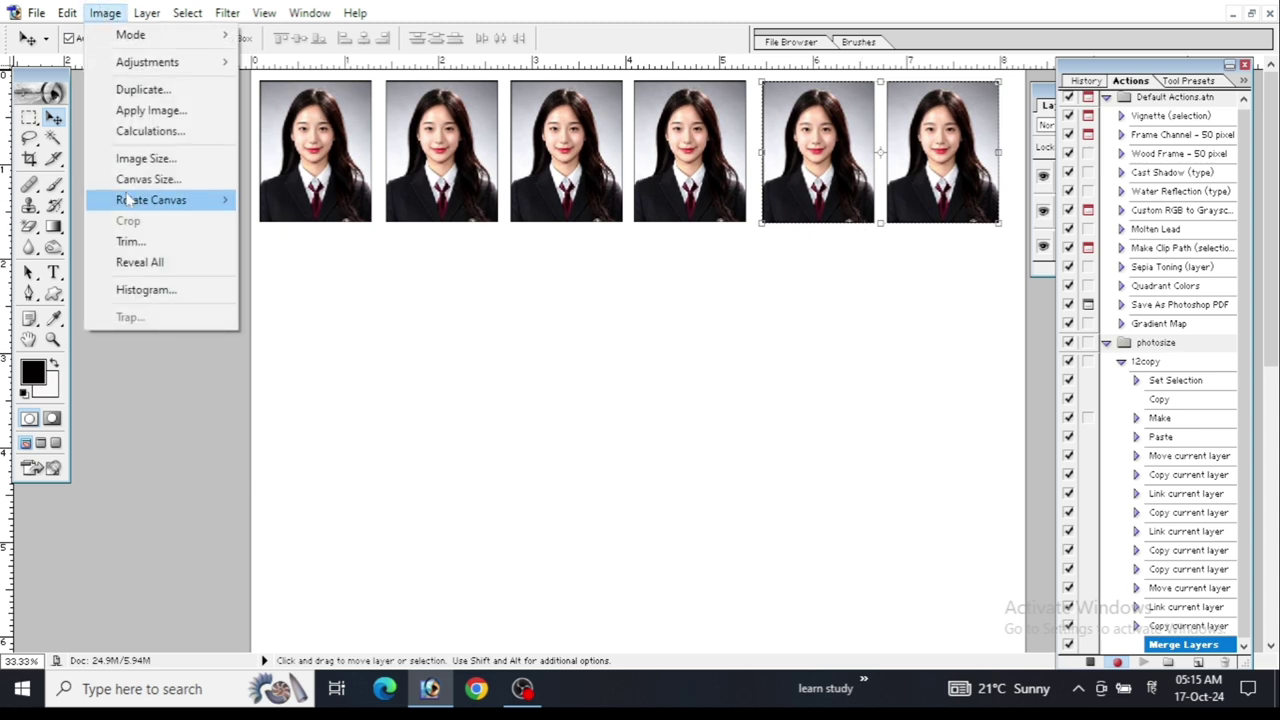
mouse_move(147, 13)
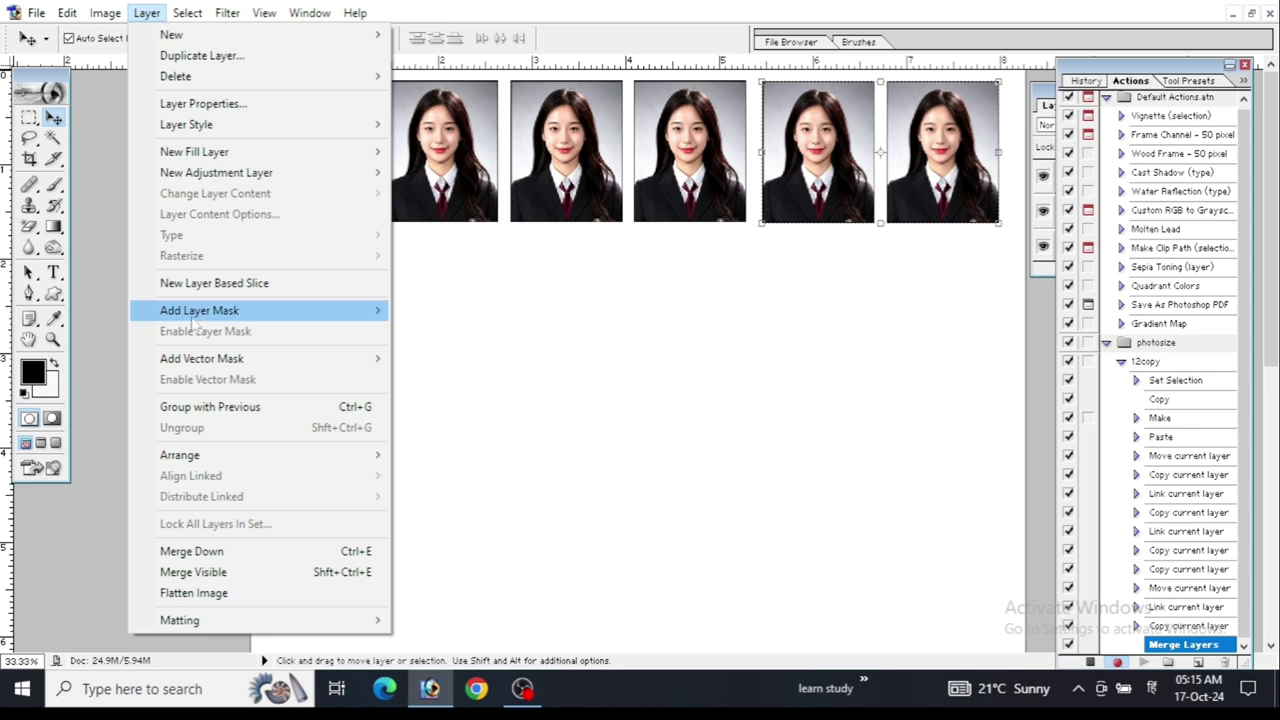
left_click(205, 551)
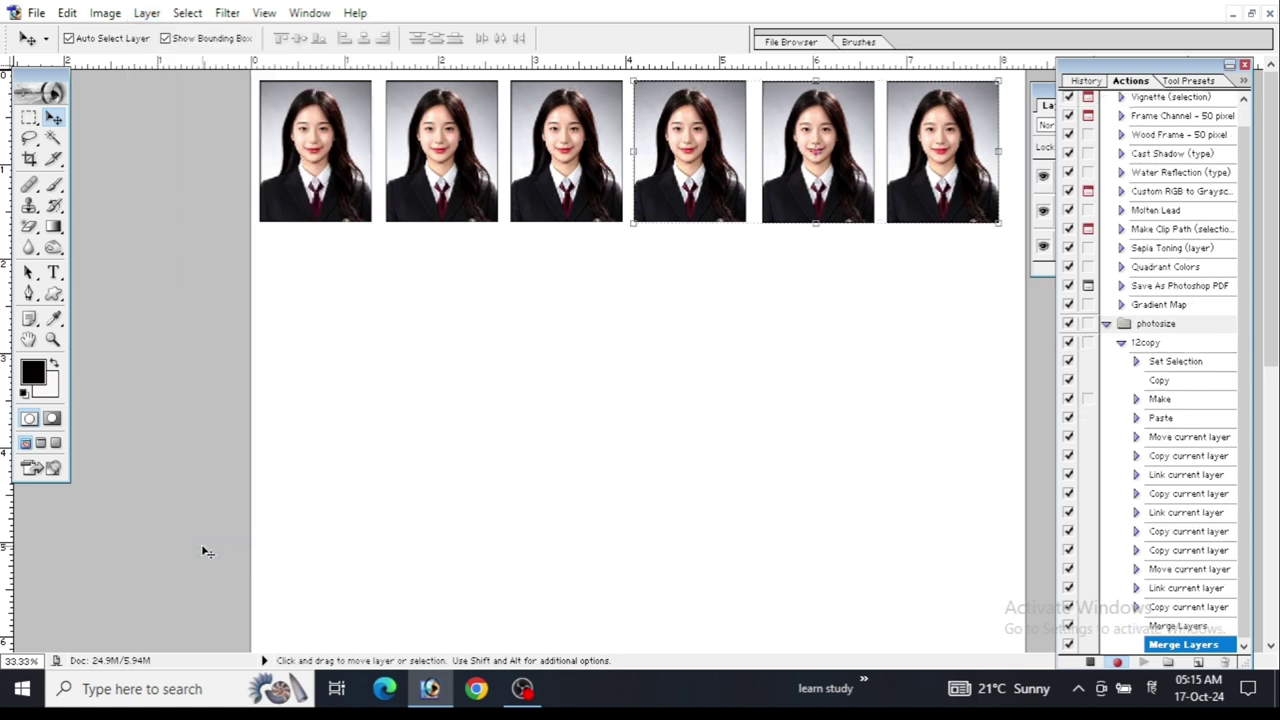
Merge down the remaining photo layers until the whole row is one layer
left_click(107, 14)
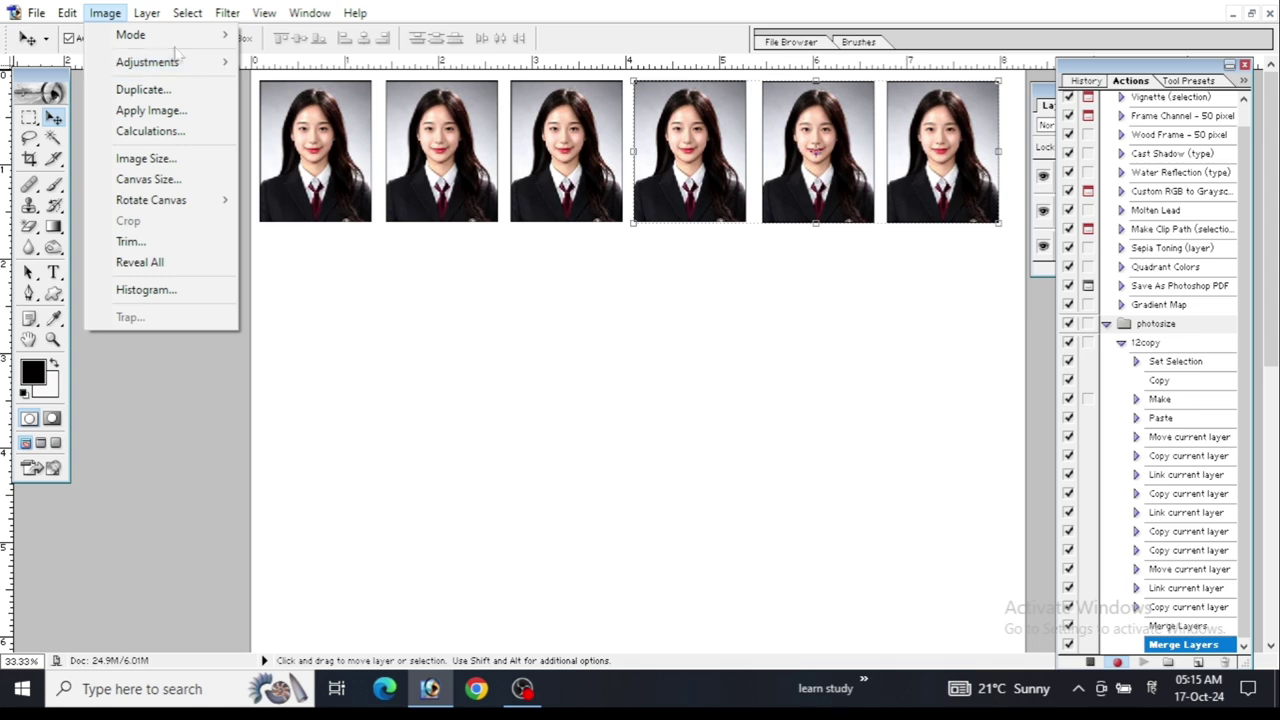
left_click(155, 16)
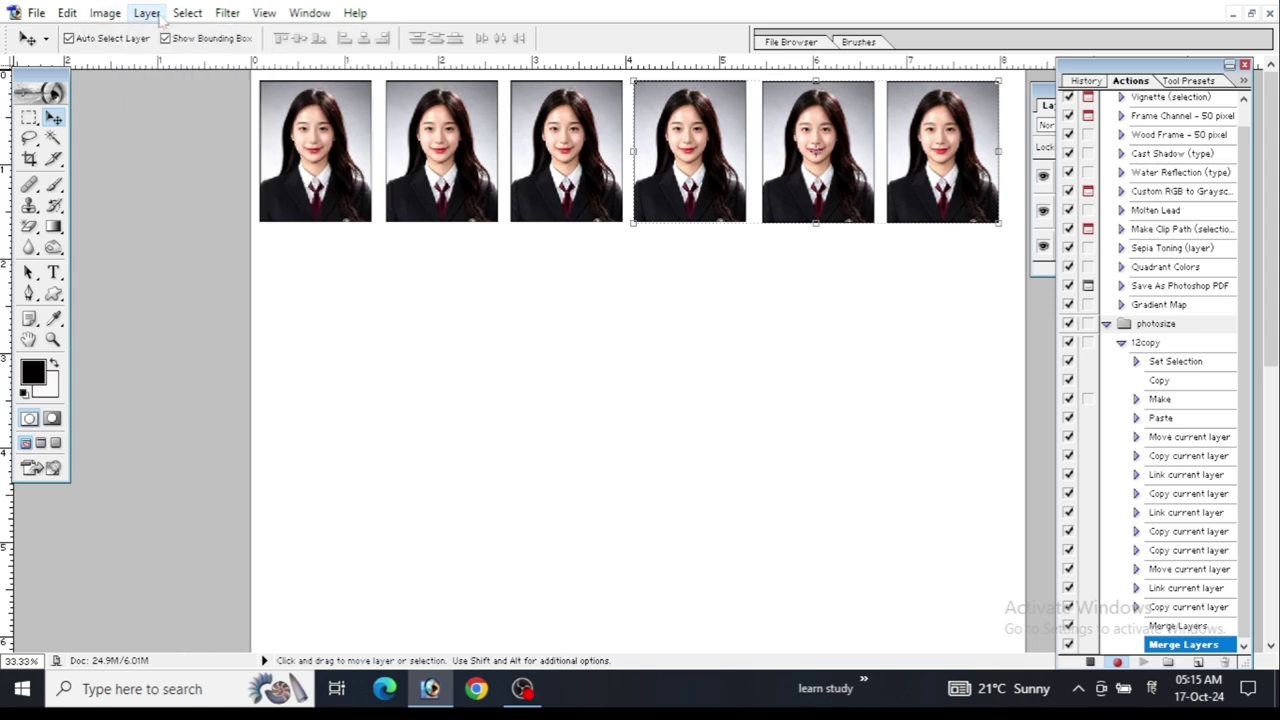
left_click(156, 16)
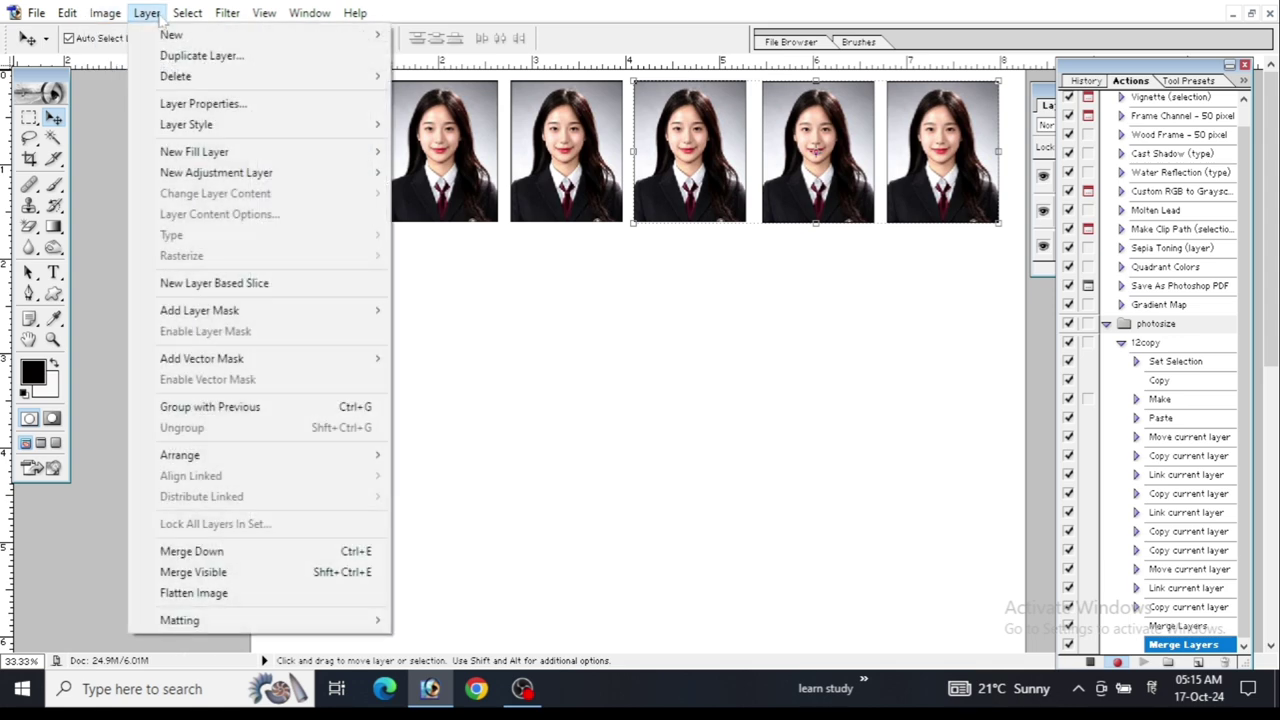
left_click(210, 554)
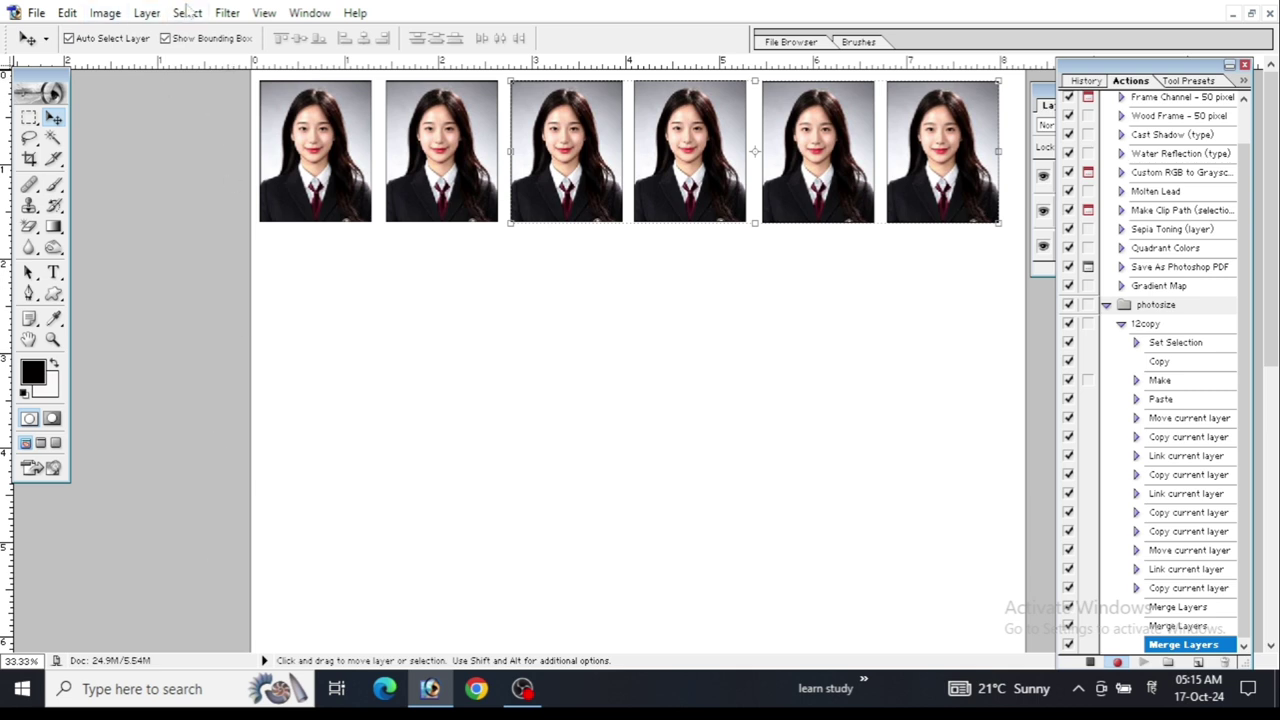
left_click(155, 13)
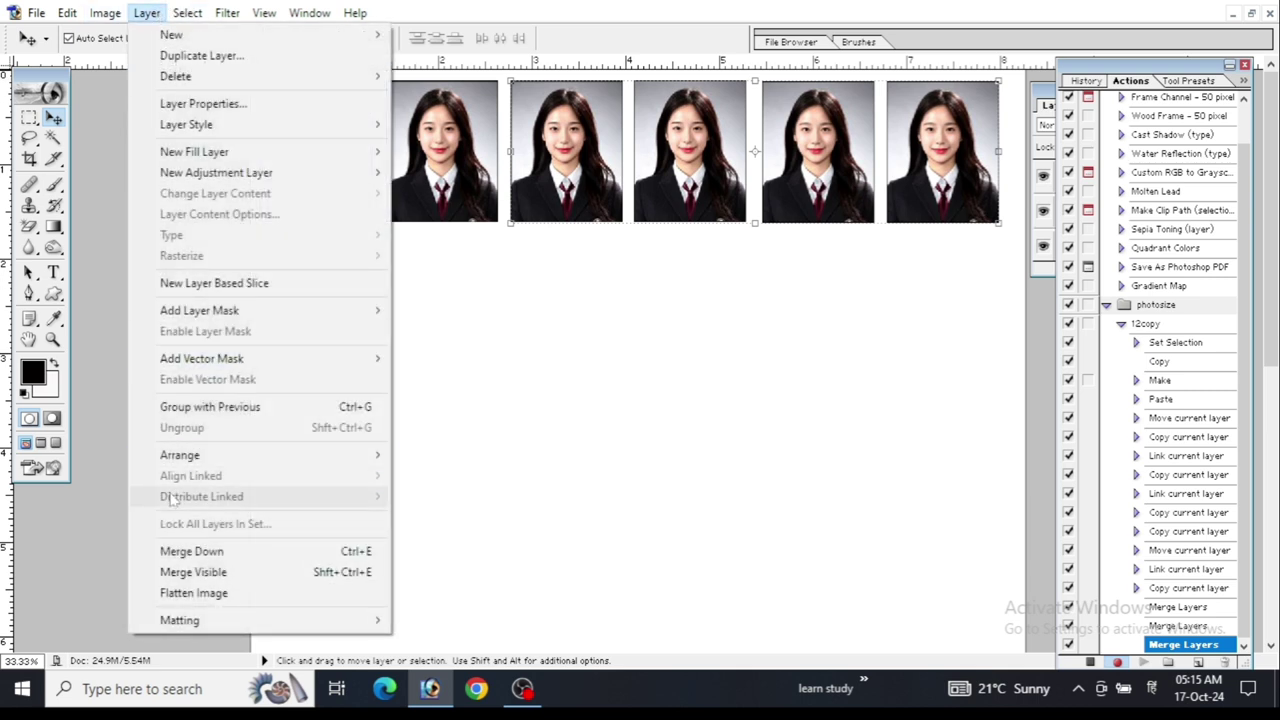
left_click(176, 554)
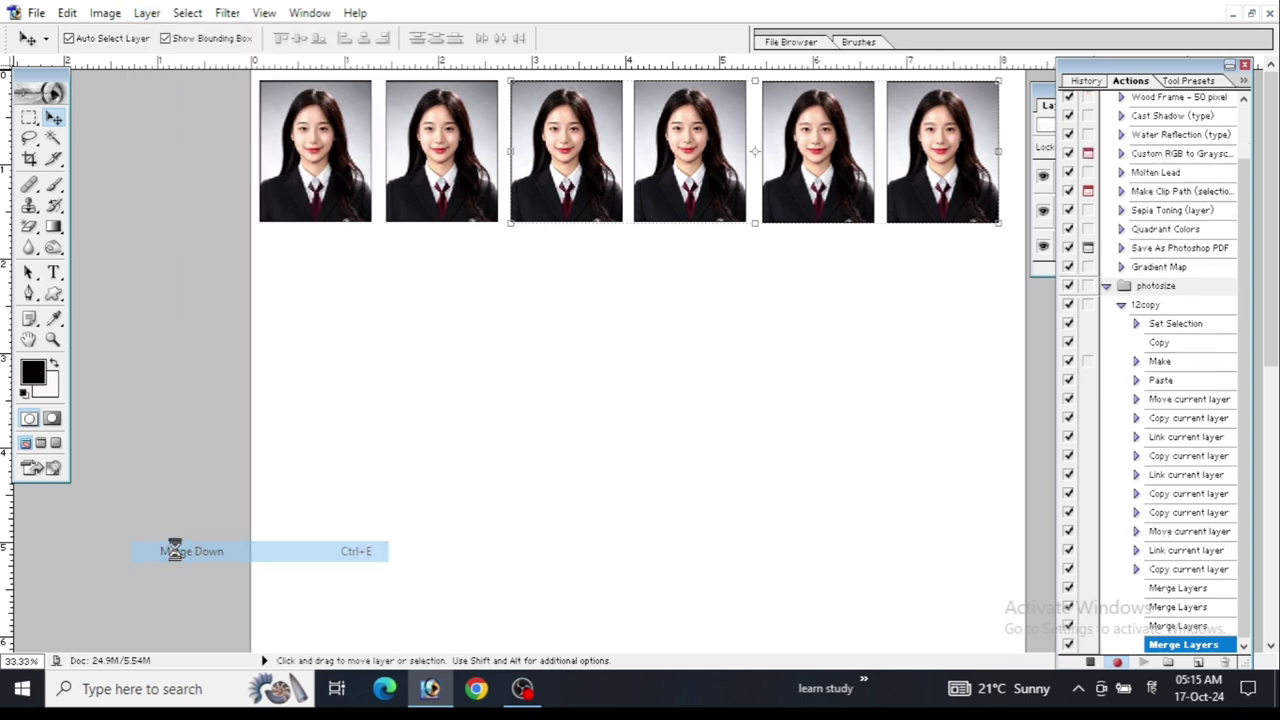
left_click(120, 19)
mouse_move(146, 13)
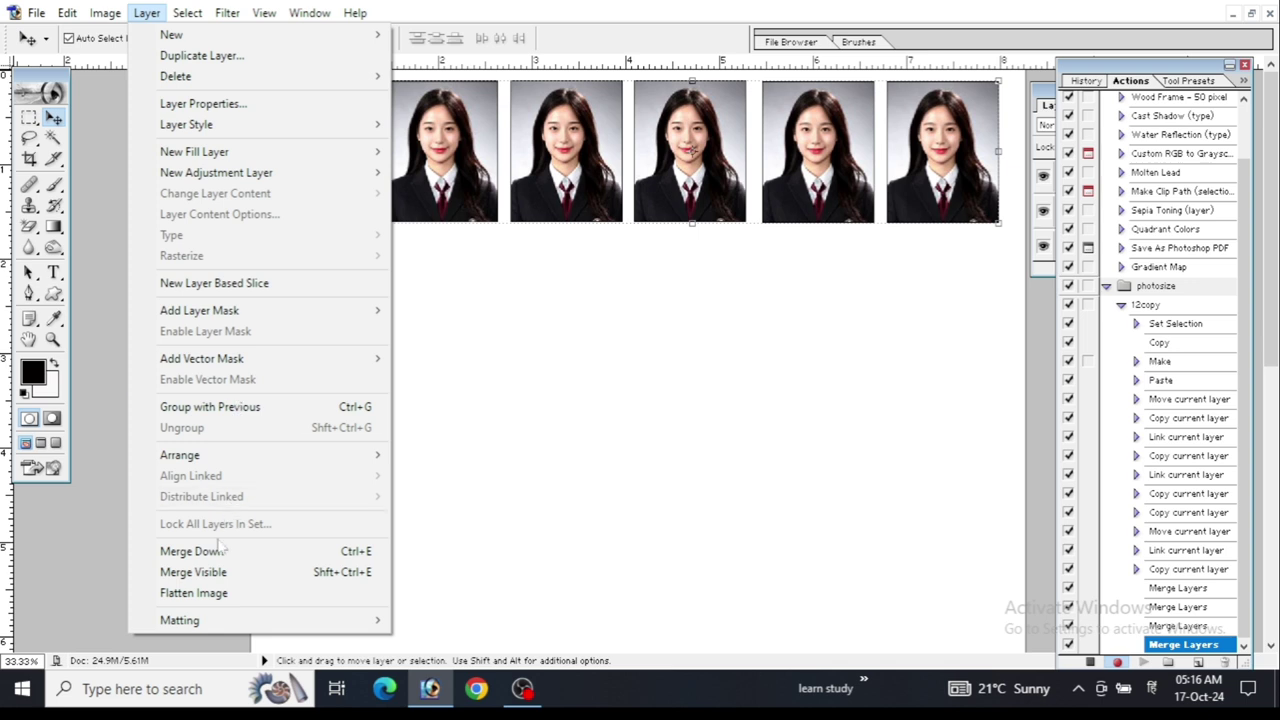
left_click(215, 551)
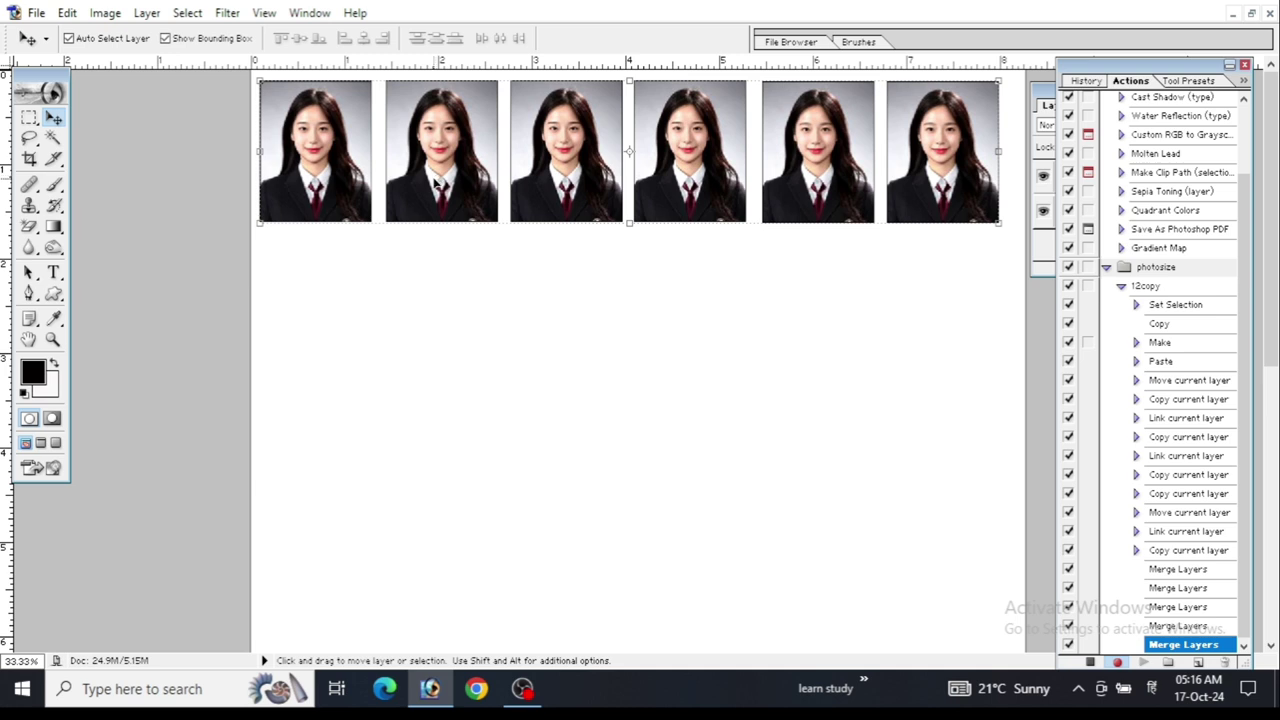
Duplicate the photo row straight below, stop recording 12copy, and close the Actions palette
key("alt")
key("shift")
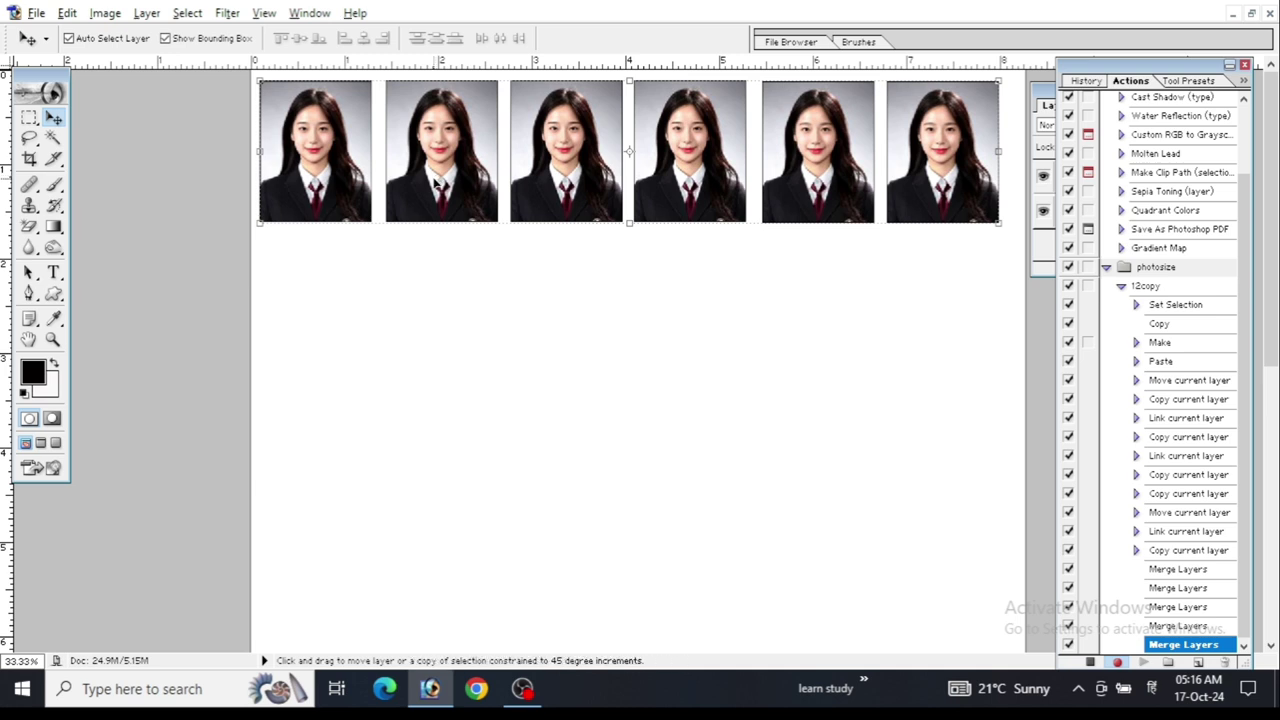
left_click_drag(436, 185, 436, 341)
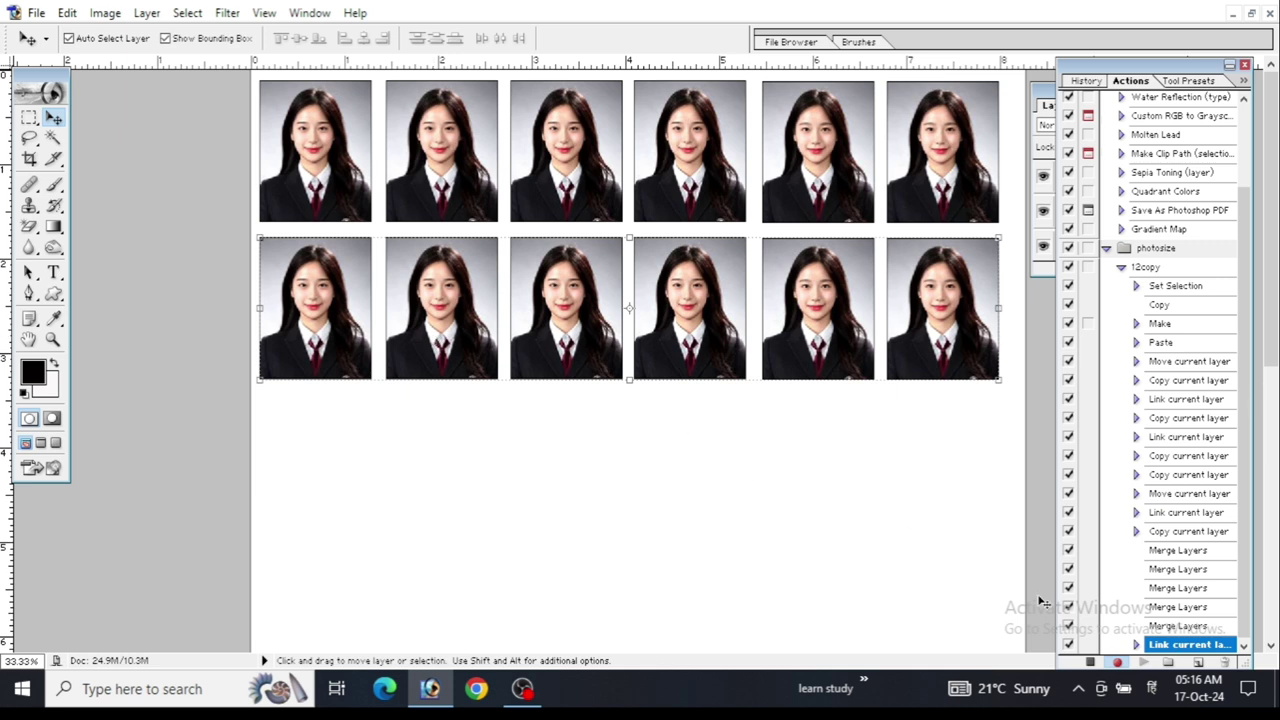
left_click(1093, 663)
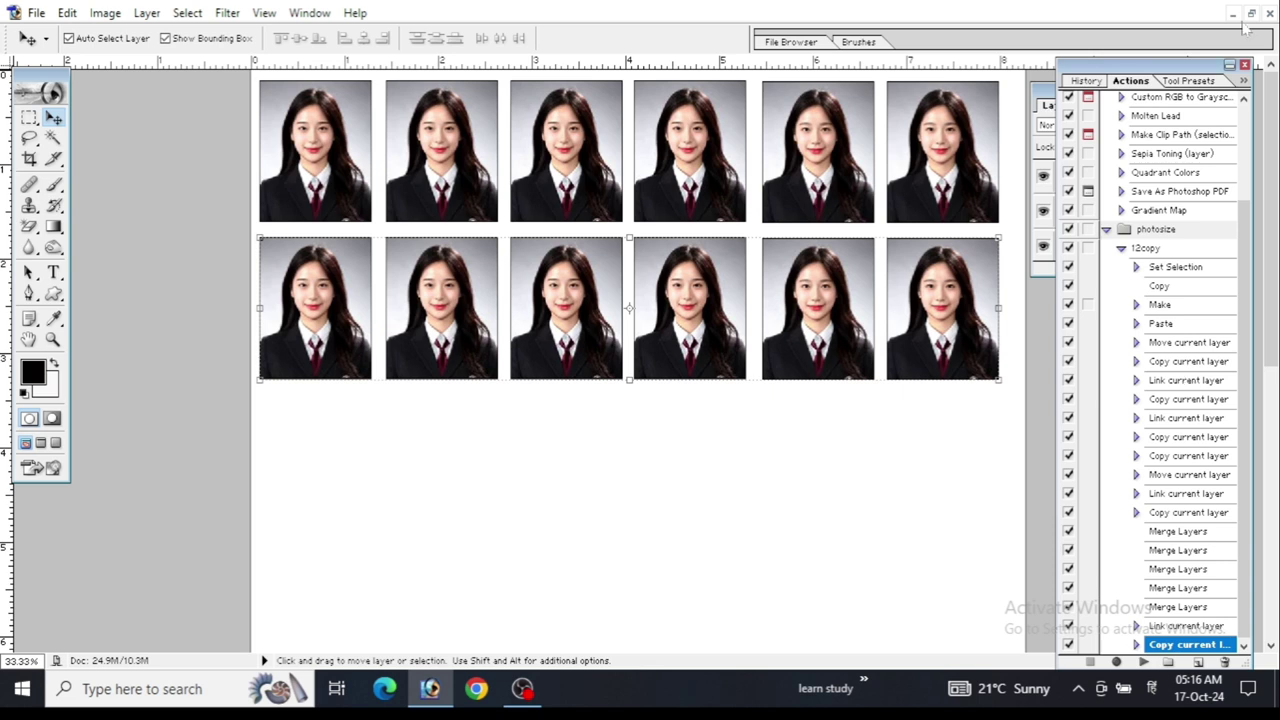
left_click(1245, 65)
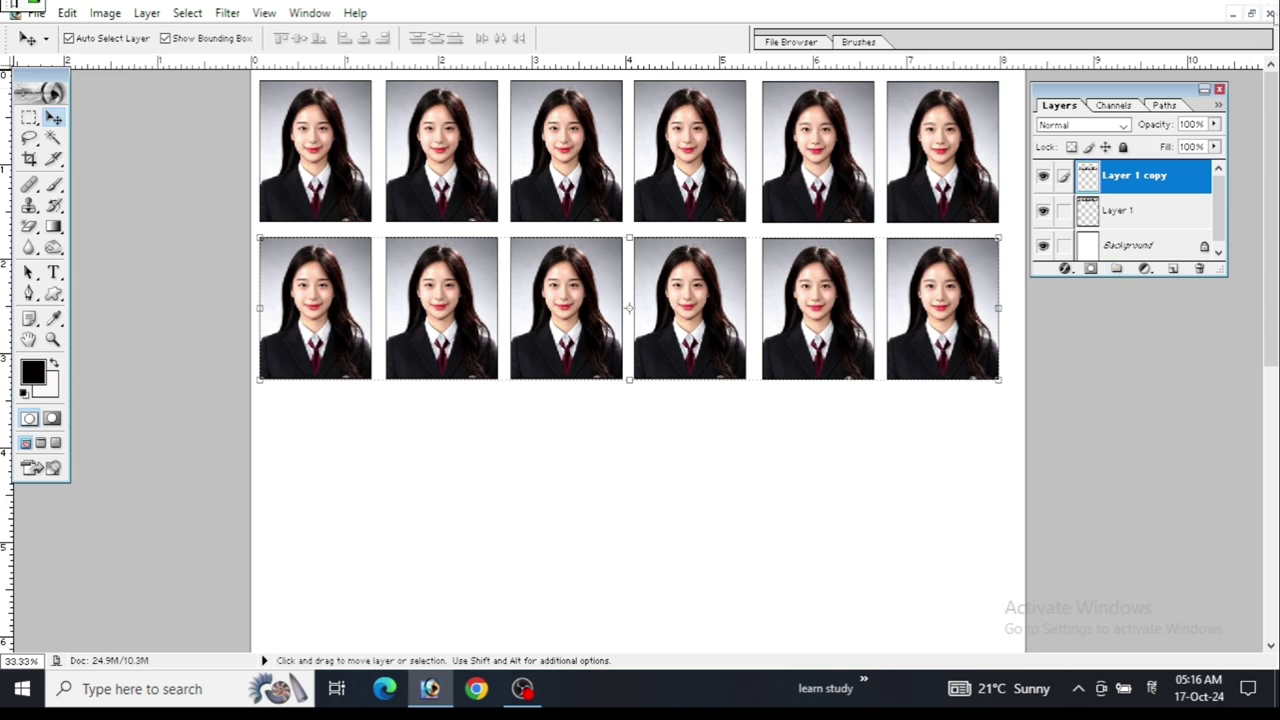
Close Untitled-1 without saving and replay 12copy on the portrait with Shift+F2
left_click(1270, 13)
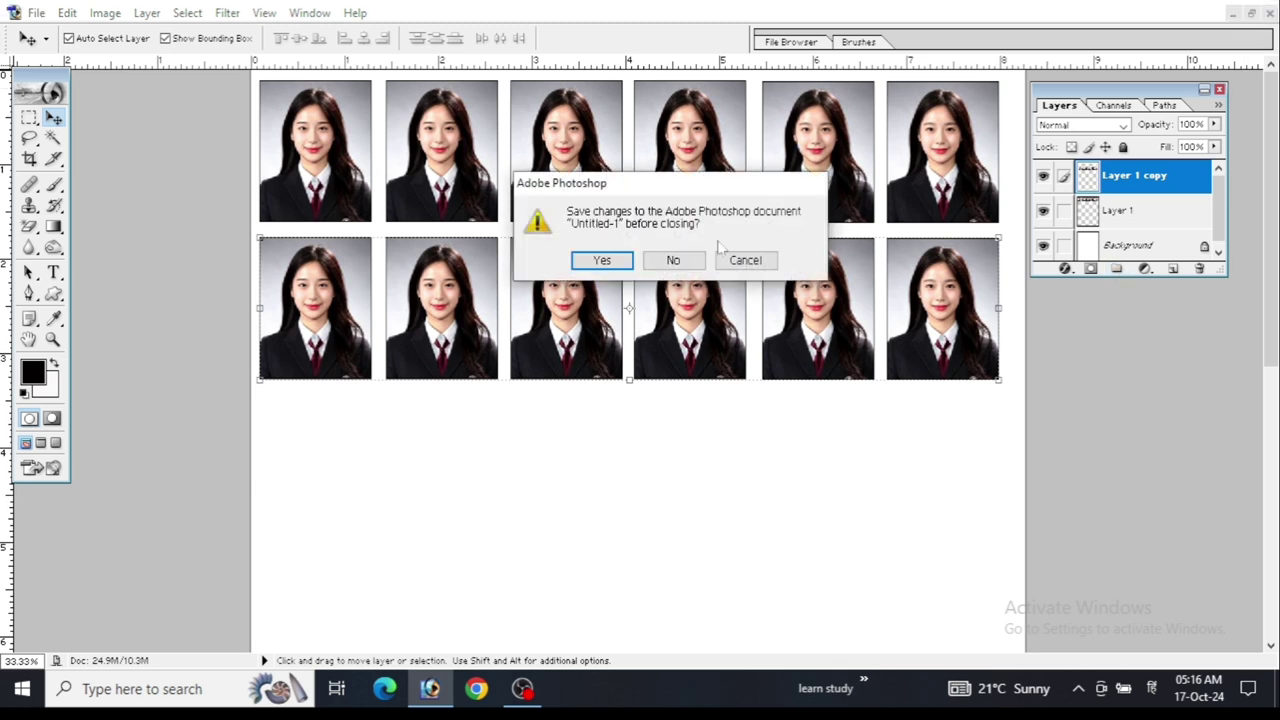
left_click(690, 259)
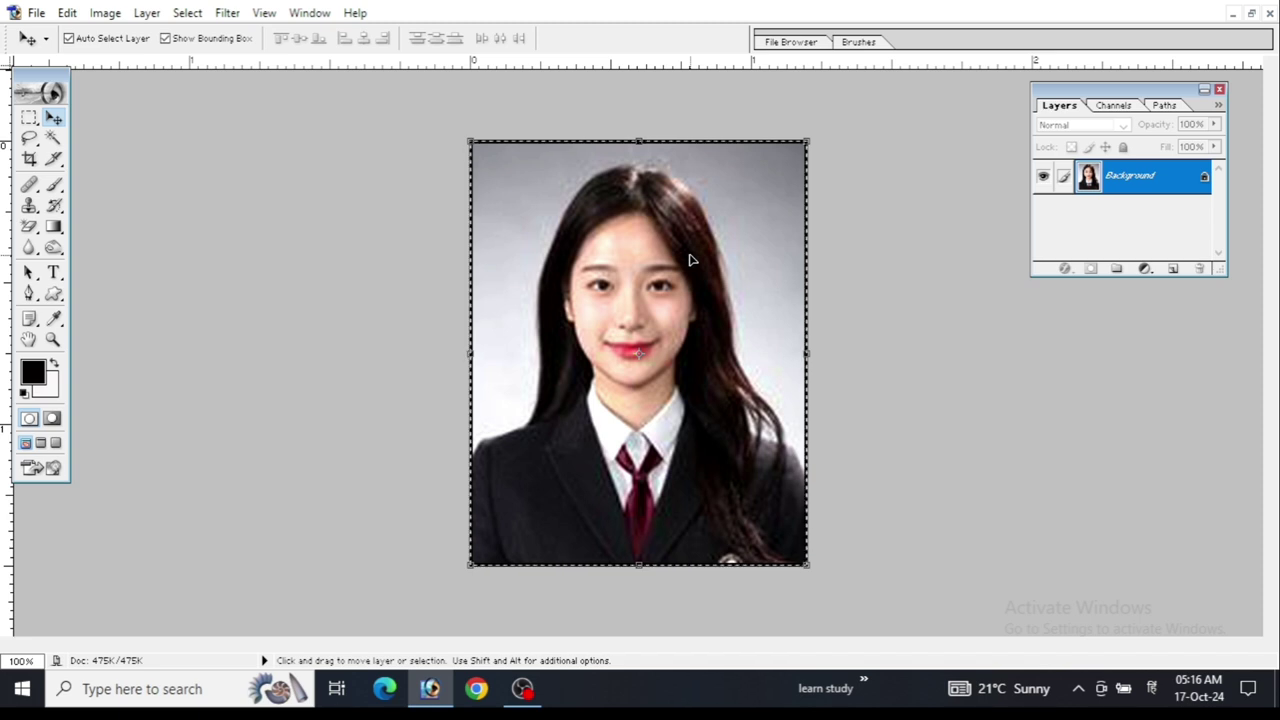
key("shift")
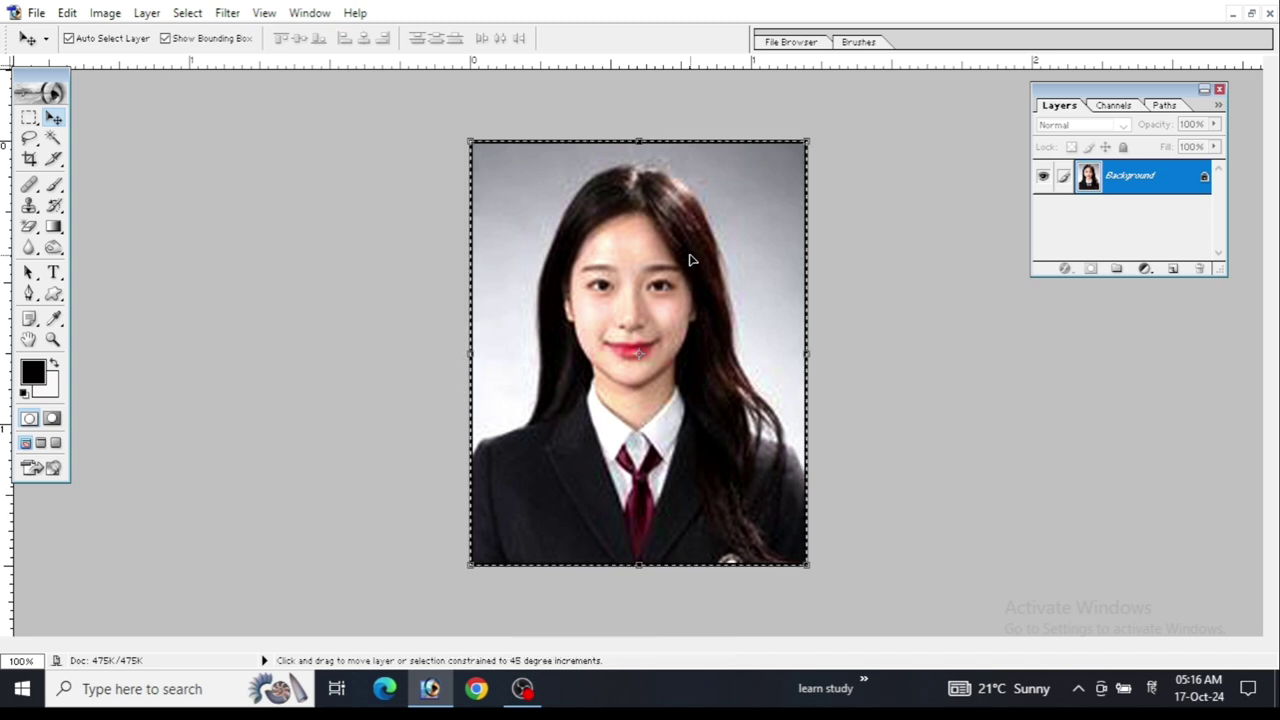
key("shift+F2")
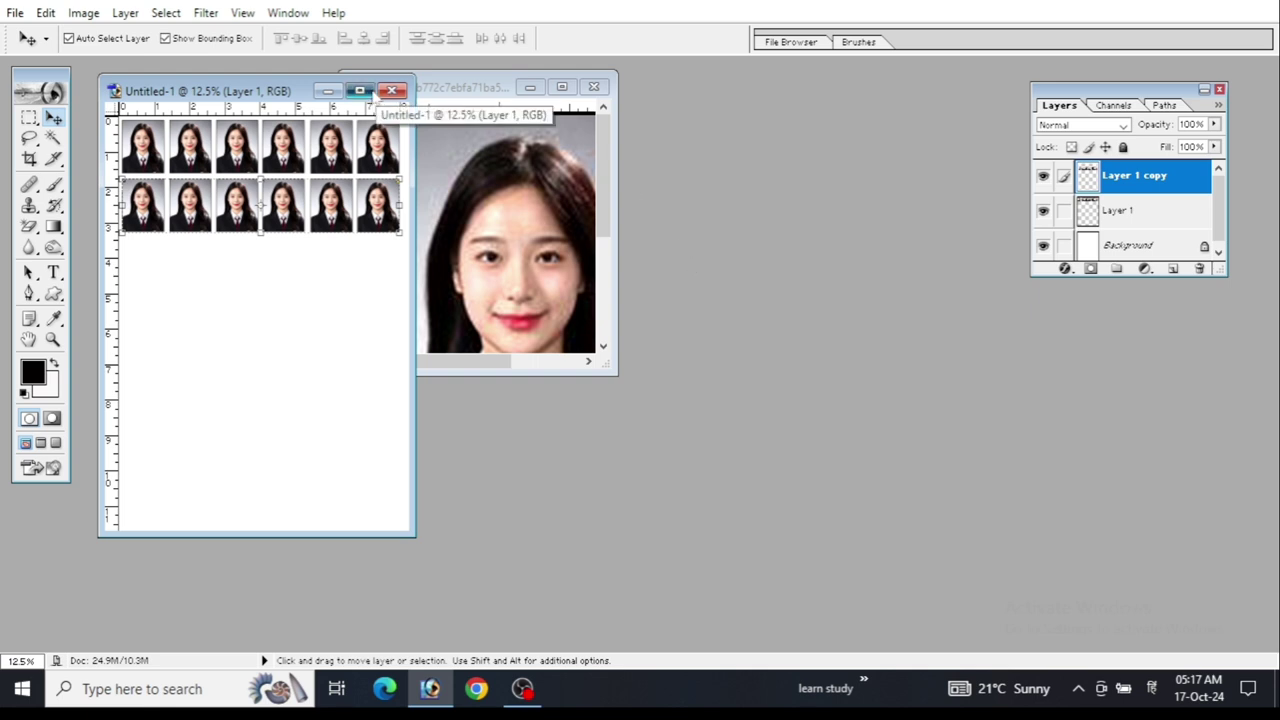
Maximize the Untitled-1 sheet, switch input to English, zoom to 33.33% and scroll to the top
left_click(370, 92)
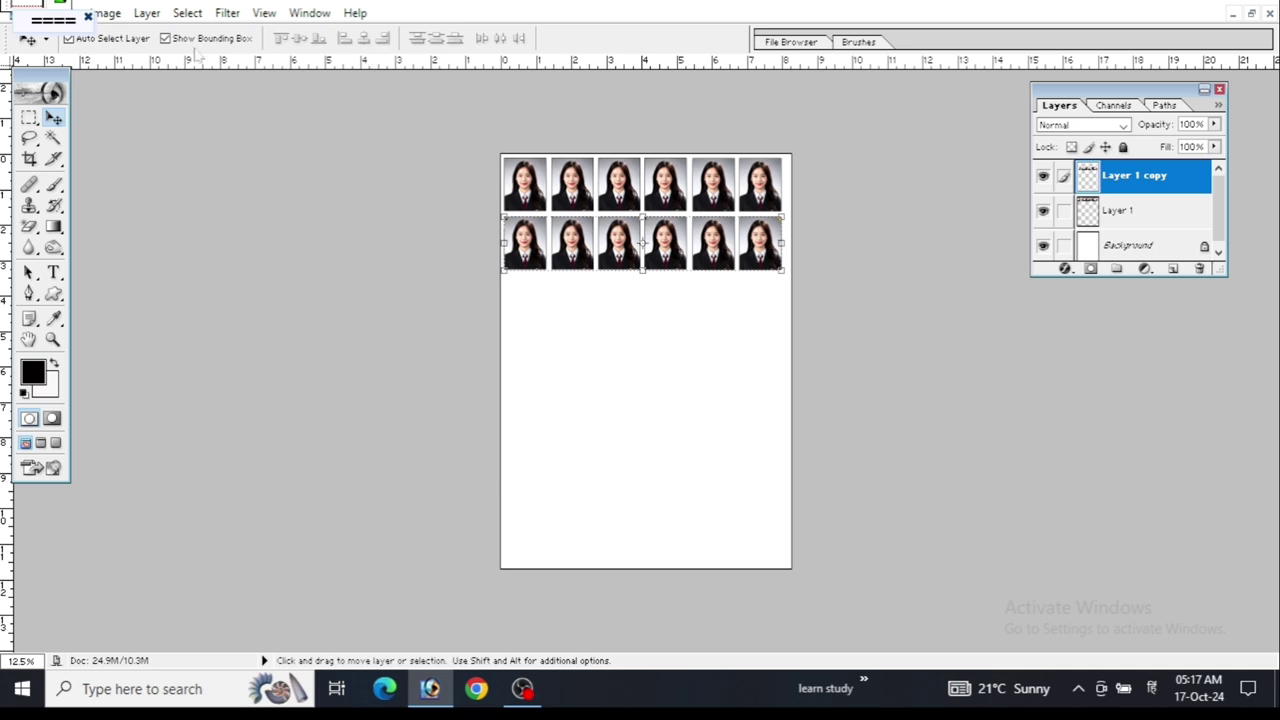
left_click(87, 17)
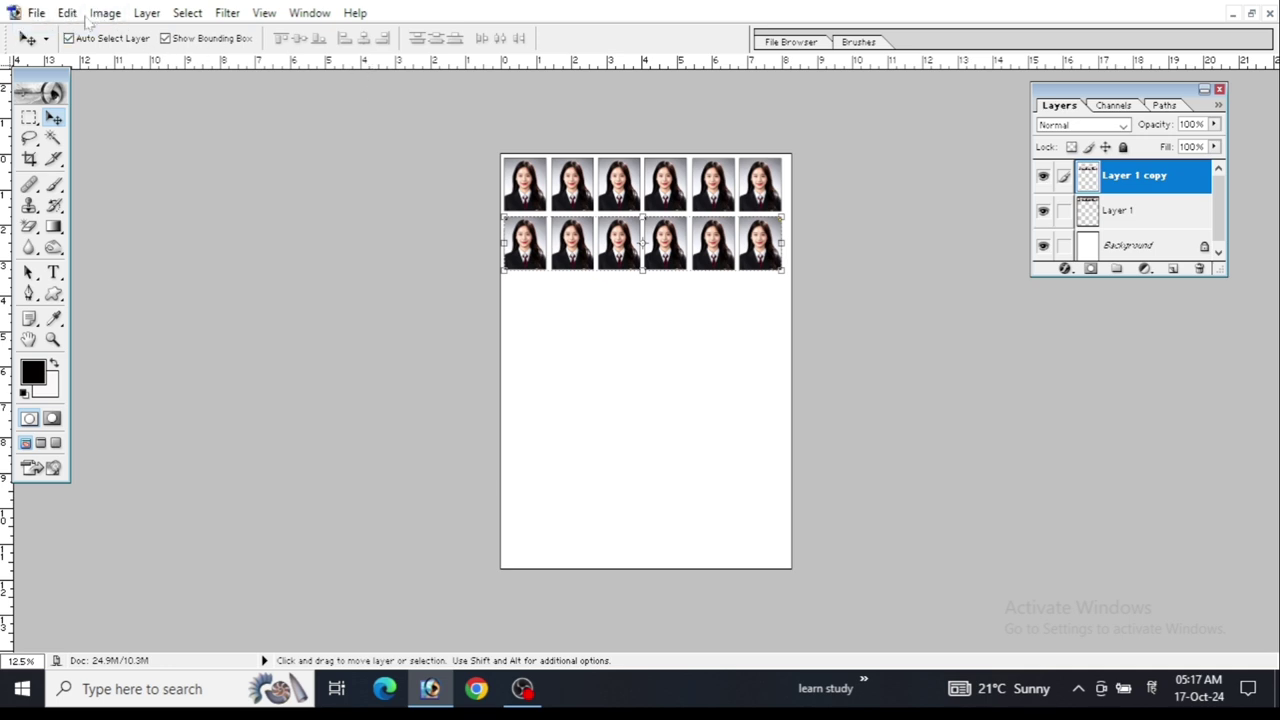
left_click(1151, 689)
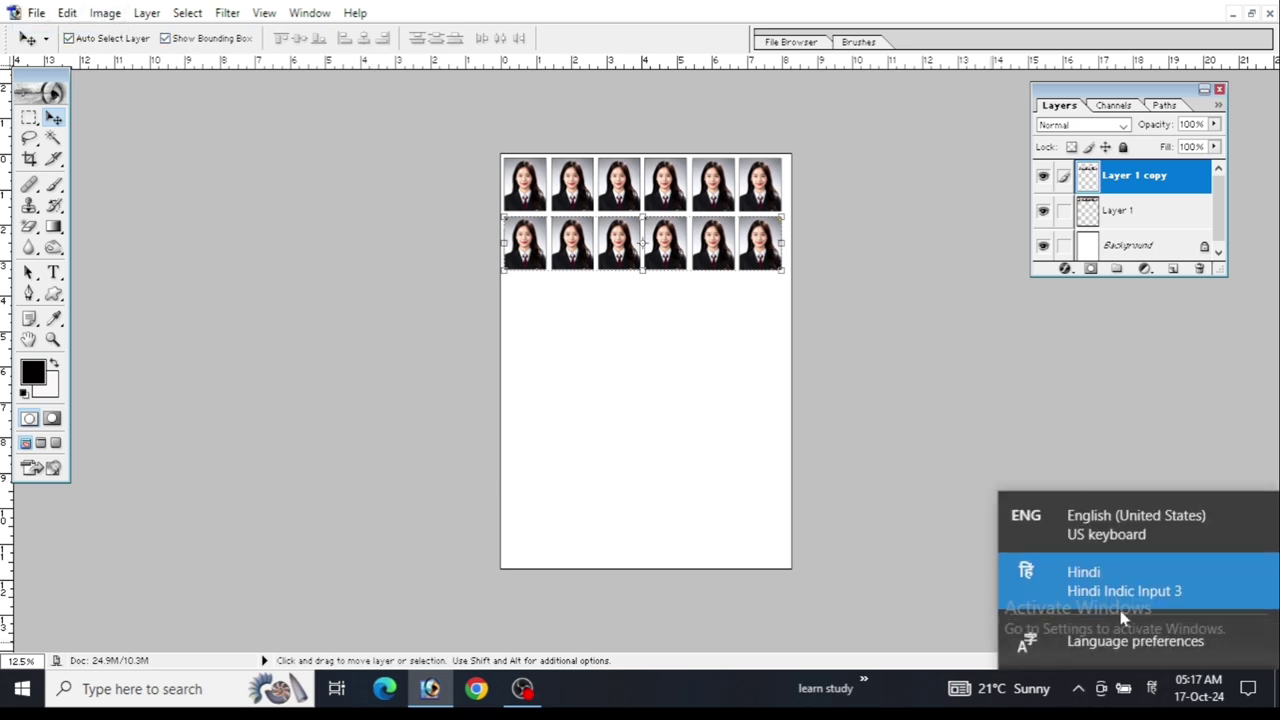
left_click(1122, 541)
key("ctrl+plus")
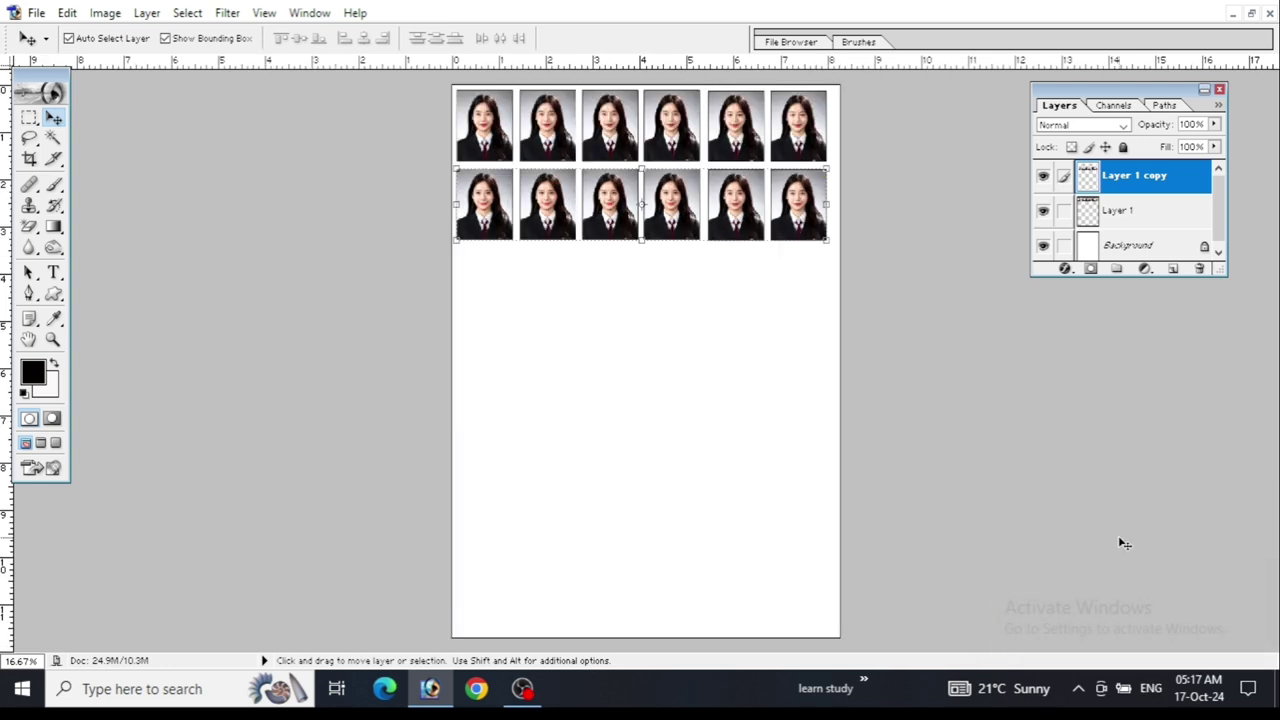
key("ctrl+plus")
key("ctrl+plus")
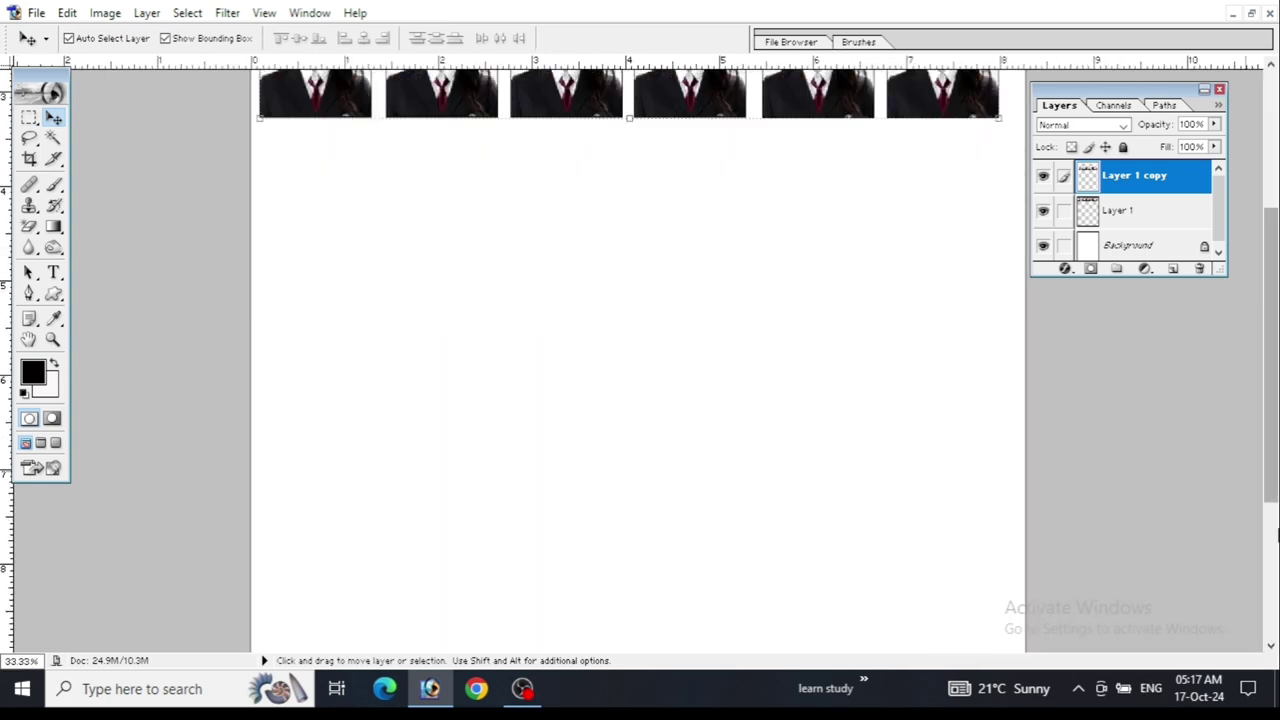
left_click_drag(1273, 475, 1274, 420)
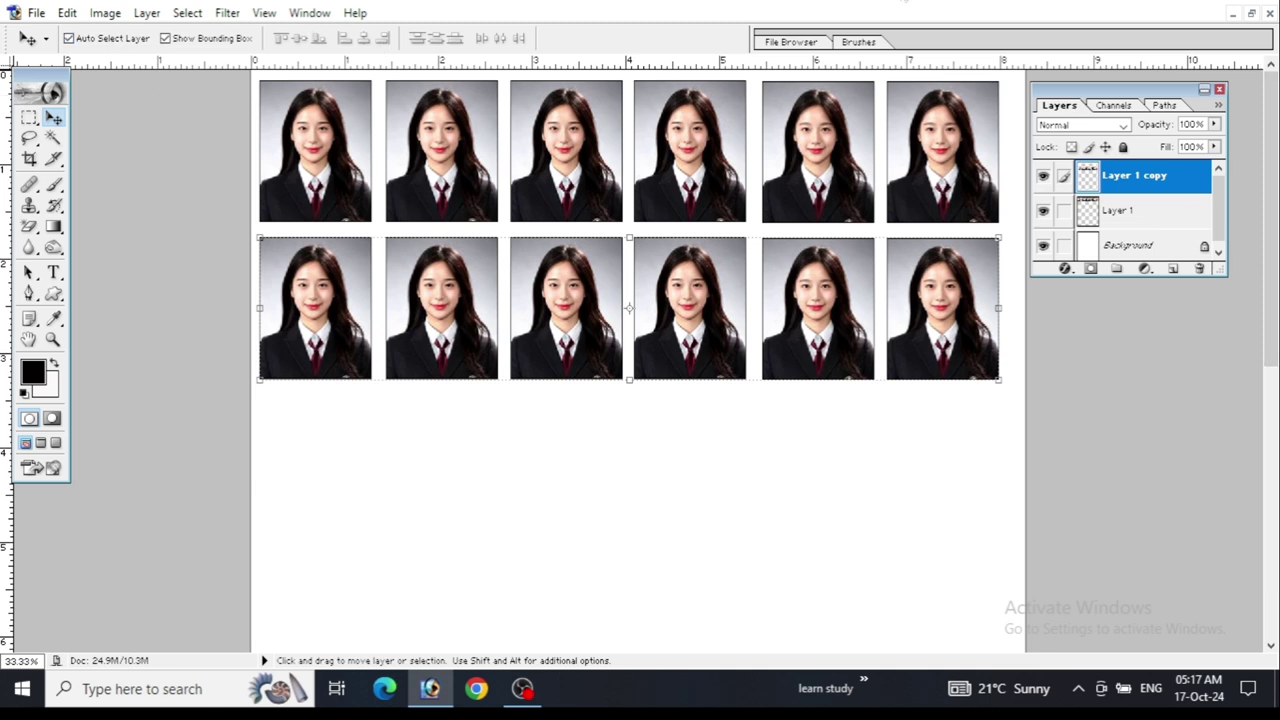
Restore the floating windows and open the saree portrait
left_click(1251, 14)
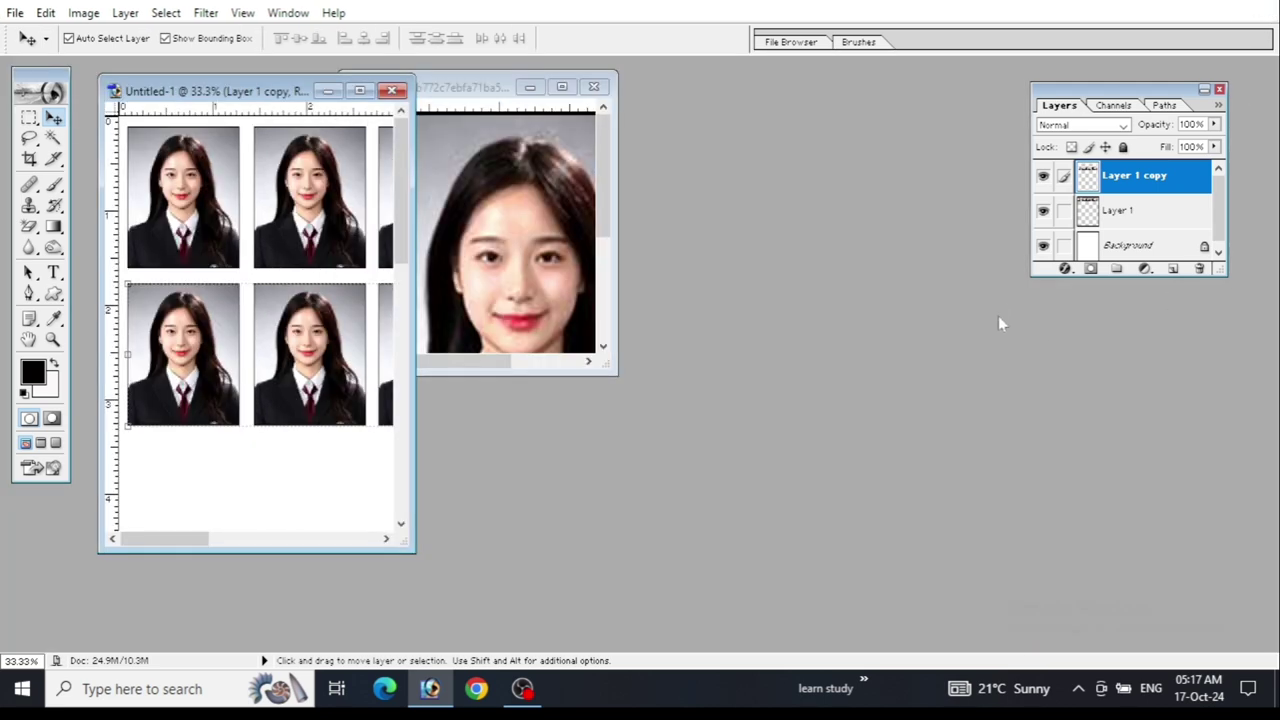
double_click(998, 316)
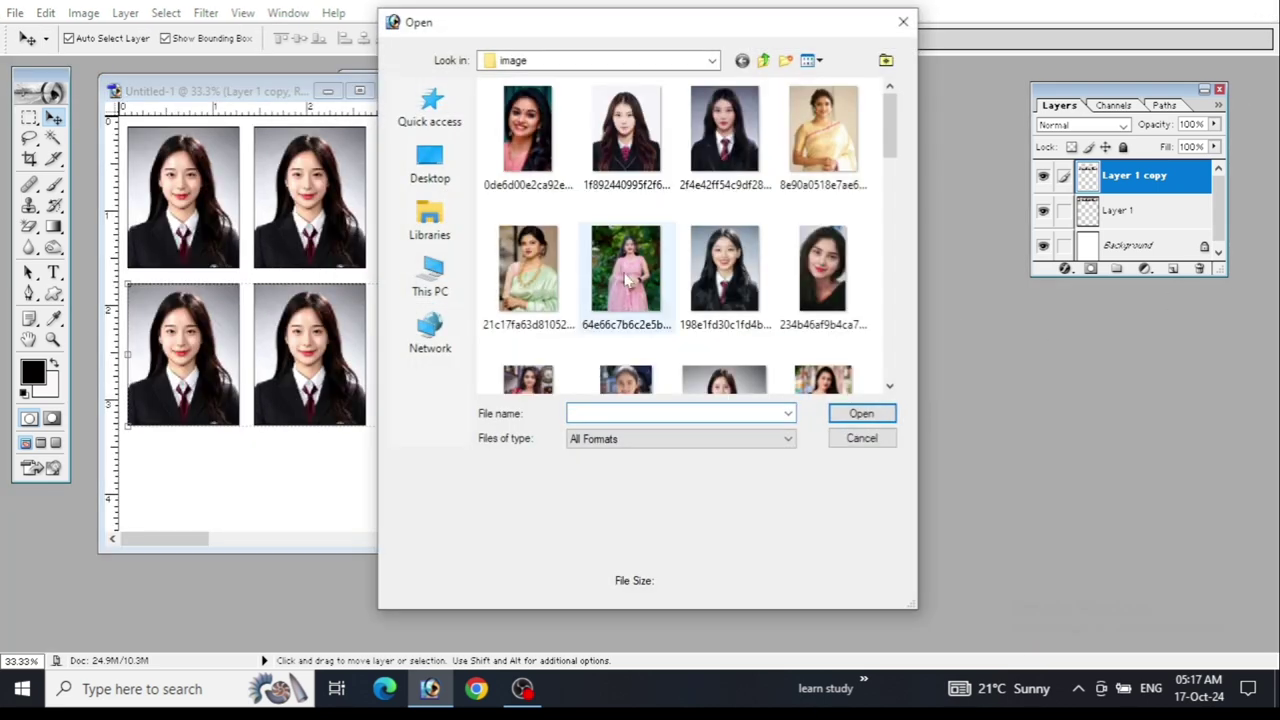
left_click(627, 281)
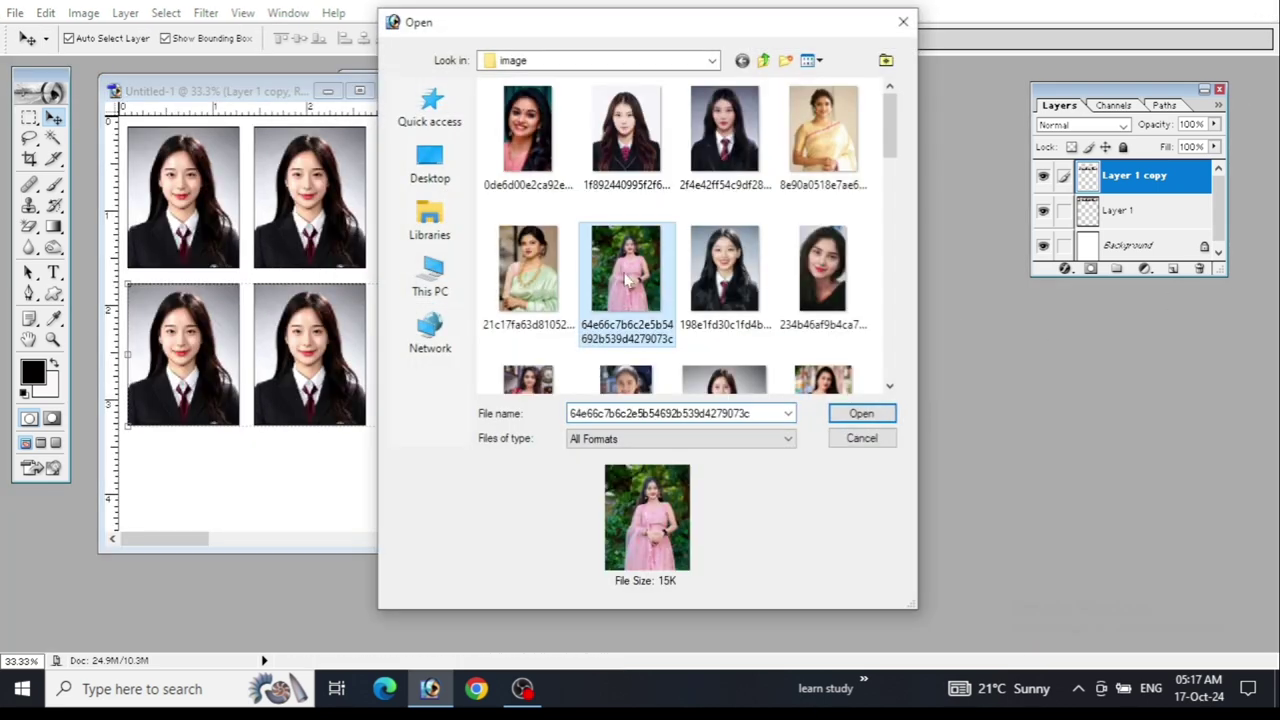
left_click(827, 137)
left_click(862, 415)
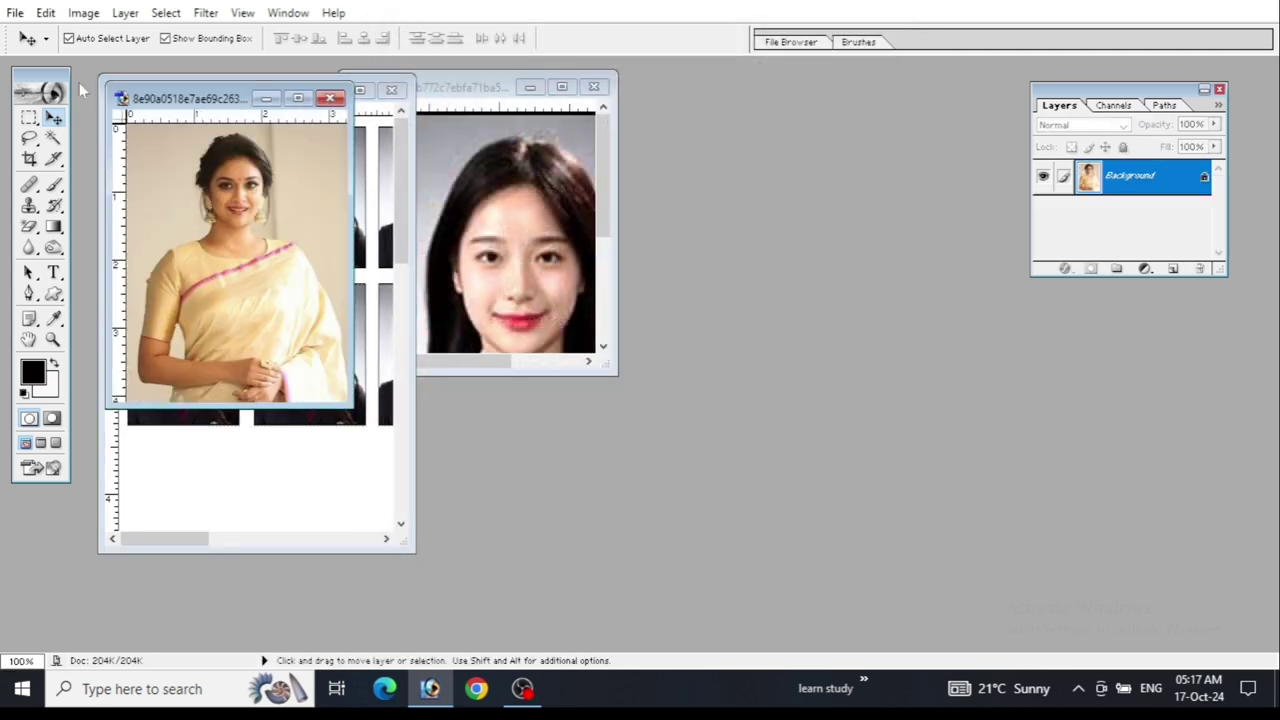
Crop the saree portrait to a 1.2 × 1.5 in, 300 ppi head-and-shoulders frame
left_click(29, 159)
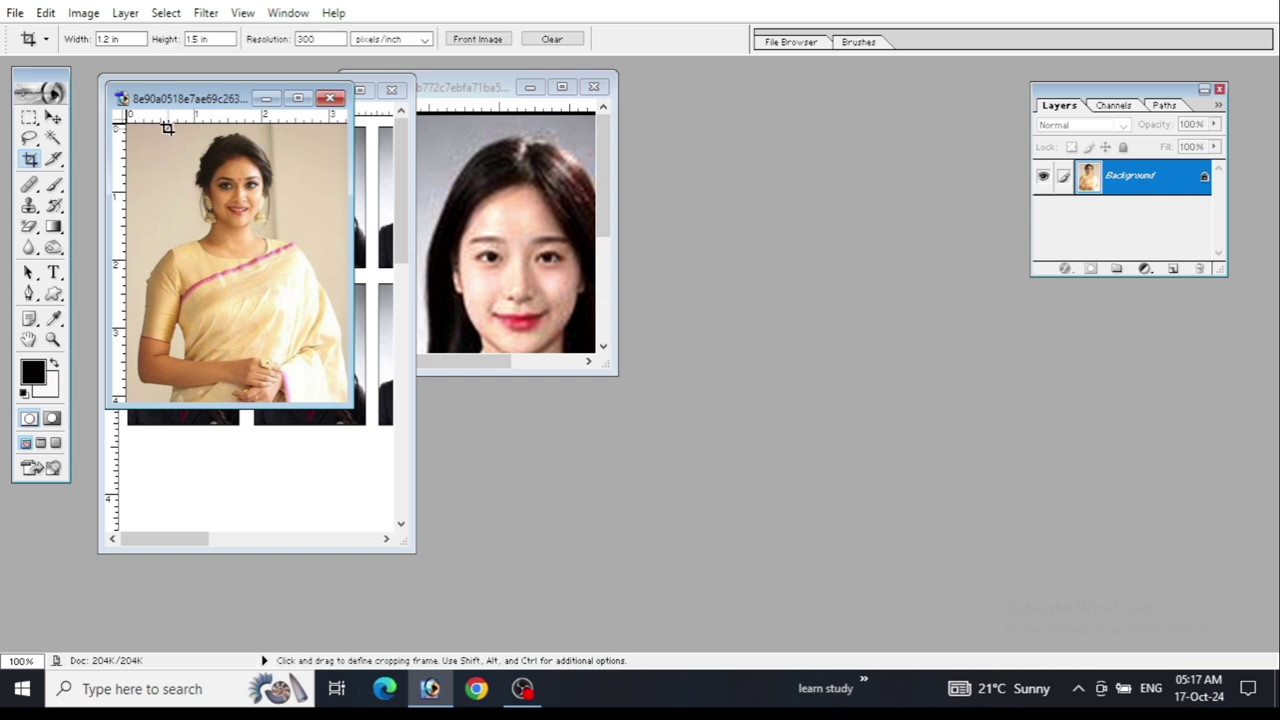
left_click_drag(167, 128, 328, 294)
left_click_drag(328, 294, 331, 297)
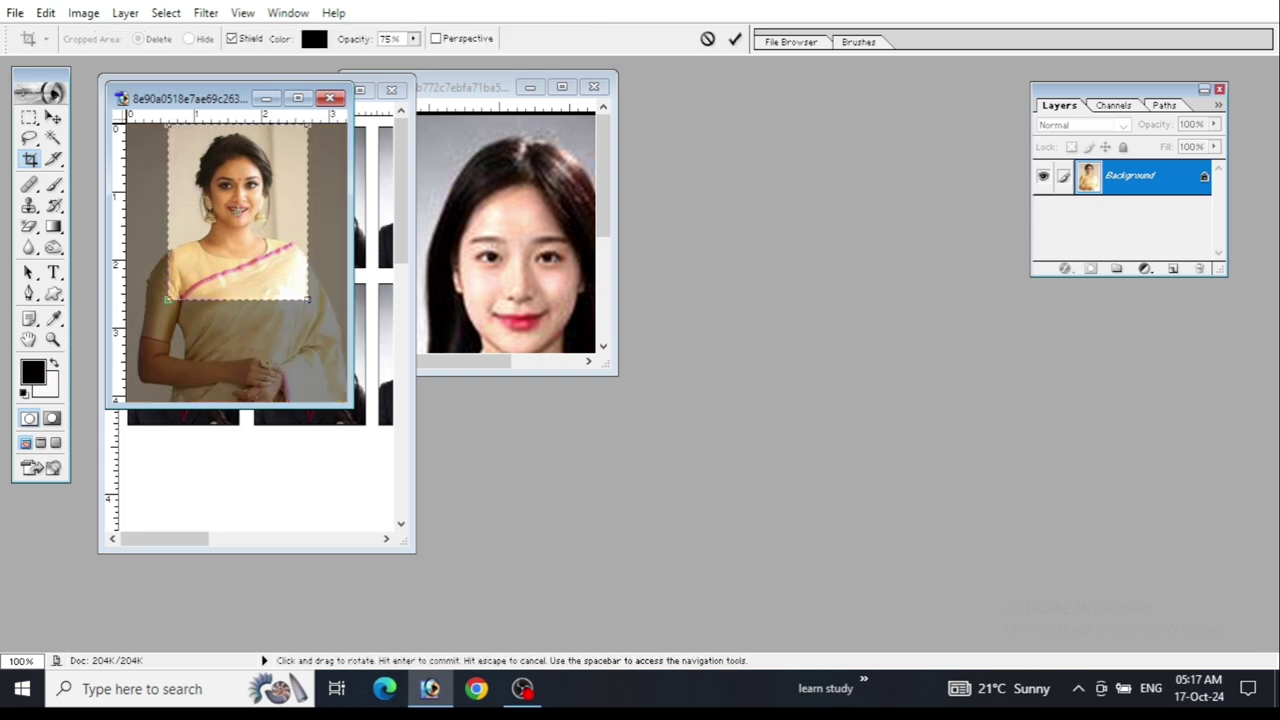
left_click(735, 38)
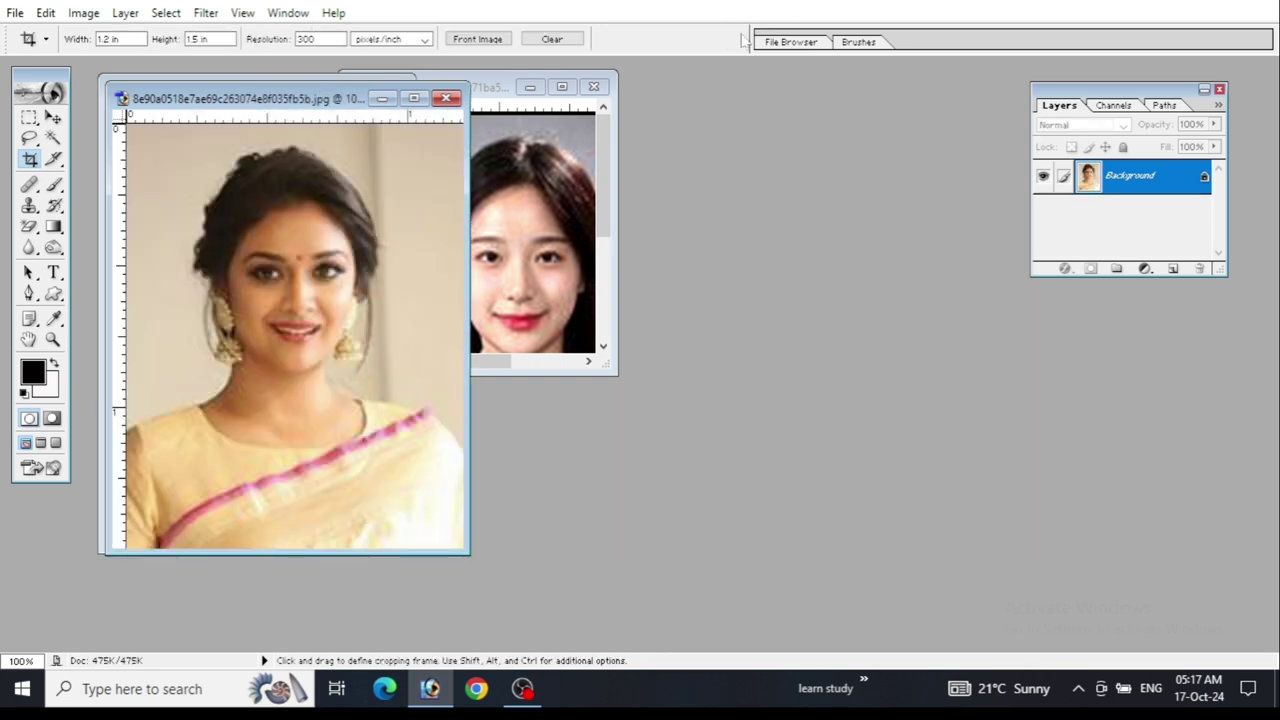
Give the whole portrait a 3 px black inside stroke and play 12copy with F2
key("ctrl+a")
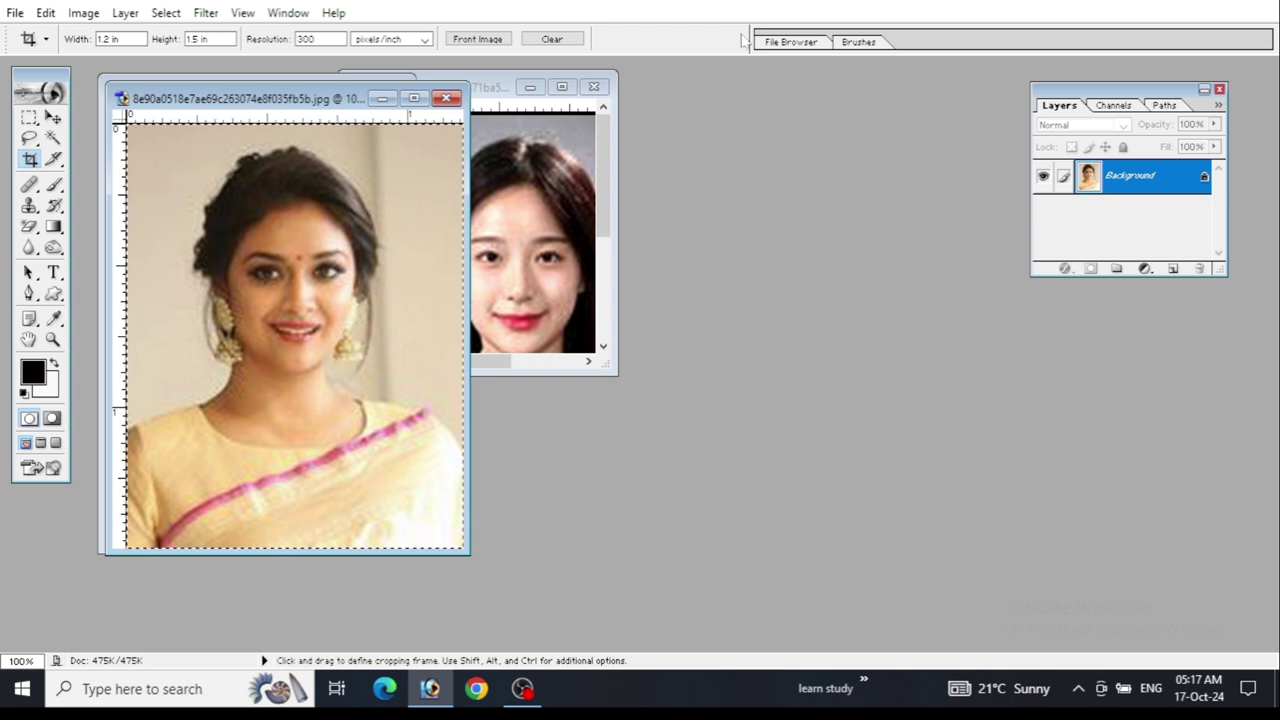
left_click(46, 14)
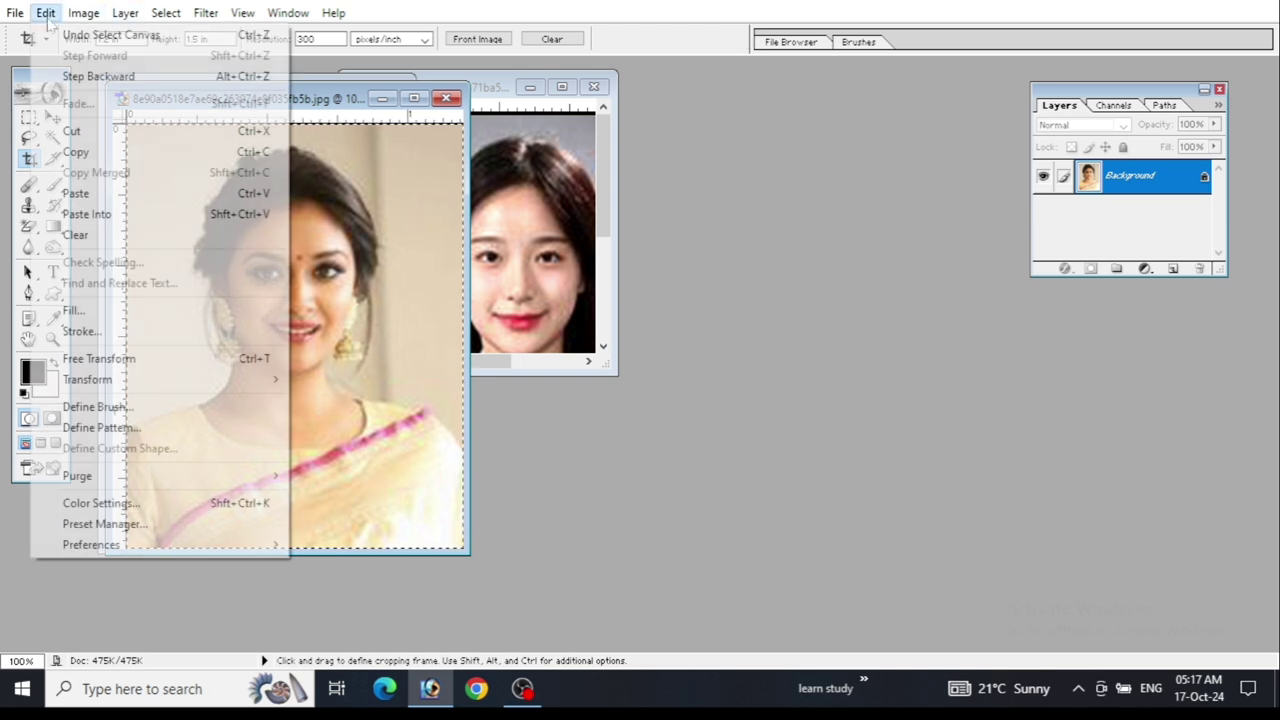
left_click(82, 331)
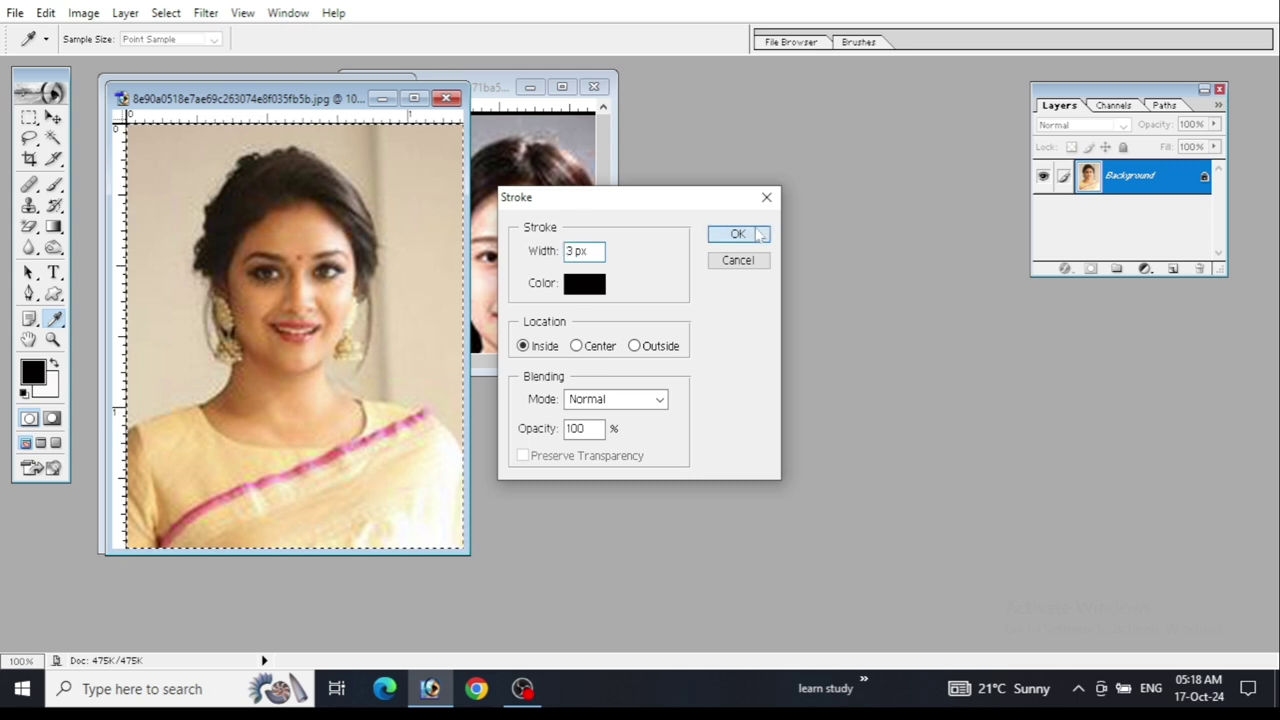
left_click(760, 233)
key("c")
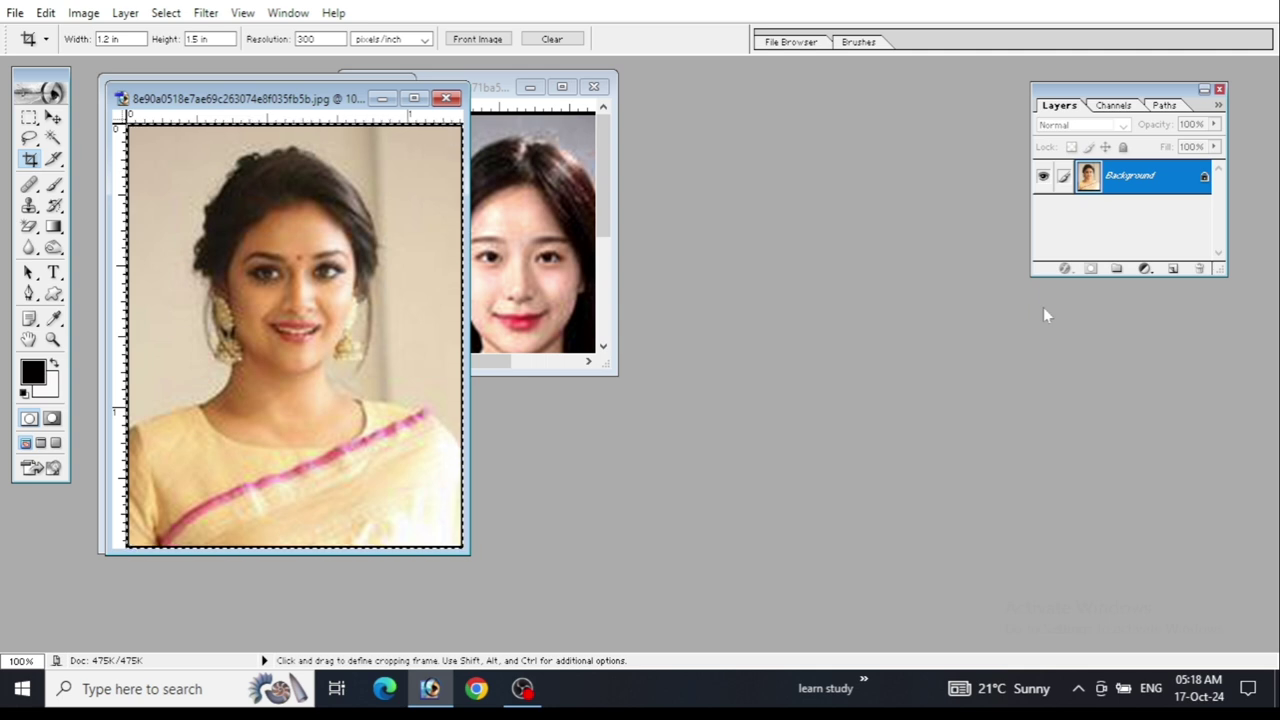
key("F2")
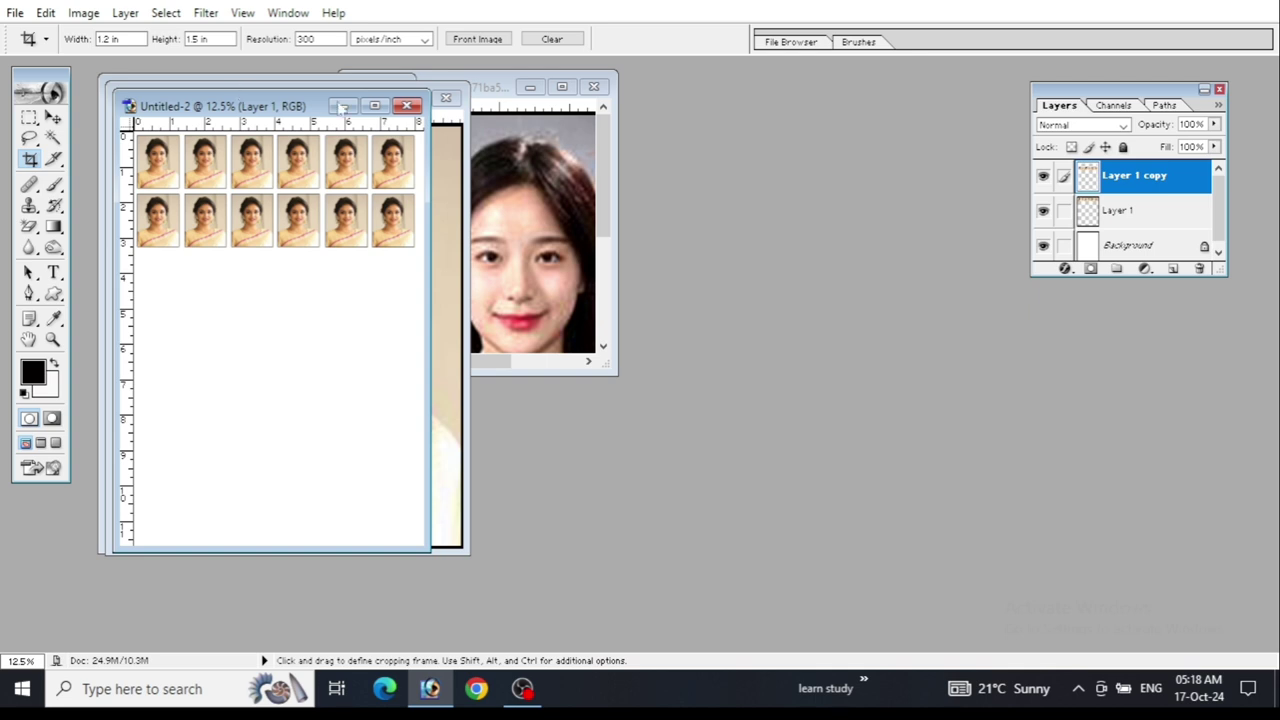
Maximize Untitled-2, zoom to 50% and scroll up to the twelve bordered saree photos
left_click(374, 105)
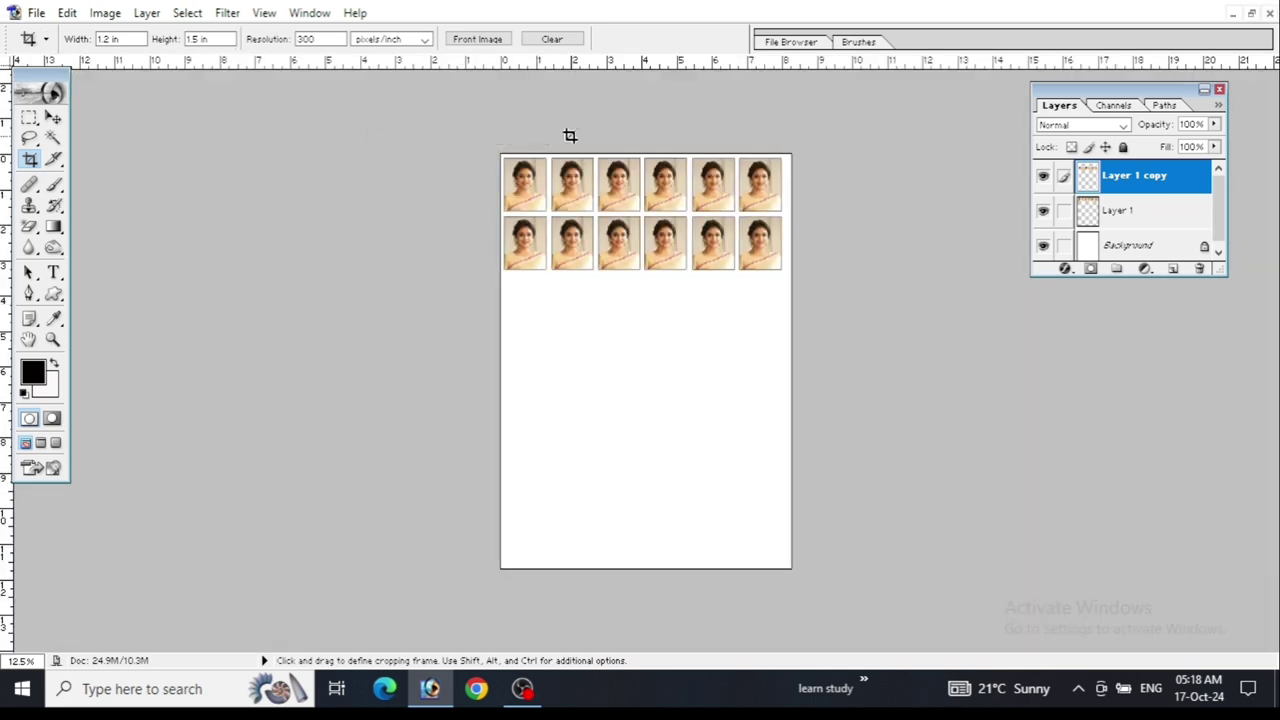
key("ctrl+plus")
key("ctrl+plus")
key("ctrl+plus")
key("ctrl+plus")
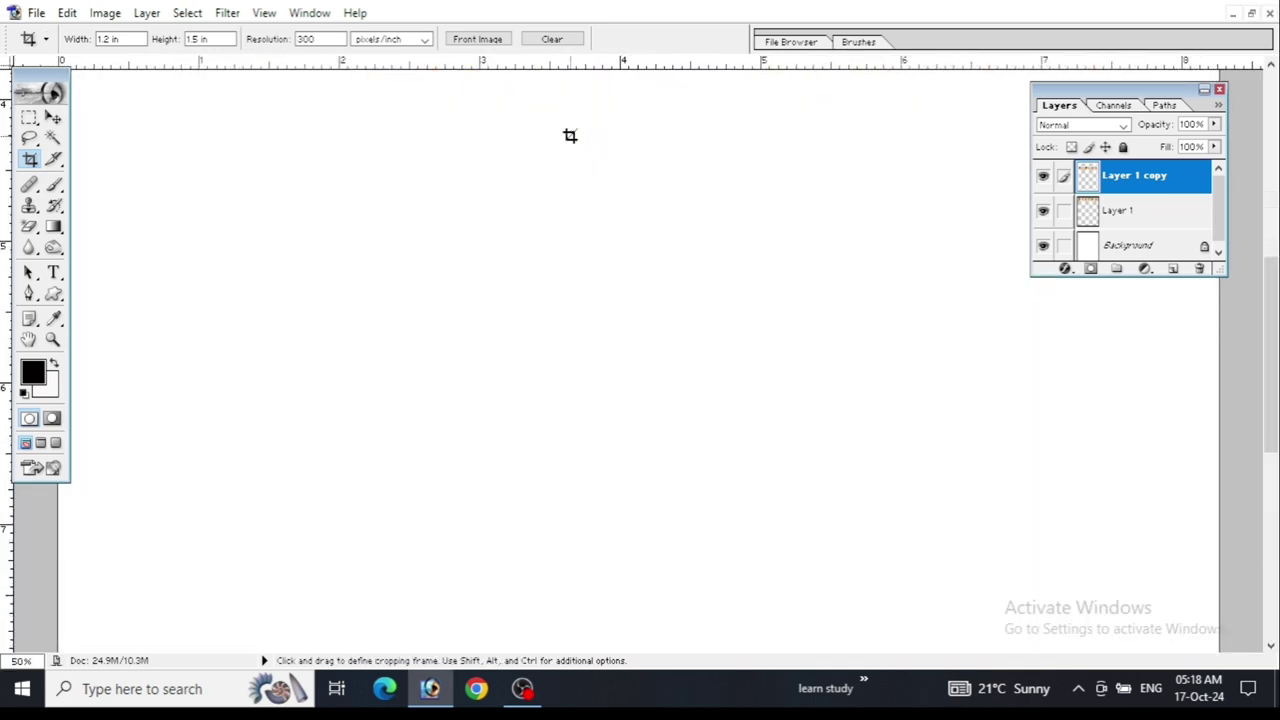
left_click_drag(1272, 348, 1272, 228)
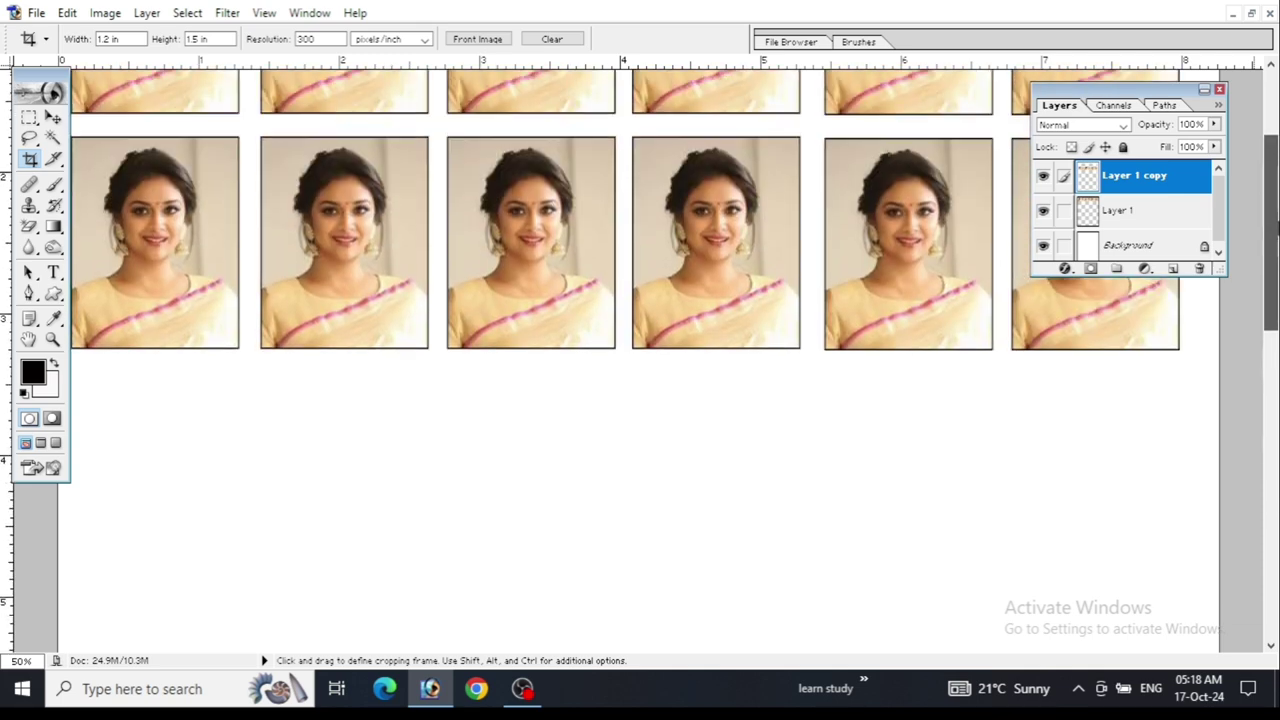
scroll(640, 350, "up", 3)
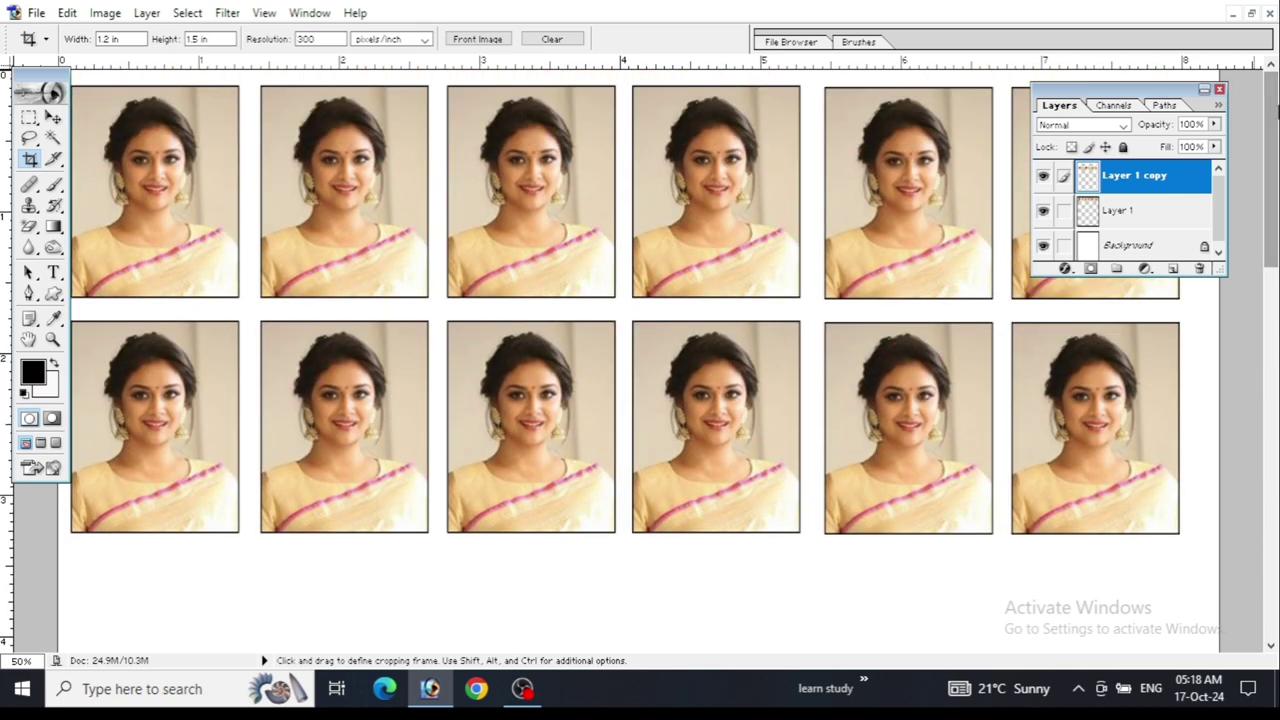